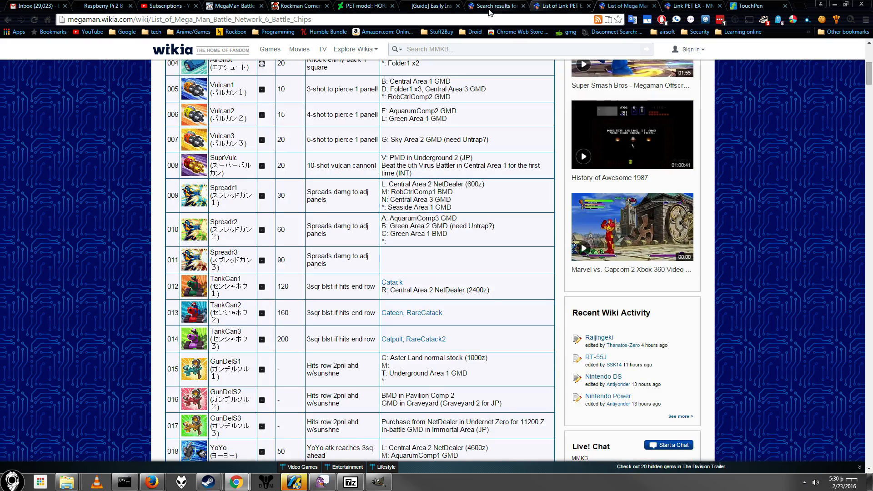
Step: Examine the Link PET EX wiki article, from its description through the anime images to the toy versions
{"action": "left_click", "coordinate": [546, 5]}
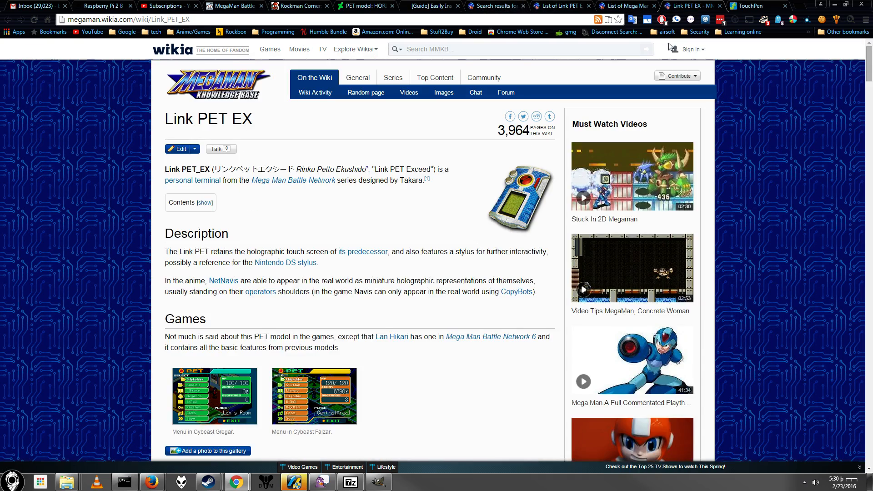
{"action": "left_click", "coordinate": [688, 5]}
{"action": "scroll", "coordinate": [509, 178], "scroll_direction": "down", "scroll_amount": 4}
{"action": "scroll", "coordinate": [482, 159], "scroll_direction": "up", "scroll_amount": 4}
{"action": "scroll", "coordinate": [455, 144], "scroll_direction": "down", "scroll_amount": 6}
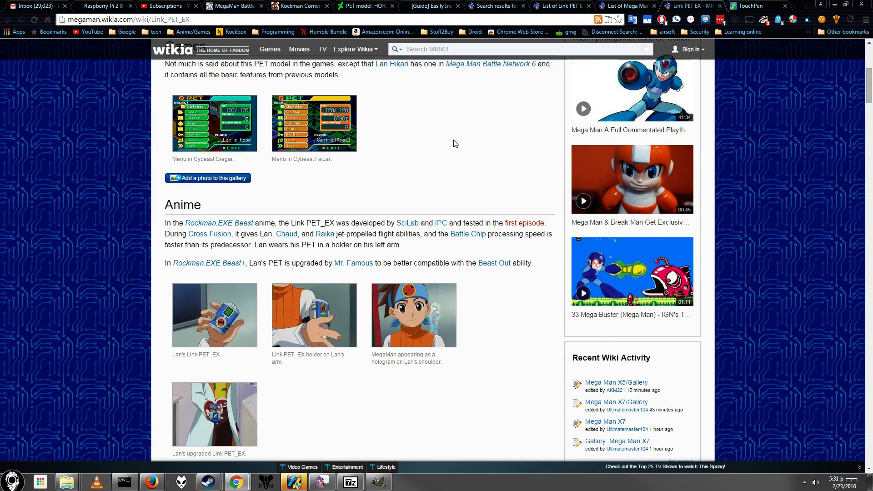
{"action": "scroll", "coordinate": [450, 145], "scroll_direction": "down", "scroll_amount": 10}
{"action": "scroll", "coordinate": [291, 159], "scroll_direction": "up", "scroll_amount": 4}
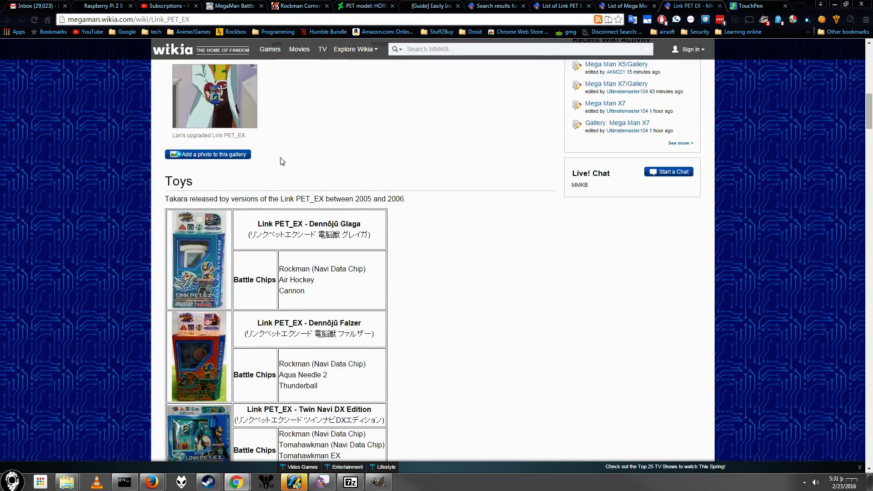
{"action": "scroll", "coordinate": [253, 243], "scroll_direction": "down", "scroll_amount": 3}
{"action": "scroll", "coordinate": [236, 182], "scroll_direction": "down", "scroll_amount": 12}
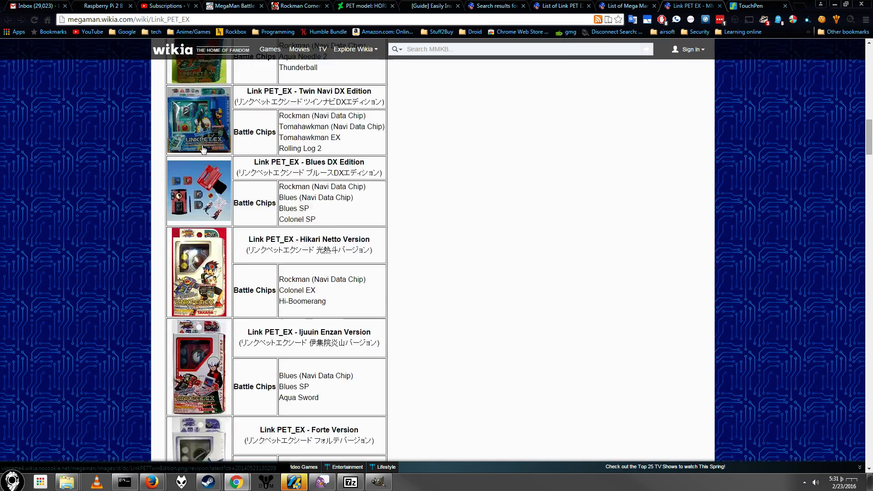
{"action": "scroll", "coordinate": [374, 237], "scroll_direction": "up", "scroll_amount": 18}
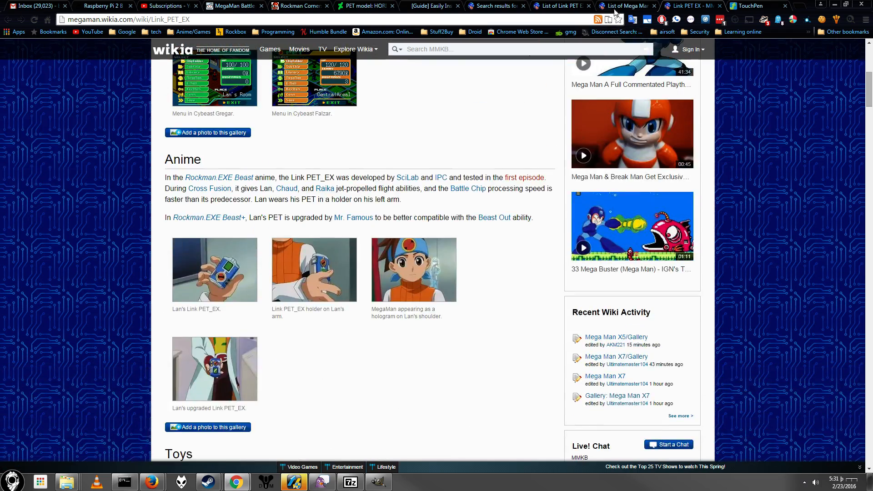
Step: Look through the list of Mega Man Battle Network 6 battle chips and their artwork
{"action": "left_click", "coordinate": [615, 12]}
{"action": "scroll", "coordinate": [338, 205], "scroll_direction": "down", "scroll_amount": 8}
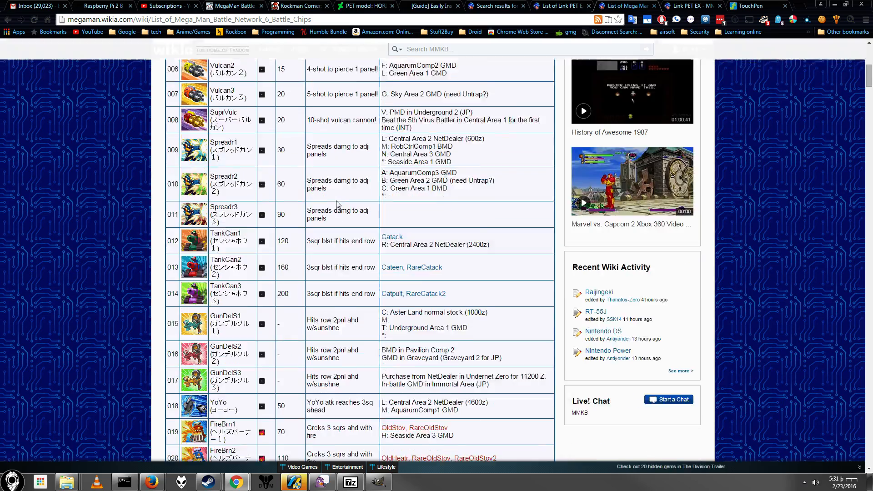
{"action": "scroll", "coordinate": [338, 205], "scroll_direction": "down", "scroll_amount": 12}
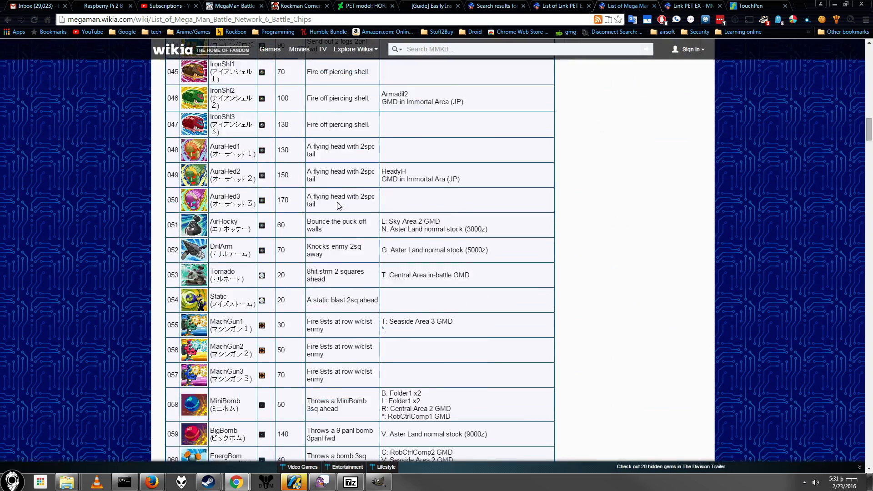
{"action": "scroll", "coordinate": [338, 205], "scroll_direction": "up", "scroll_amount": 20}
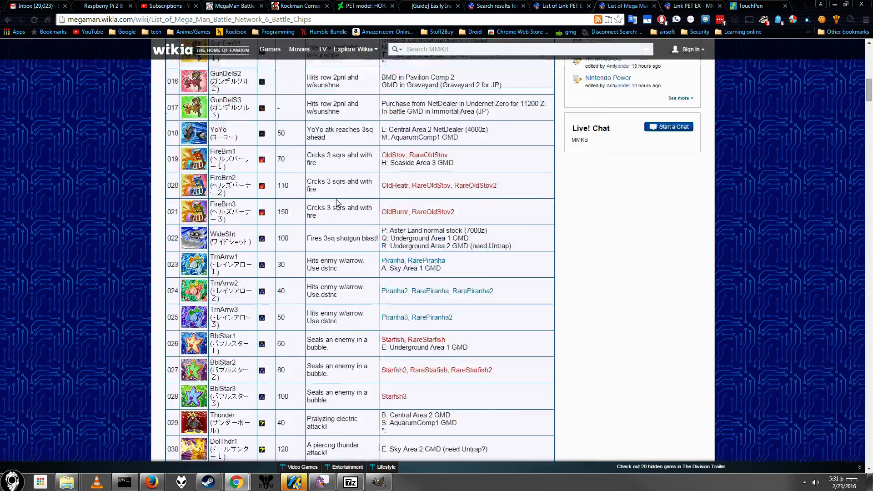
{"action": "scroll", "coordinate": [338, 204], "scroll_direction": "down", "scroll_amount": 5}
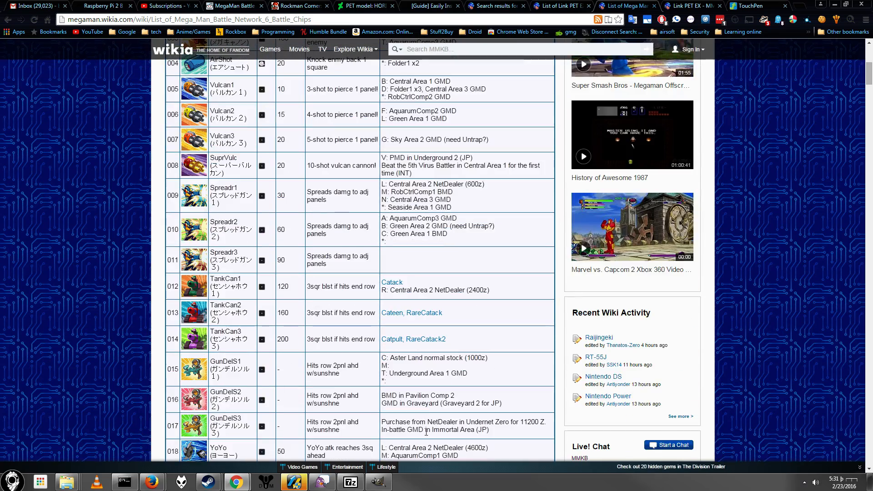
Step: Switch to GIMP and look over all rows of battle chips in the link_pet_template image
{"action": "left_click", "coordinate": [384, 481]}
{"action": "scroll", "coordinate": [348, 227], "scroll_direction": "up", "scroll_amount": 5}
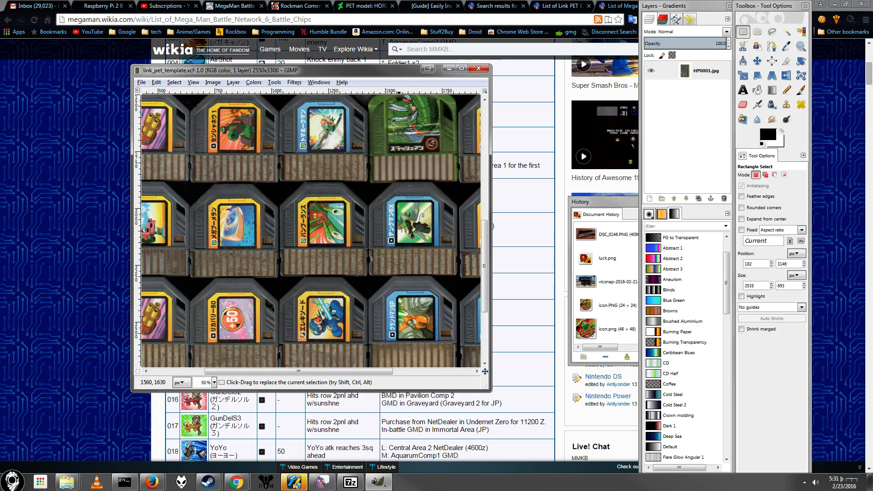
{"action": "scroll", "coordinate": [411, 205], "scroll_direction": "up", "scroll_amount": 8}
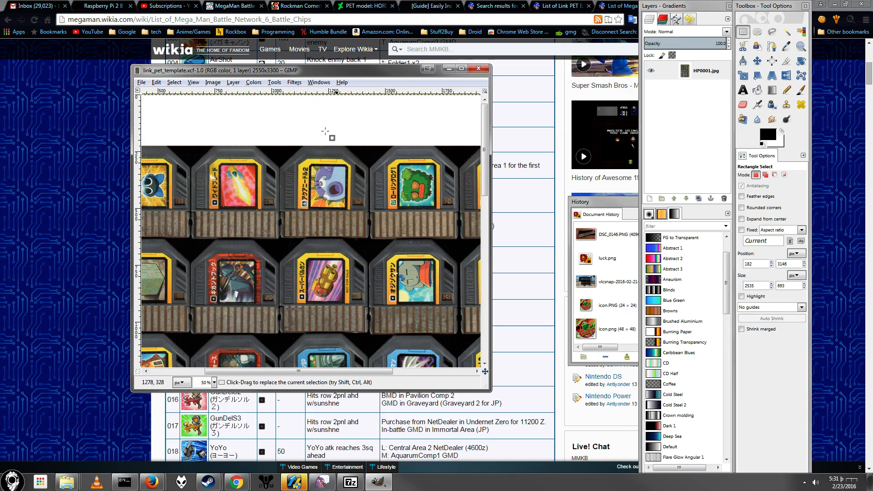
{"action": "scroll", "coordinate": [325, 131], "scroll_direction": "down", "scroll_amount": 15}
{"action": "scroll", "coordinate": [343, 183], "scroll_direction": "up", "scroll_amount": 8}
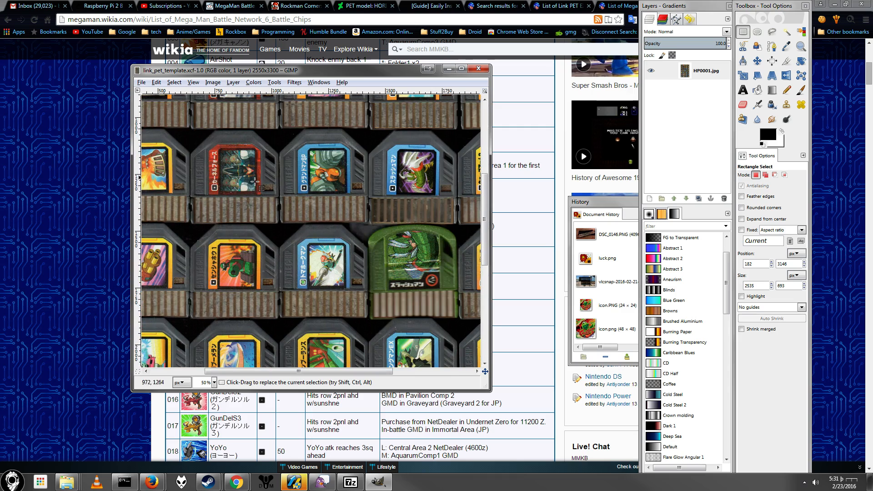
{"action": "scroll", "coordinate": [255, 189], "scroll_direction": "down", "scroll_amount": 10}
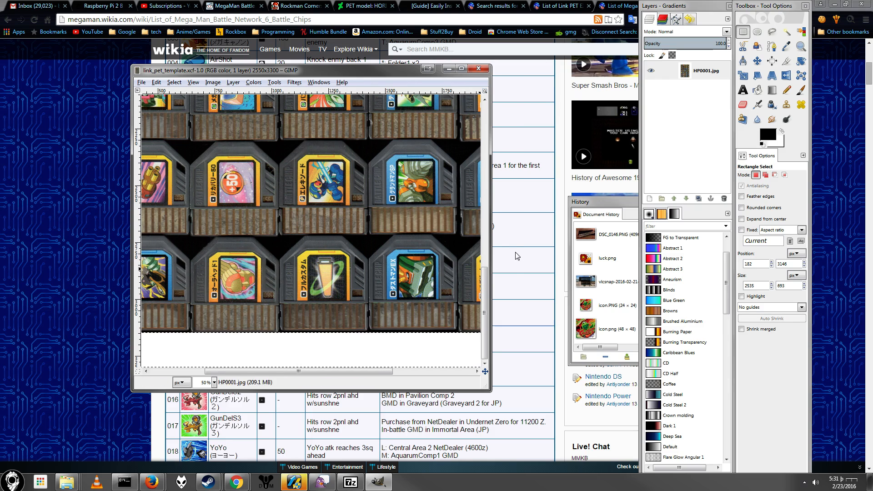
Step: Switch to the browser and check the Muramasa Blade entry's name and class in the list of Link PET EX battle chips
{"action": "key", "text": "alt+Tab"}
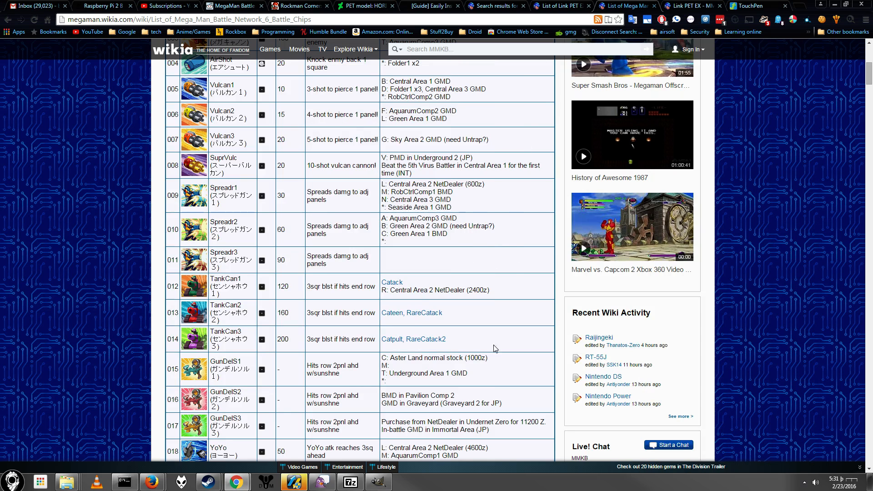
{"action": "left_click", "coordinate": [574, 5]}
{"action": "scroll", "coordinate": [358, 181], "scroll_direction": "up", "scroll_amount": 4}
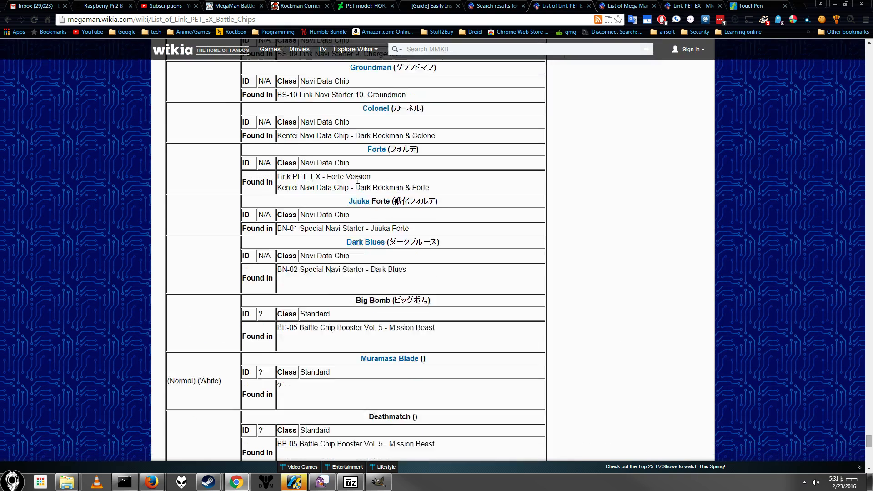
{"action": "scroll", "coordinate": [358, 180], "scroll_direction": "down", "scroll_amount": 5}
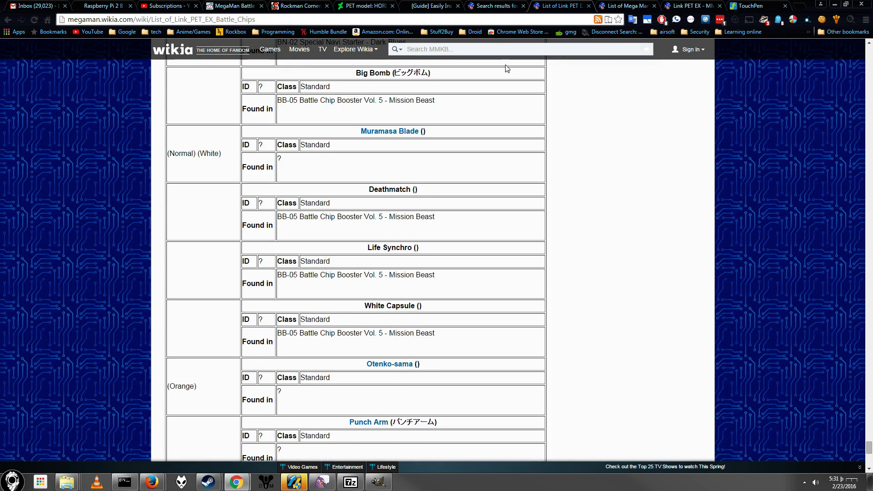
{"action": "scroll", "coordinate": [400, 230], "scroll_direction": "up", "scroll_amount": 1}
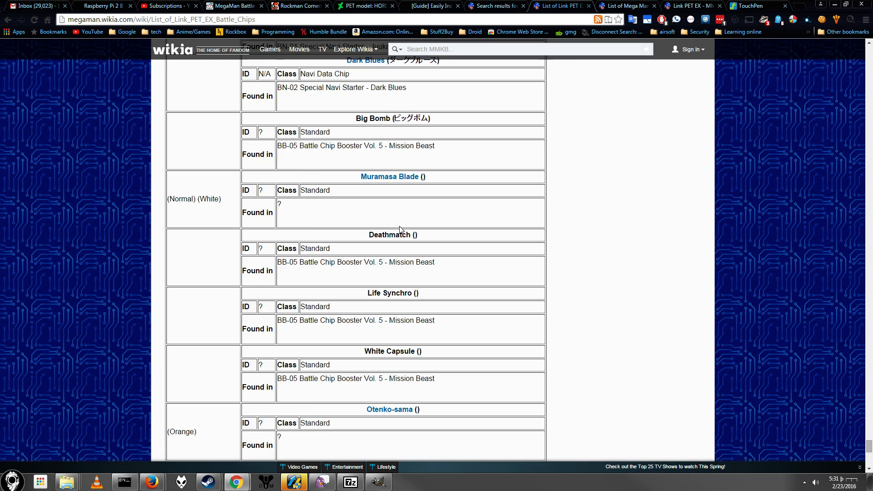
{"action": "left_click_drag", "start_coordinate": [465, 179], "coordinate": [350, 176]}
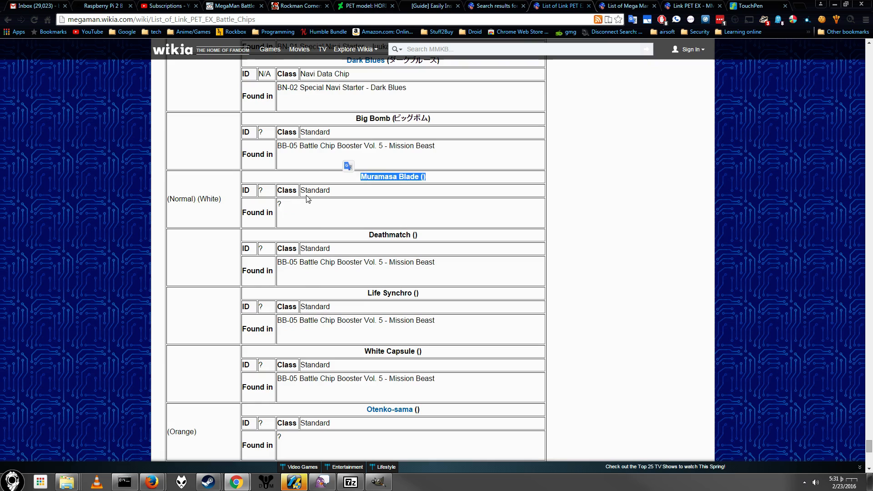
{"action": "left_click_drag", "start_coordinate": [331, 190], "coordinate": [304, 190]}
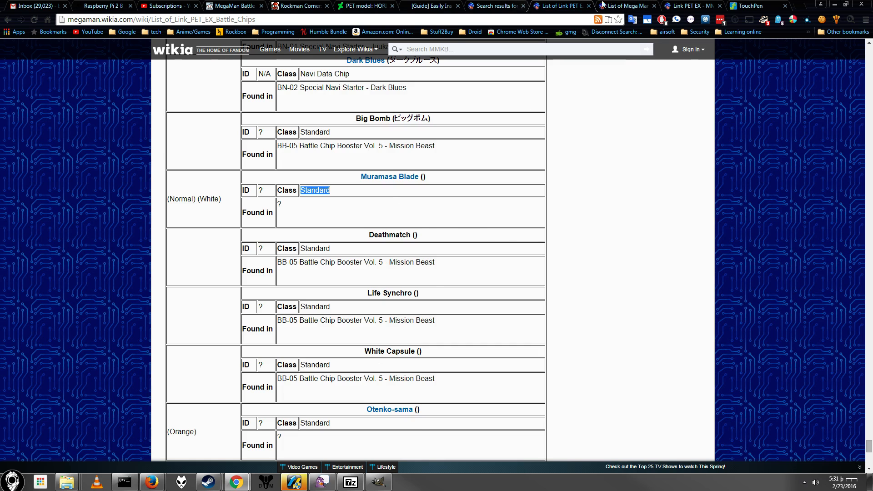
Step: Switch to GIMP and examine the blue-sword chip エレキソード in the template at 100% zoom
{"action": "left_click", "coordinate": [623, 4]}
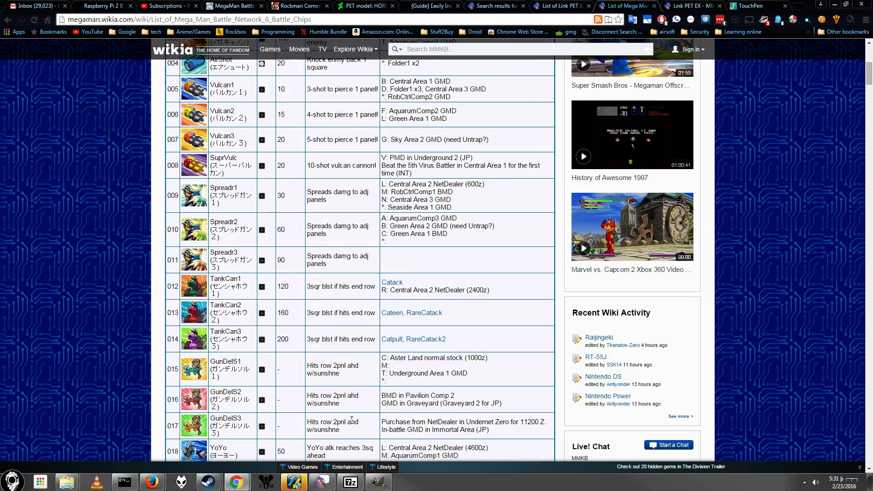
{"action": "left_click", "coordinate": [378, 482]}
{"action": "scroll", "coordinate": [316, 273], "scroll_direction": "up", "scroll_amount": 10}
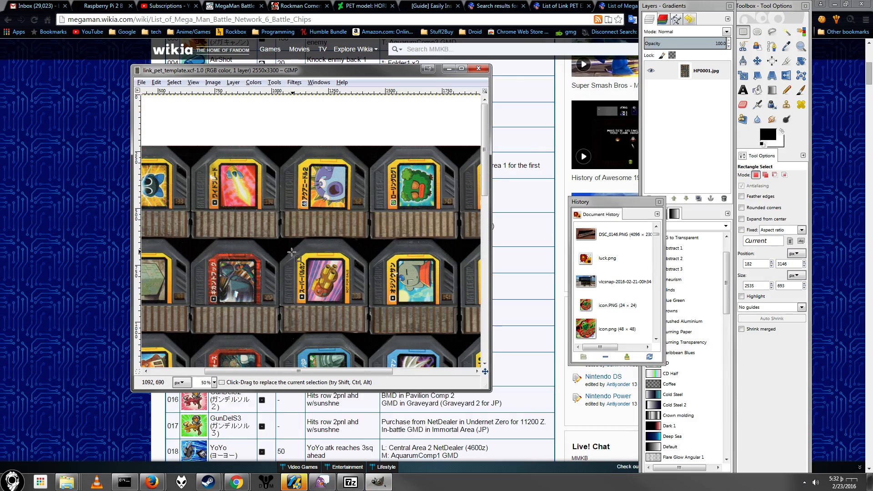
{"action": "scroll", "coordinate": [316, 273], "scroll_direction": "down", "scroll_amount": 10}
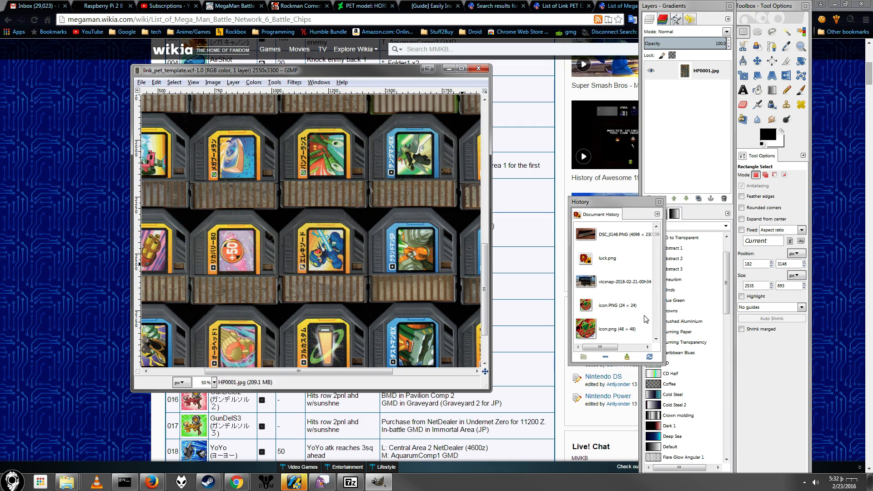
{"action": "key", "text": "ctrl"}
{"action": "scroll", "coordinate": [344, 253], "scroll_direction": "up", "scroll_amount": 2}
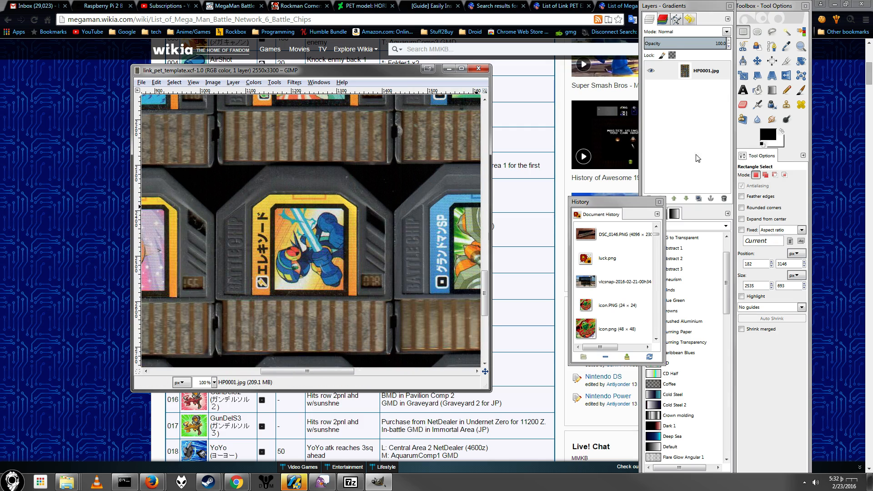
Step: Switch to the browser and search the Battle Network 6 chip list for "mura"
{"action": "left_click", "coordinate": [527, 214]}
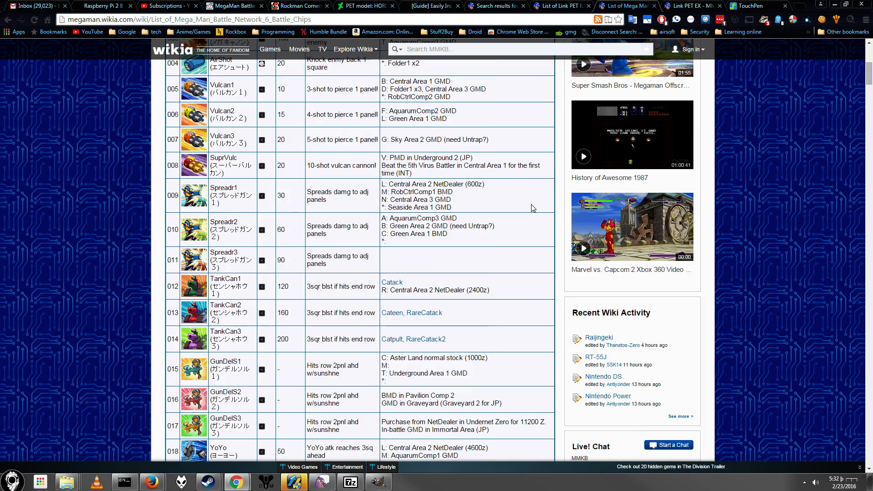
{"action": "mouse_move", "coordinate": [354, 51]}
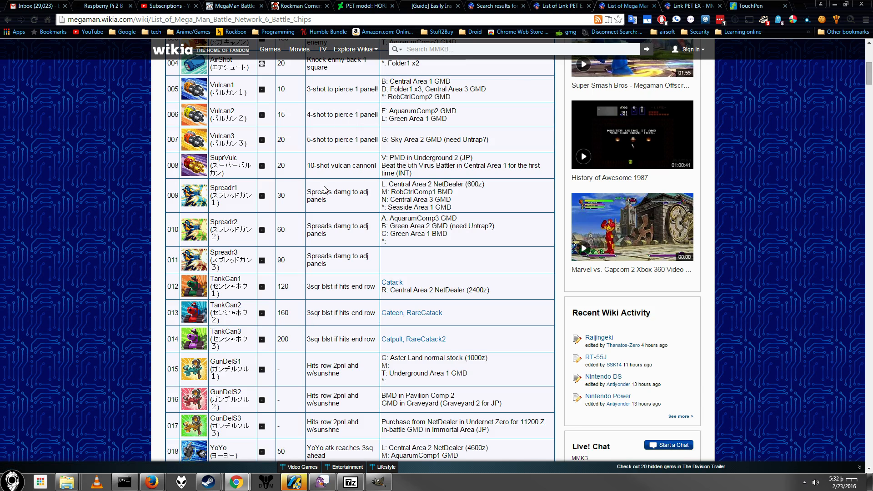
{"action": "key", "text": "ctrl+f"}
{"action": "type", "text": "mur"}
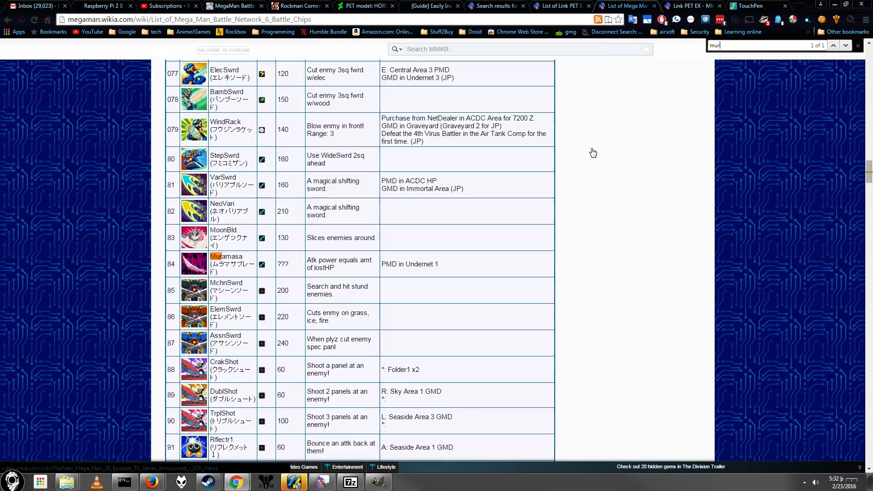
{"action": "type", "text": "a"}
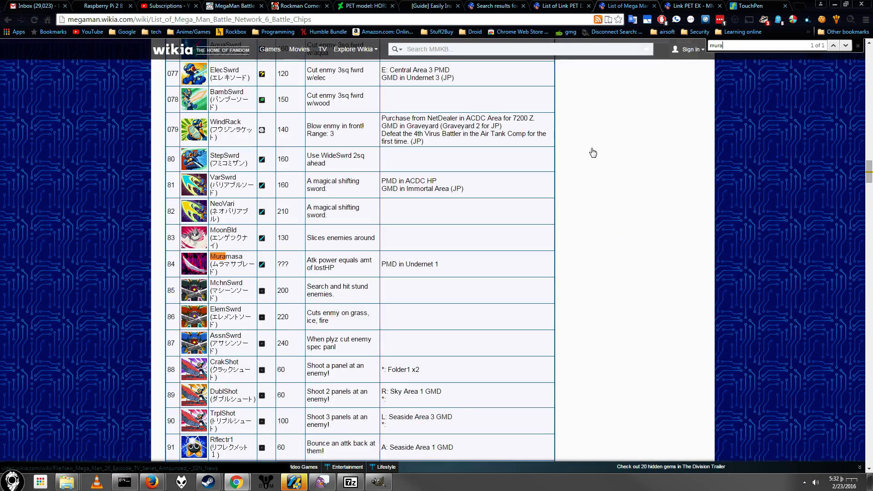
{"action": "left_click", "coordinate": [183, 265]}
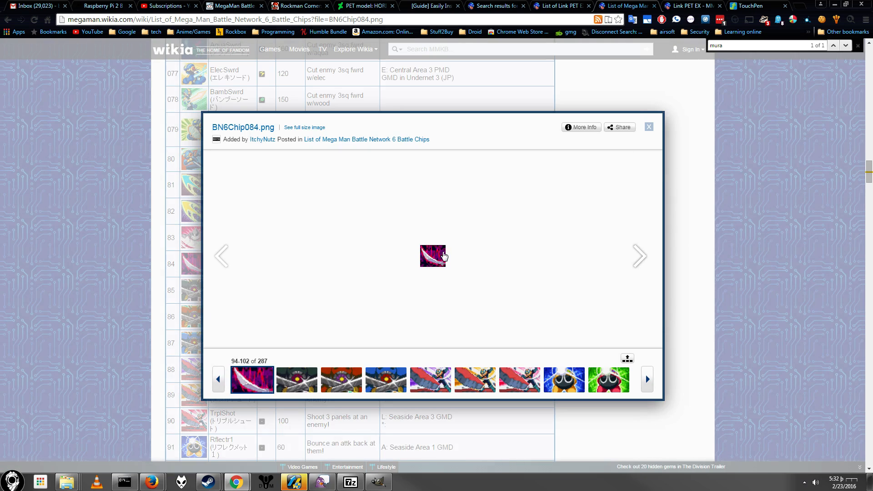
{"action": "right_click", "coordinate": [444, 256]}
{"action": "left_click", "coordinate": [648, 130]}
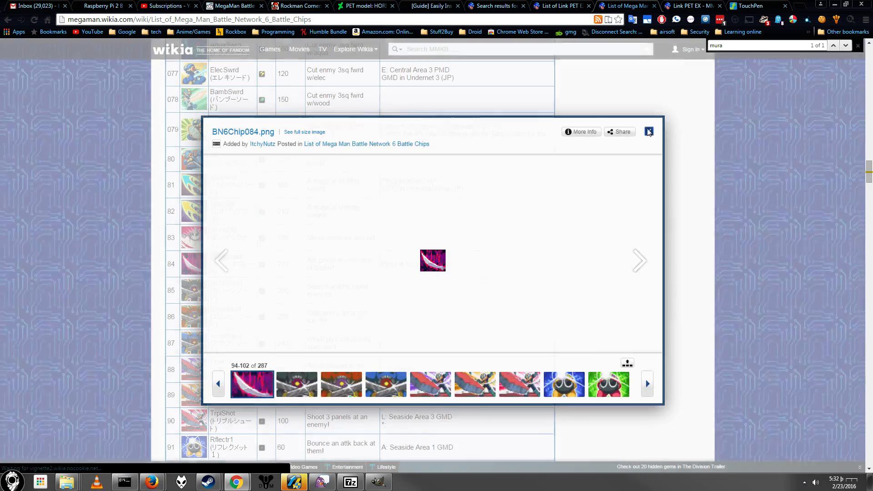
Step: Copy the Muramasa chip image from its row in the chip list
{"action": "right_click", "coordinate": [190, 258]}
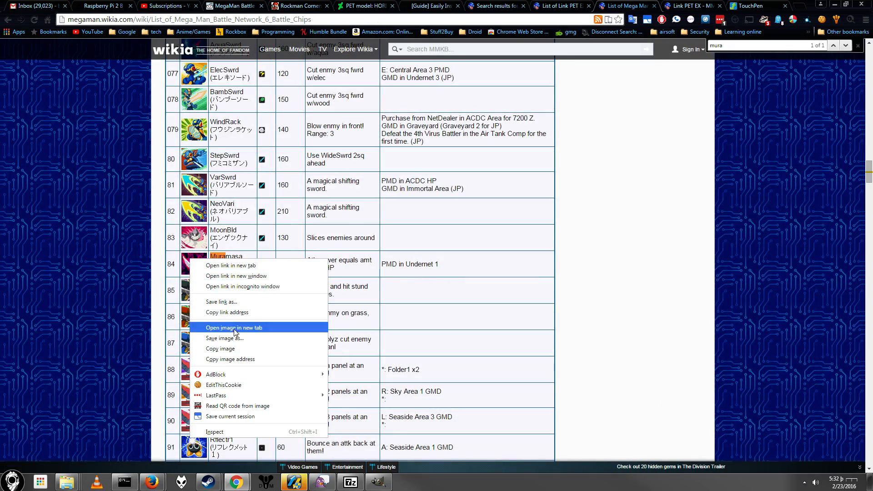
{"action": "left_click", "coordinate": [237, 349]}
Step: Switch to GIMP and add a new full-size transparent layer above HP0001.jpg in the chip template
{"action": "left_click", "coordinate": [379, 487]}
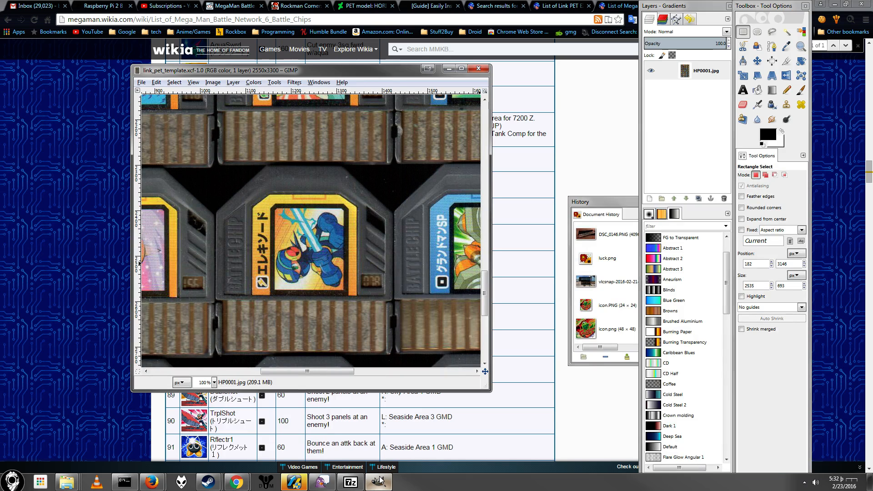
{"action": "scroll", "coordinate": [293, 233], "scroll_direction": "up", "scroll_amount": 3}
{"action": "scroll", "coordinate": [293, 233], "scroll_direction": "down", "scroll_amount": 6}
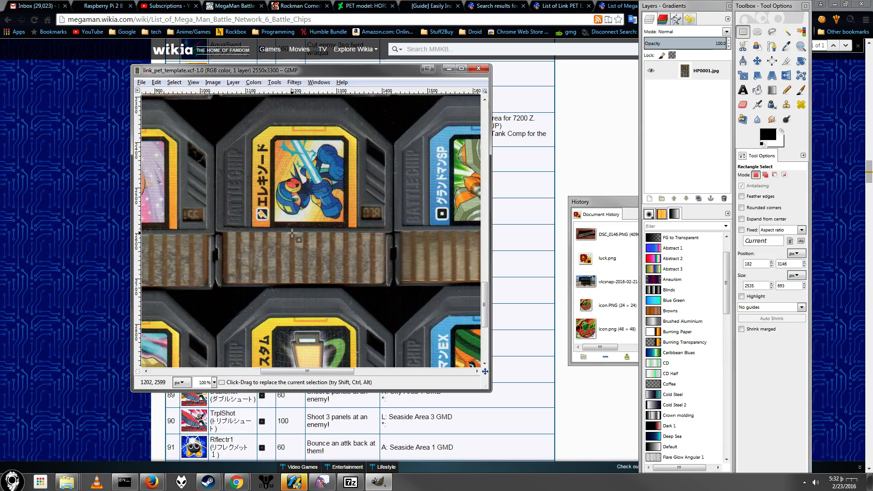
{"action": "scroll", "coordinate": [293, 233], "scroll_direction": "up", "scroll_amount": 3}
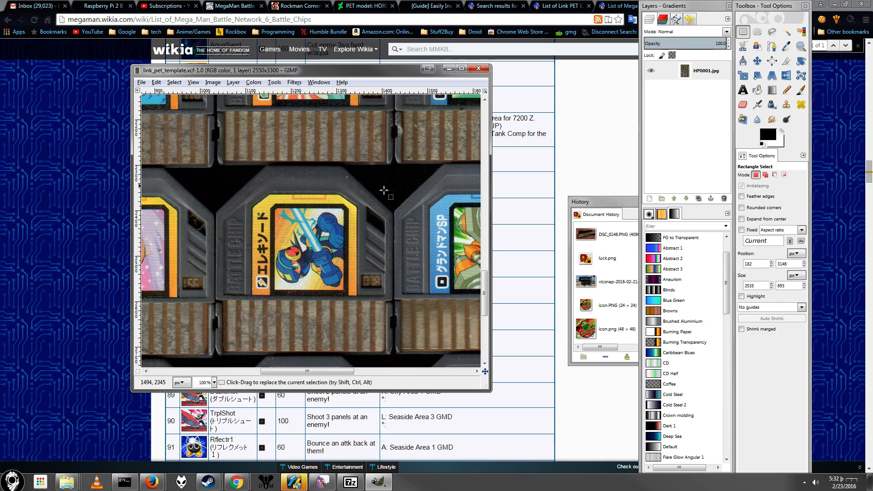
{"action": "left_click", "coordinate": [652, 201]}
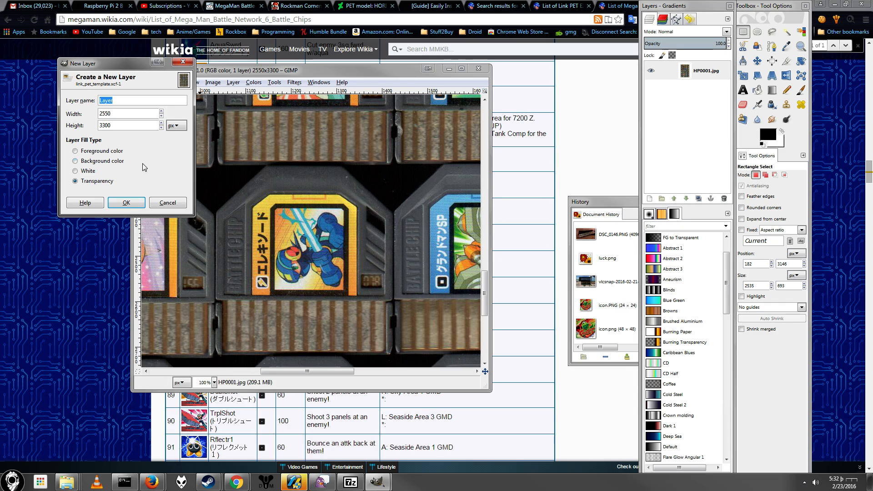
{"action": "left_click", "coordinate": [132, 203]}
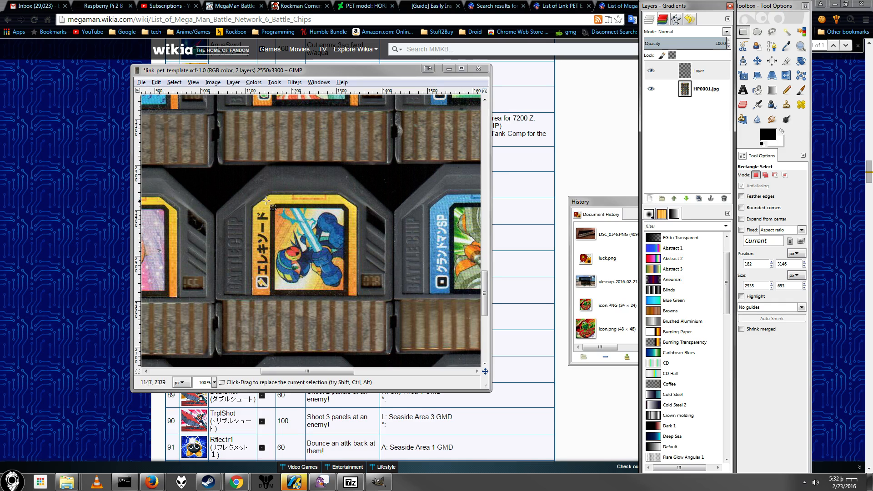
Step: Paste the Muramasa image into a rectangular selection around the エレキソード chip's artwork and rotate it by -90 degrees
{"action": "left_click_drag", "start_coordinate": [269, 205], "coordinate": [349, 294]}
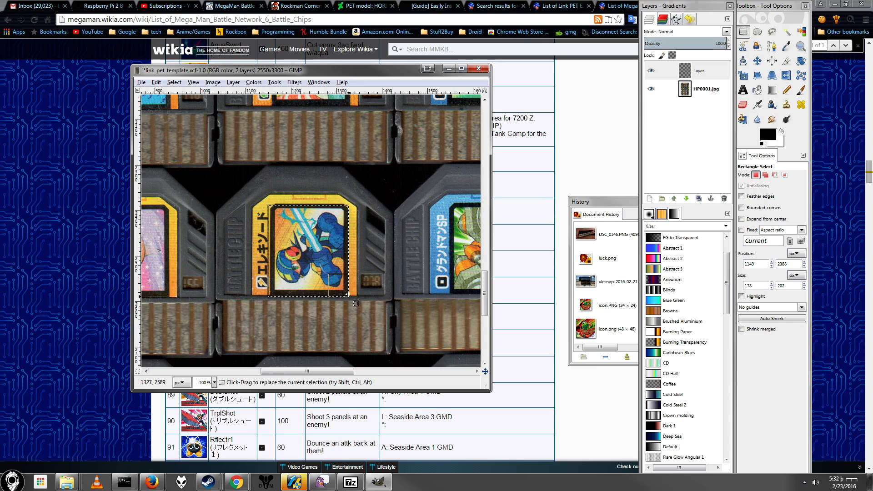
{"action": "key", "text": "ctrl+v"}
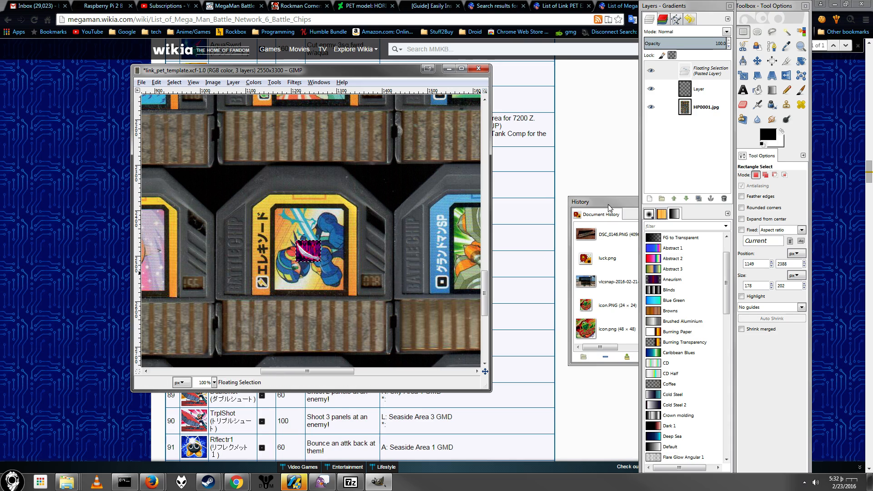
{"action": "left_click", "coordinate": [801, 61]}
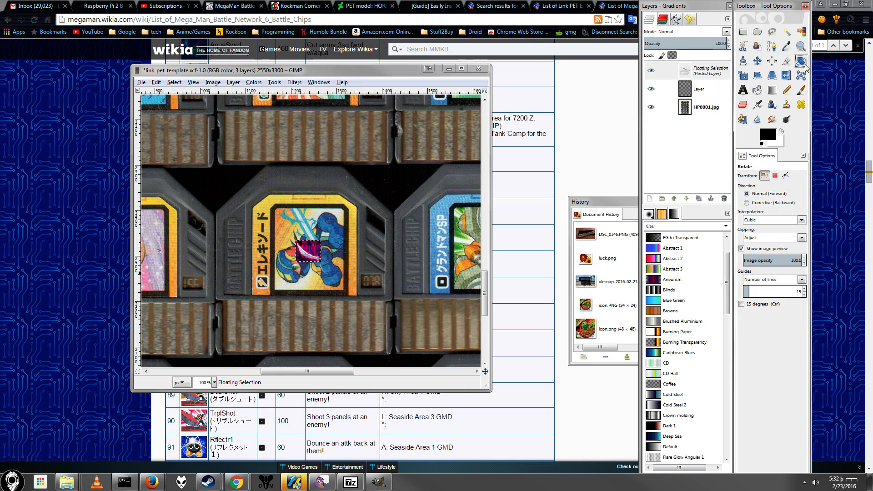
{"action": "left_click", "coordinate": [319, 246]}
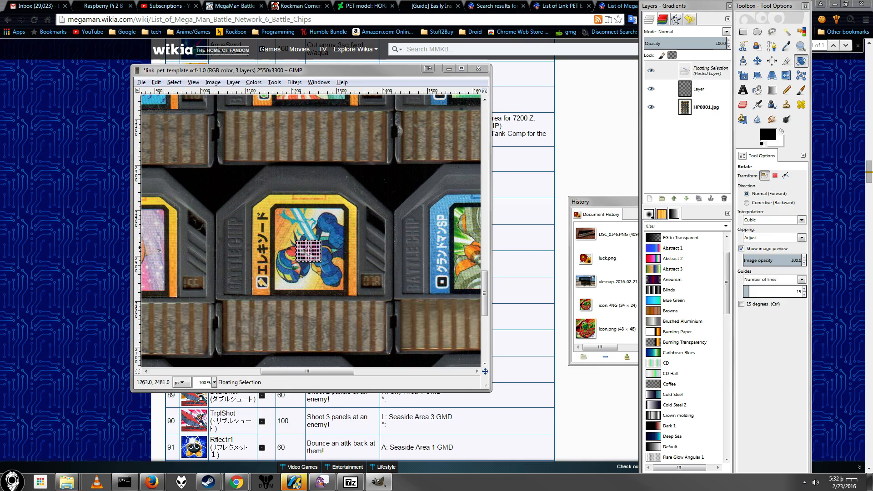
{"action": "left_click_drag", "start_coordinate": [354, 124], "coordinate": [341, 99]}
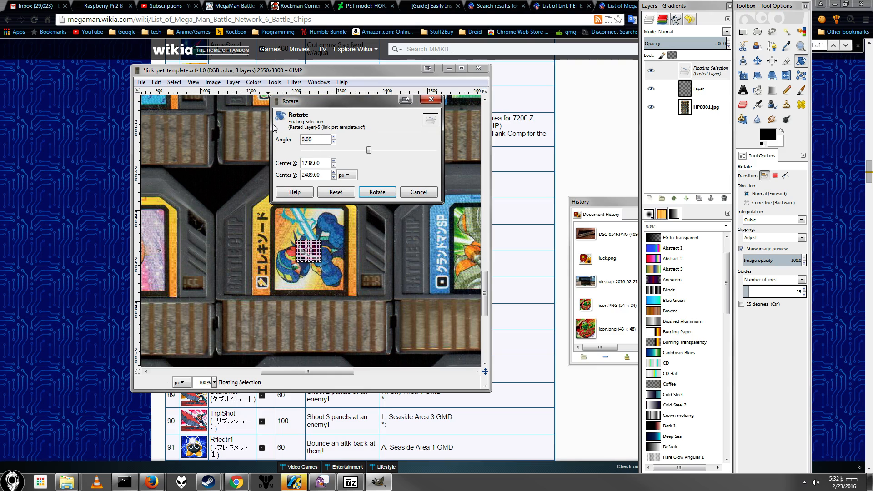
{"action": "type", "text": "-90"}
{"action": "key", "text": "Tab"}
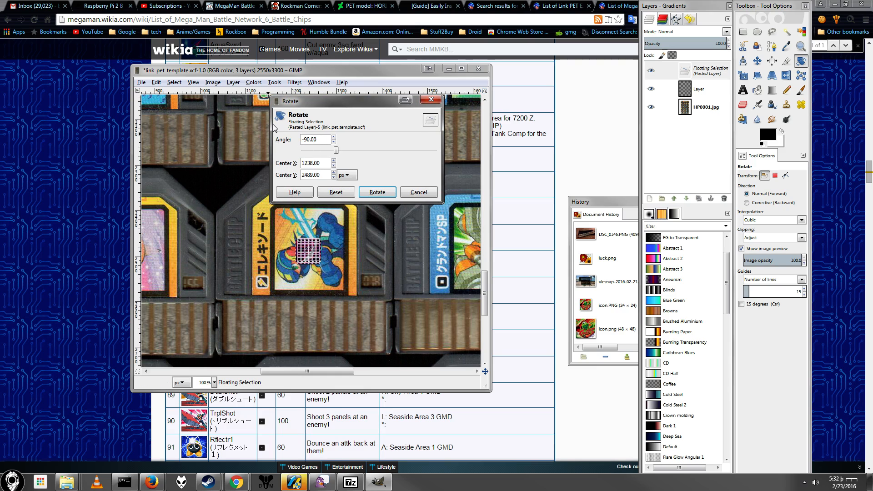
{"action": "left_click", "coordinate": [385, 192]}
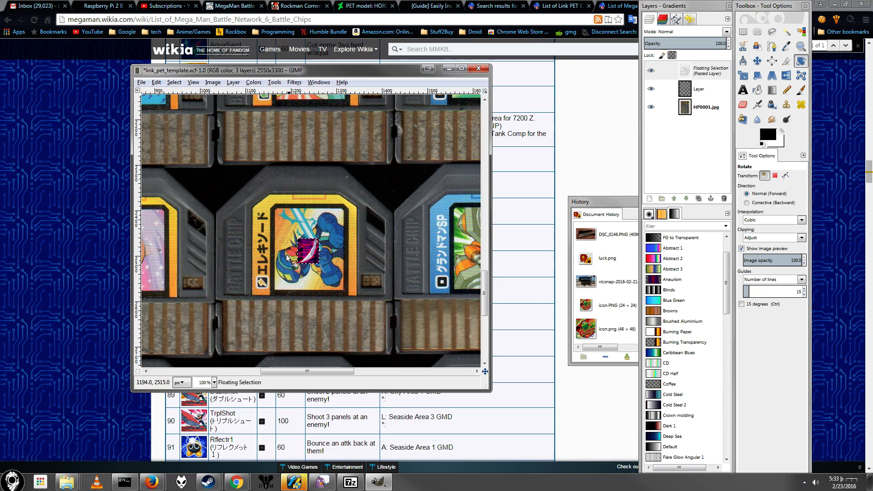
Step: Enlarge the GIMP image window and bring the pasted image on the エレキソード chip into close view
{"action": "left_click_drag", "start_coordinate": [484, 391], "coordinate": [636, 473]}
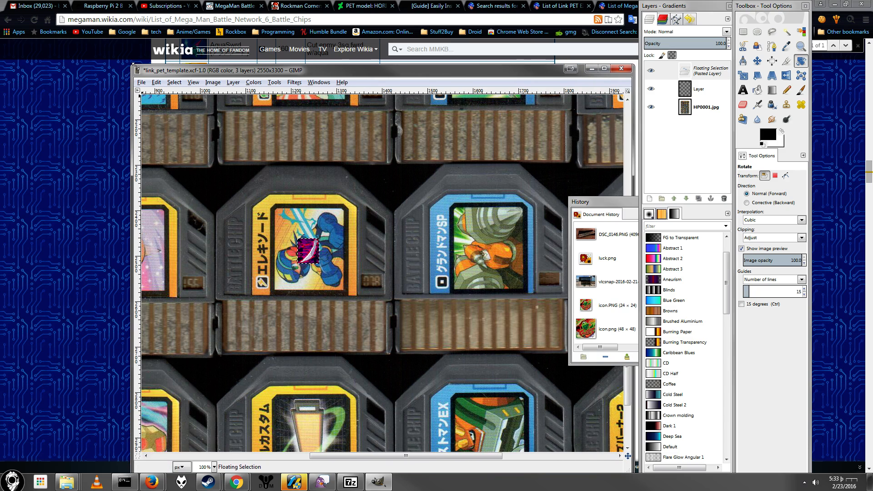
{"action": "left_click_drag", "start_coordinate": [134, 65], "coordinate": [55, 1]}
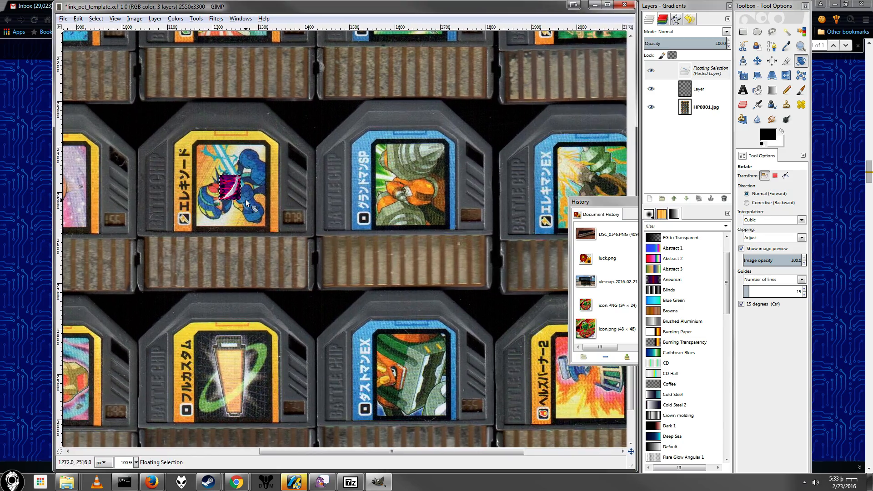
{"action": "scroll", "coordinate": [245, 199], "scroll_direction": "up", "scroll_amount": 4}
{"action": "scroll", "coordinate": [291, 178], "scroll_direction": "down", "scroll_amount": 1}
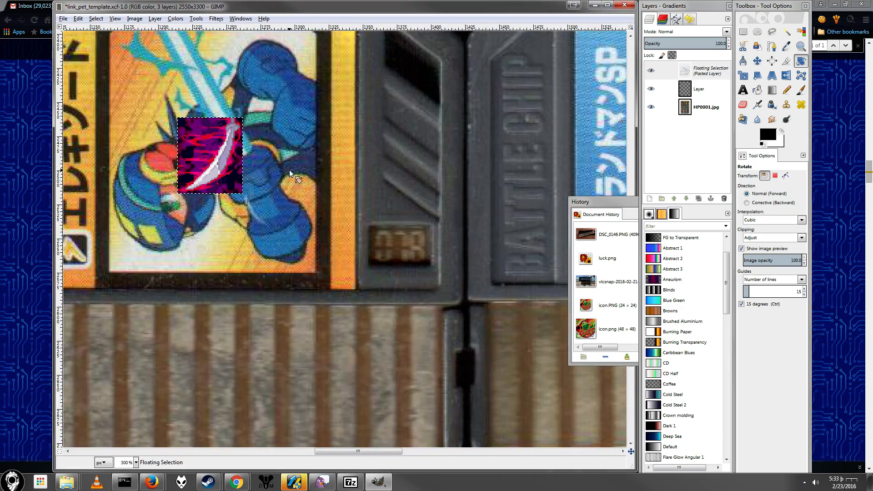
{"action": "scroll", "coordinate": [289, 170], "scroll_direction": "down", "scroll_amount": 1}
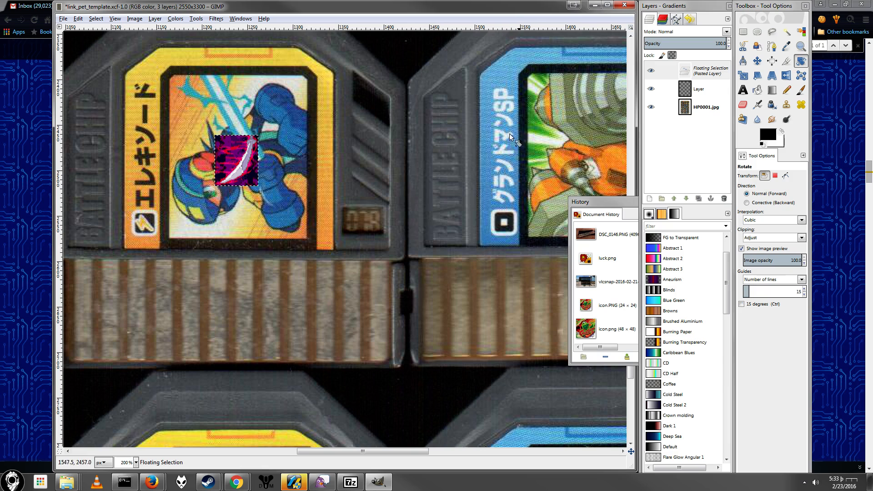
Step: Scale the pasted Muramasa image to 152 × 181 px so it fills the chip's artwork area inside the black border
{"action": "left_click", "coordinate": [743, 76]}
{"action": "left_click_drag", "start_coordinate": [258, 137], "coordinate": [307, 74]}
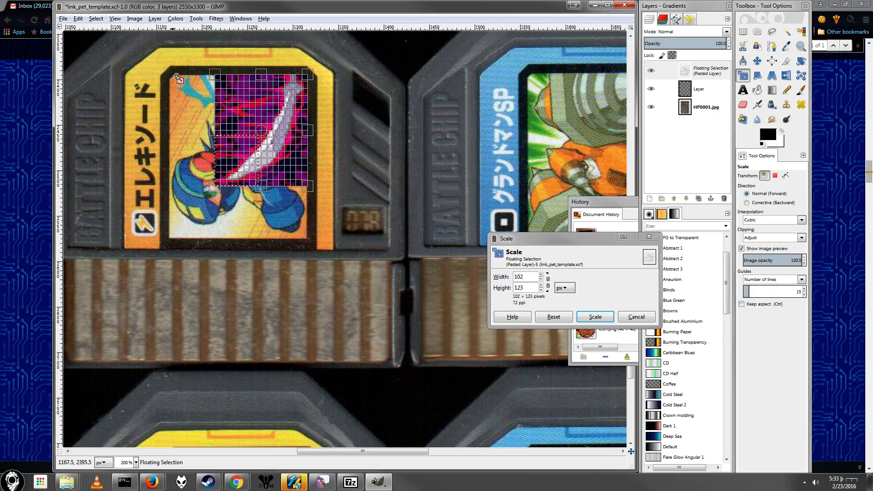
{"action": "scroll", "coordinate": [175, 87], "scroll_direction": "up", "scroll_amount": 3}
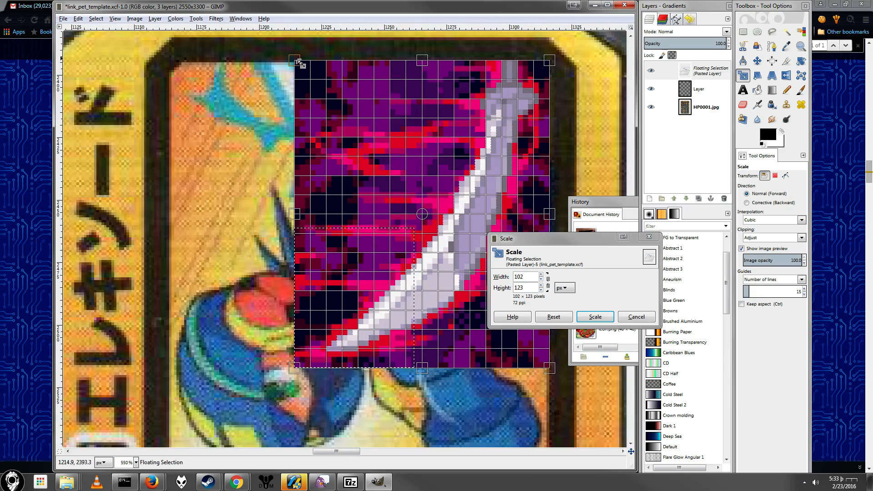
{"action": "left_click_drag", "start_coordinate": [294, 61], "coordinate": [169, 60]}
{"action": "scroll", "coordinate": [373, 167], "scroll_direction": "down", "scroll_amount": 5}
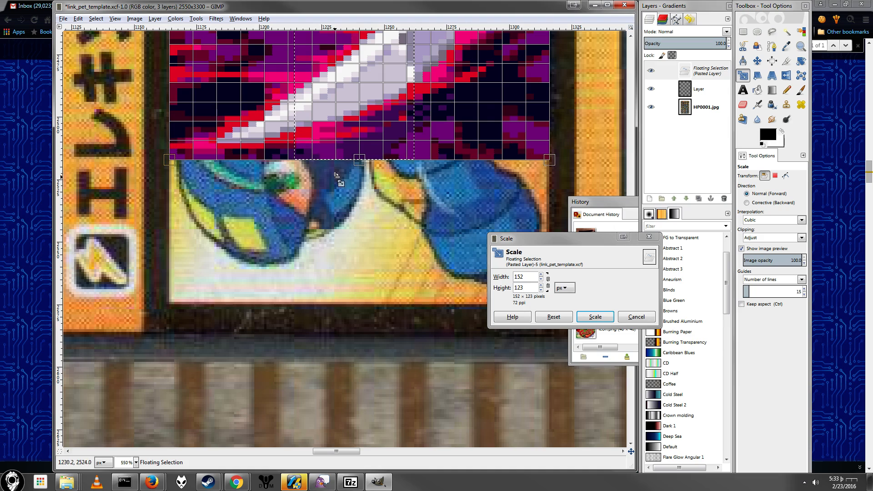
{"action": "left_click_drag", "start_coordinate": [364, 159], "coordinate": [336, 303]}
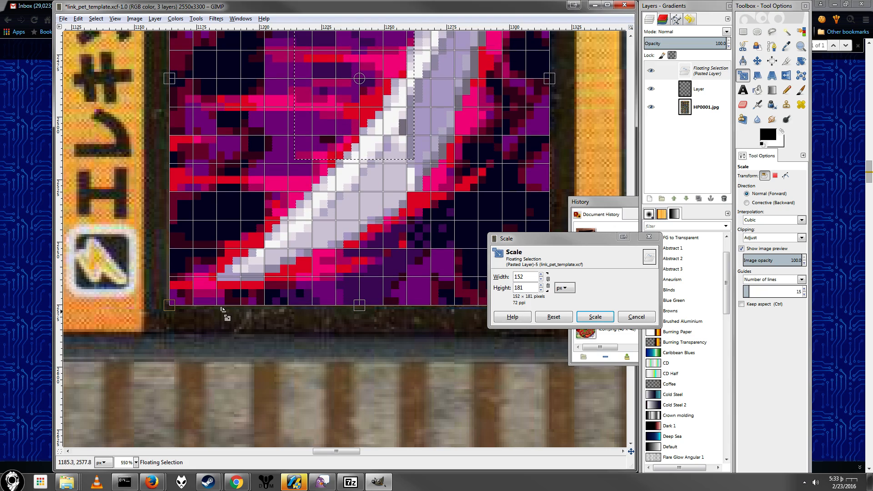
{"action": "scroll", "coordinate": [347, 264], "scroll_direction": "up", "scroll_amount": 6}
{"action": "scroll", "coordinate": [211, 318], "scroll_direction": "down", "scroll_amount": 3}
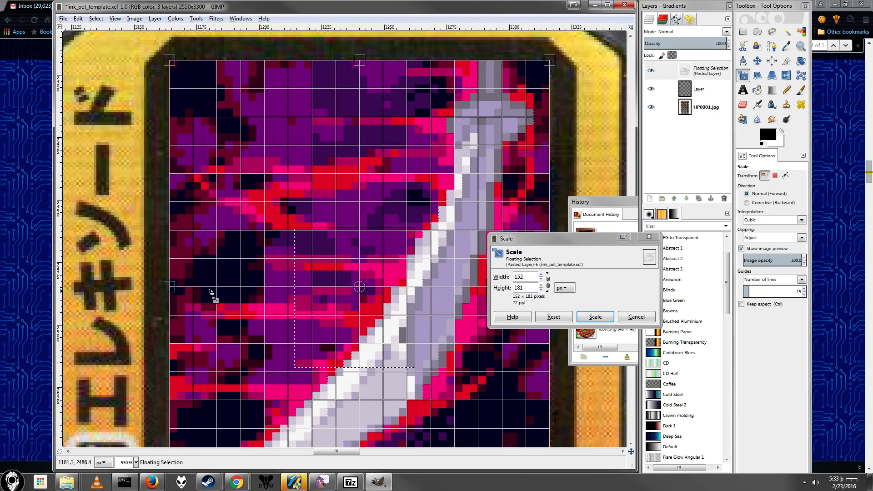
{"action": "left_click", "coordinate": [595, 317]}
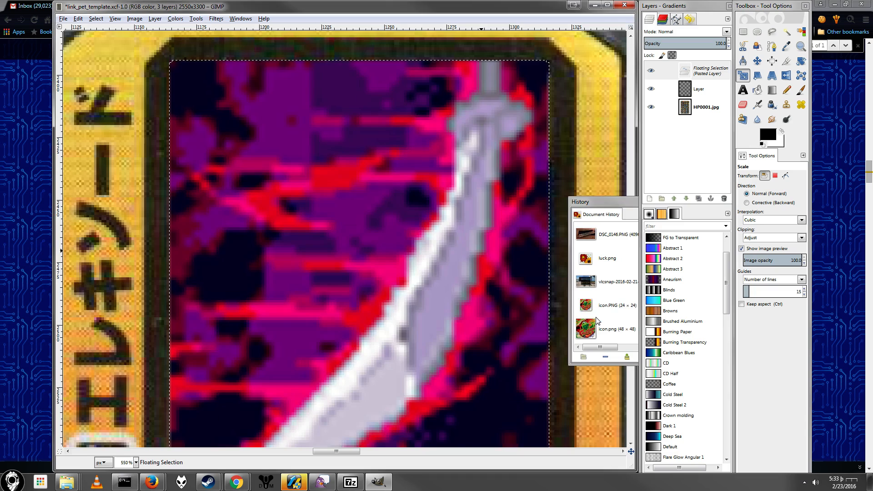
Step: Anchor the floating Muramasa image to the new layer and check its fit on the chip
{"action": "scroll", "coordinate": [381, 142], "scroll_direction": "down", "scroll_amount": 2}
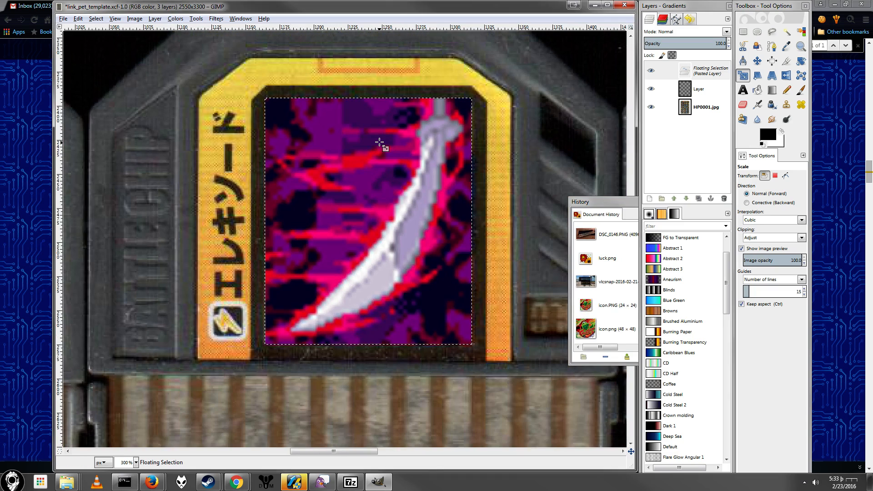
{"action": "scroll", "coordinate": [384, 143], "scroll_direction": "down", "scroll_amount": 1}
{"action": "scroll", "coordinate": [401, 141], "scroll_direction": "up", "scroll_amount": 2}
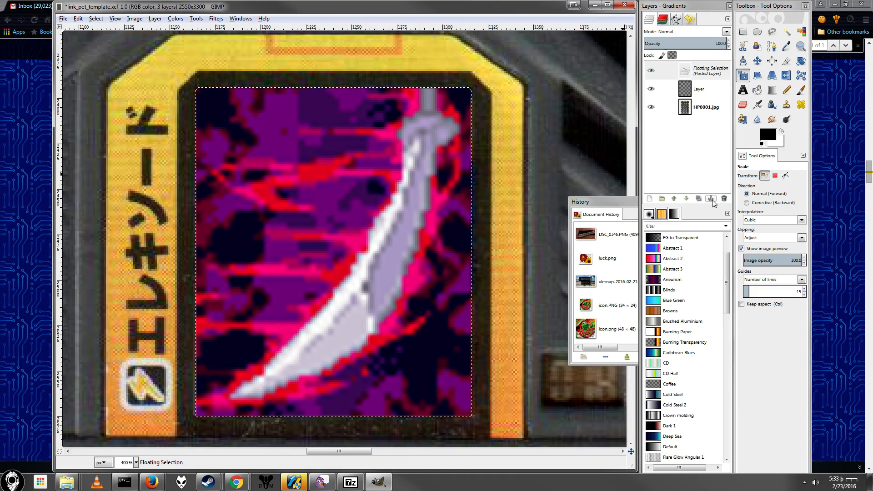
{"action": "left_click", "coordinate": [711, 199]}
{"action": "scroll", "coordinate": [383, 135], "scroll_direction": "down", "scroll_amount": 2}
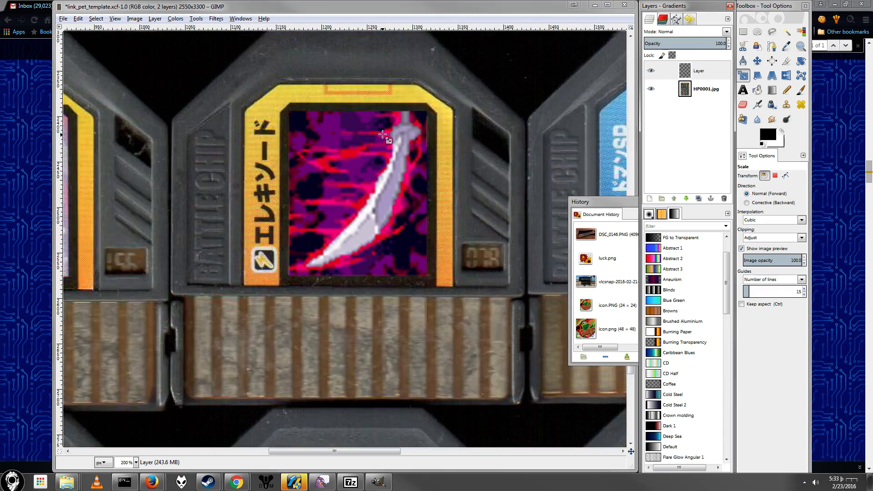
{"action": "scroll", "coordinate": [383, 134], "scroll_direction": "down", "scroll_amount": 3}
{"action": "scroll", "coordinate": [382, 136], "scroll_direction": "up", "scroll_amount": 4}
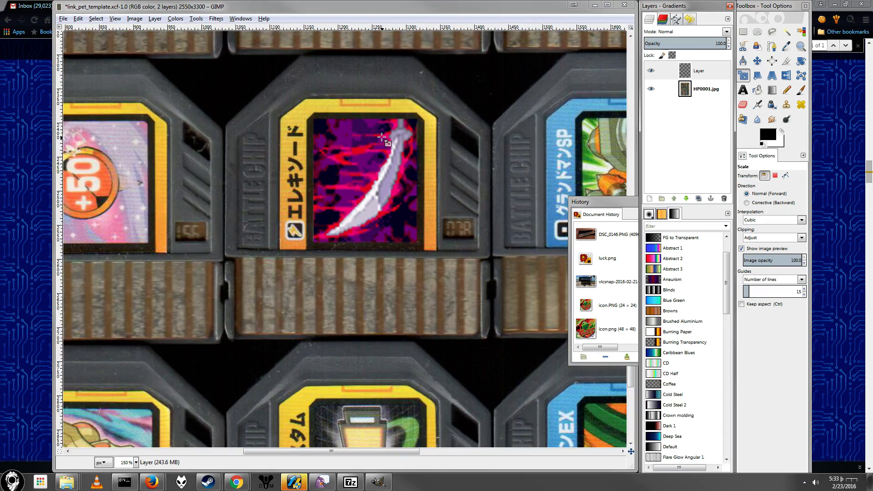
{"action": "scroll", "coordinate": [262, 153], "scroll_direction": "down", "scroll_amount": 2}
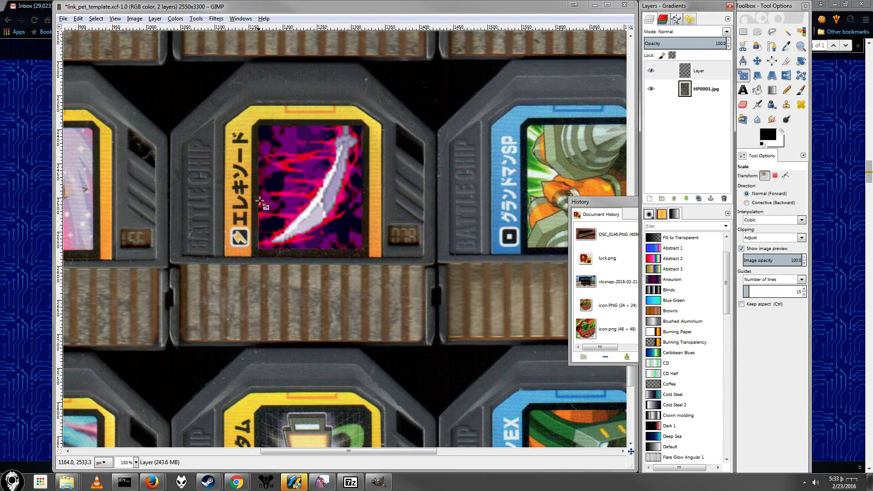
Step: Inspect the Muramasa image's edges against the black border and hide its layer
{"action": "scroll", "coordinate": [291, 200], "scroll_direction": "up", "scroll_amount": 3}
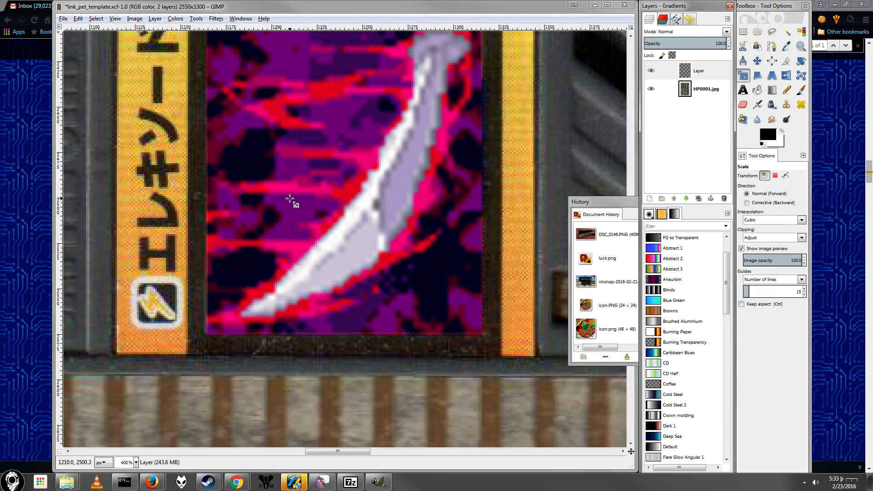
{"action": "scroll", "coordinate": [306, 164], "scroll_direction": "up", "scroll_amount": 3}
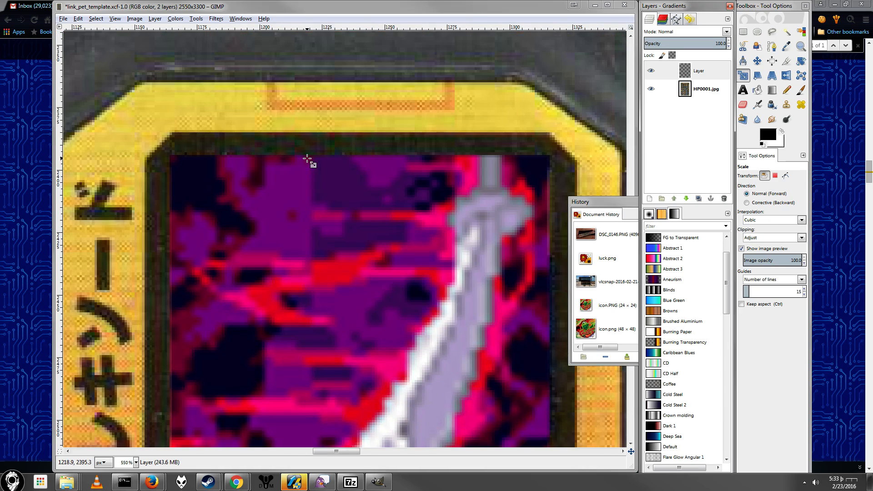
{"action": "scroll", "coordinate": [309, 159], "scroll_direction": "down", "scroll_amount": 1}
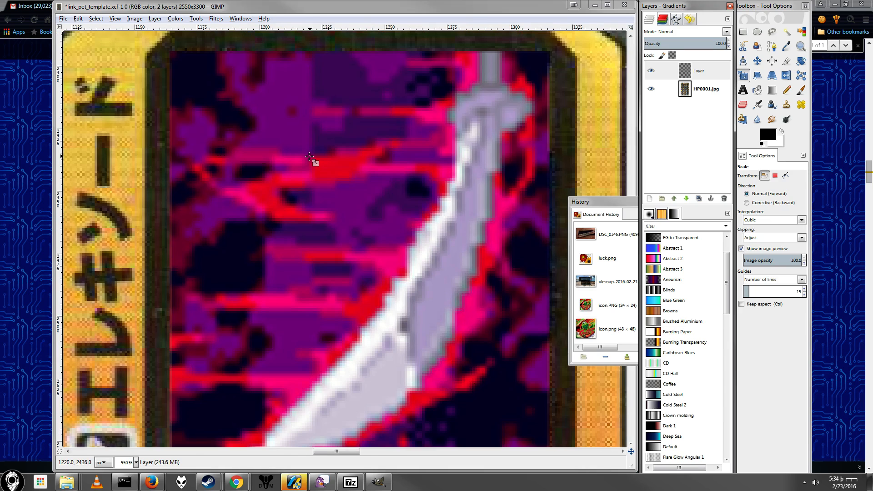
{"action": "left_click", "coordinate": [651, 72]}
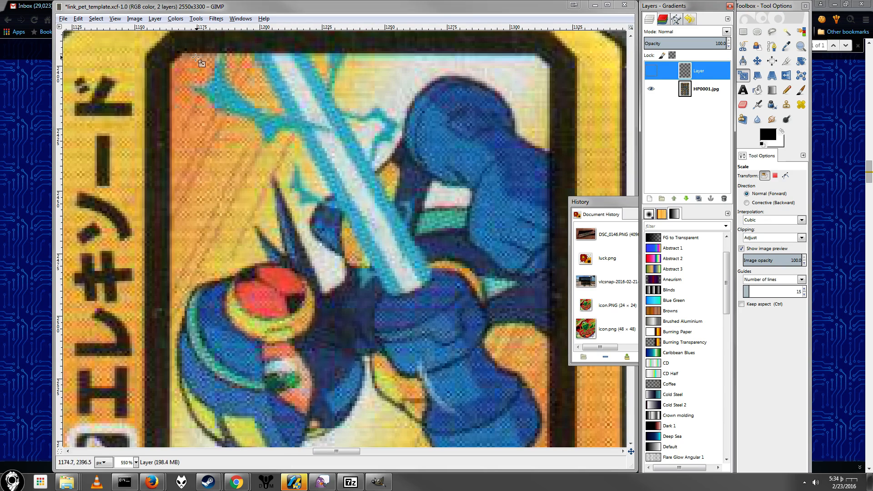
Step: Outline a free selection of the black border strip above the original artwork, following both of its bevelled upper corners
{"action": "left_click", "coordinate": [772, 31]}
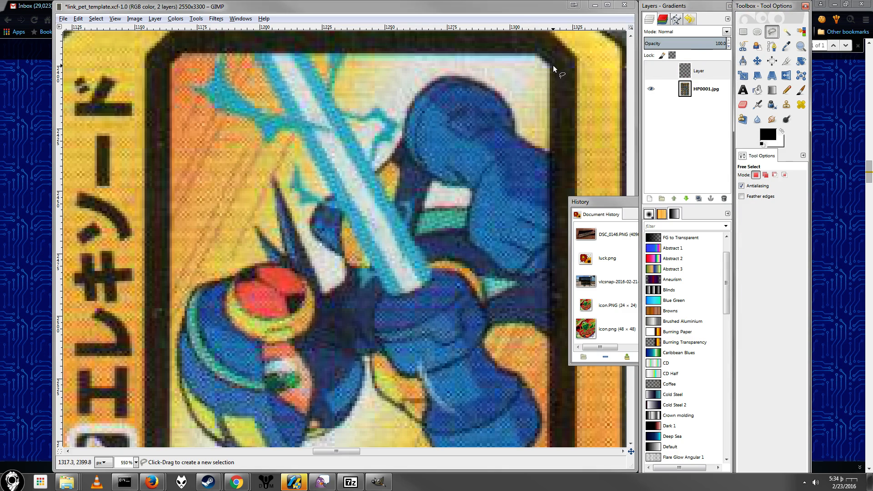
{"action": "left_click", "coordinate": [538, 55]}
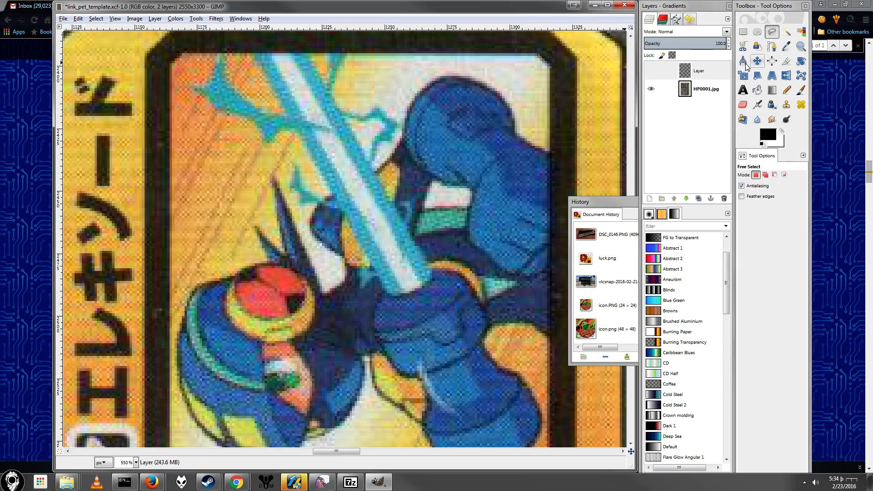
{"action": "left_click", "coordinate": [185, 53]}
{"action": "left_click", "coordinate": [170, 63]}
{"action": "left_click", "coordinate": [160, 46]}
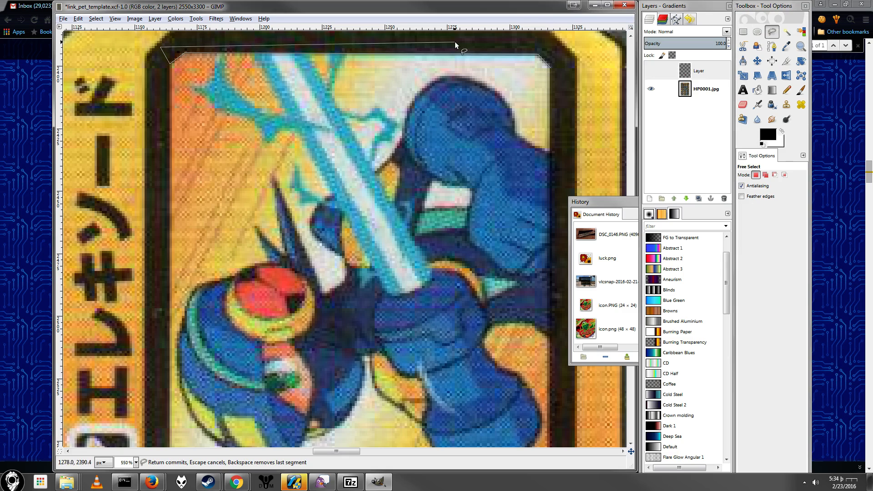
{"action": "key", "text": "Return"}
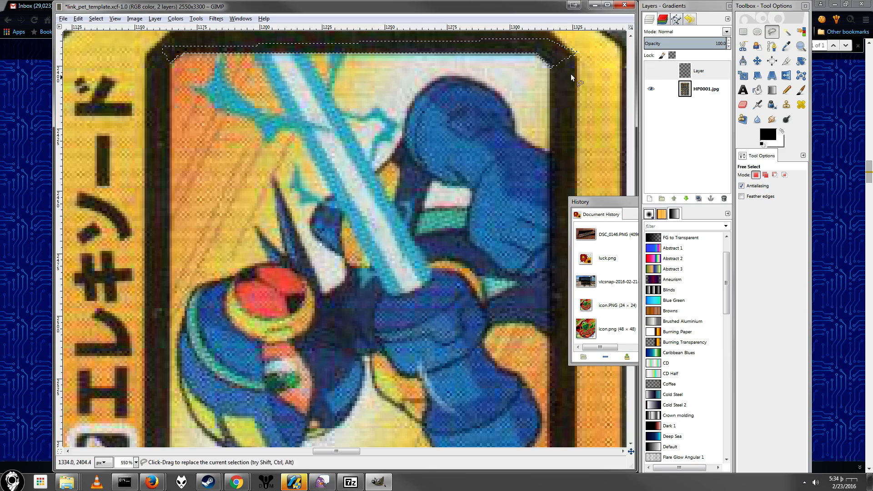
Step: Show the Muramasa layer again, erase its part inside the selected border strip and clear the selection
{"action": "left_click", "coordinate": [651, 72]}
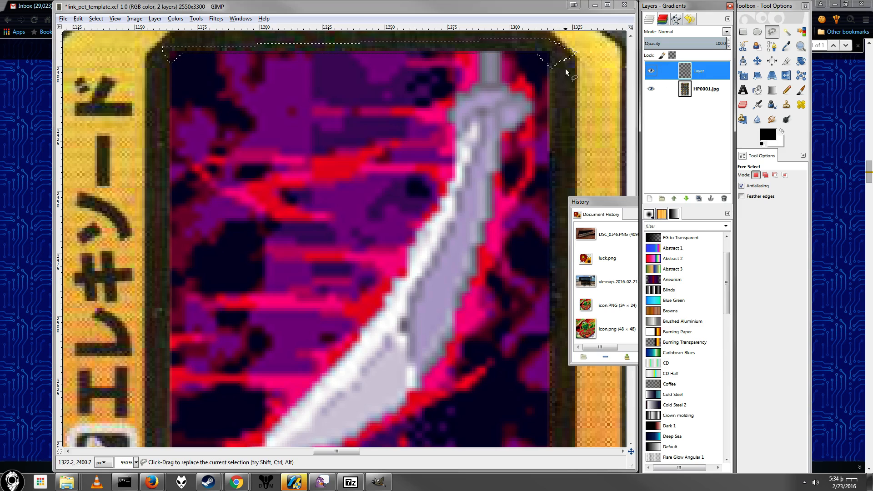
{"action": "left_click", "coordinate": [465, 14]}
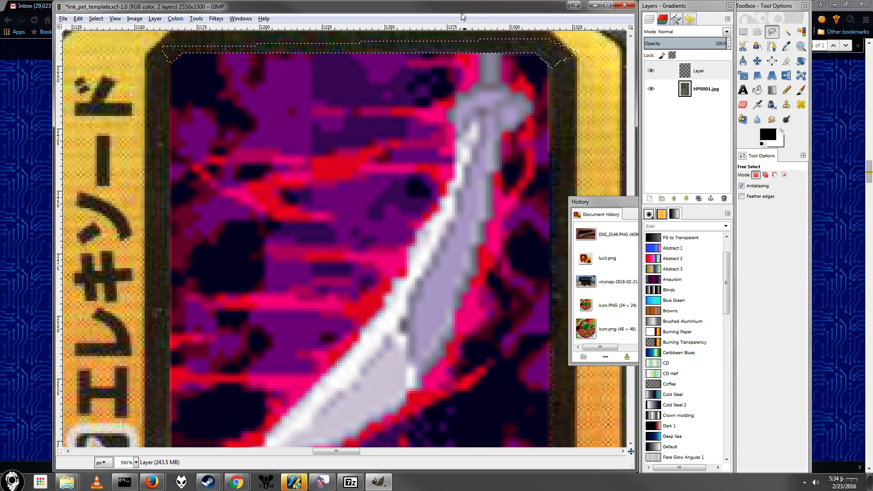
{"action": "key", "text": "ctrl+shift+a"}
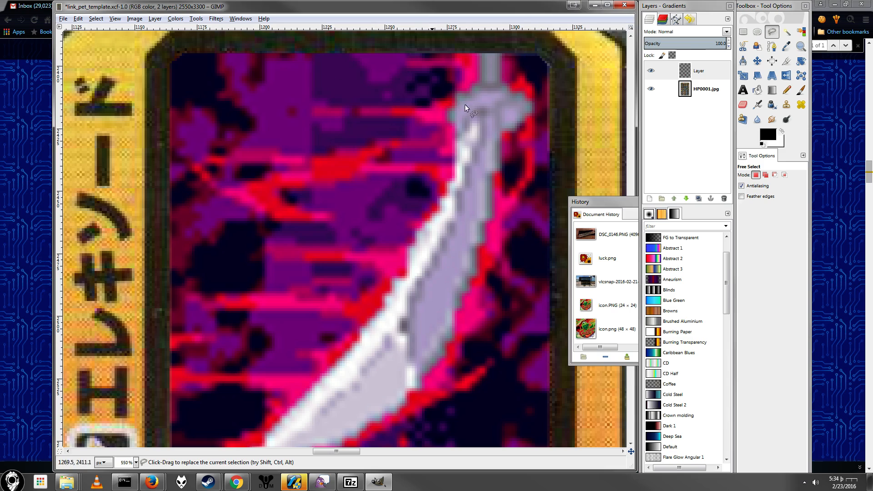
{"action": "scroll", "coordinate": [465, 105], "scroll_direction": "down", "scroll_amount": 4}
{"action": "scroll", "coordinate": [468, 133], "scroll_direction": "up", "scroll_amount": 3}
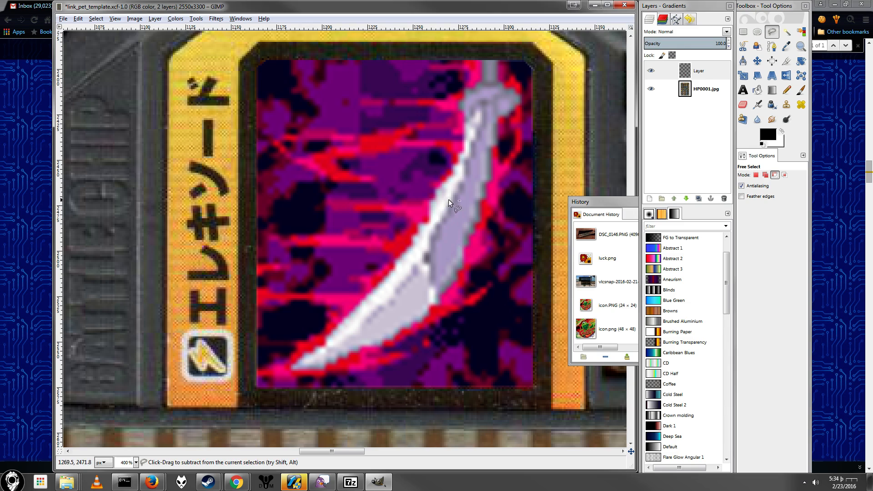
Step: Make a rectangular selection of about 157 × 192 px around the artwork with the Muramasa layer active
{"action": "left_click", "coordinate": [687, 69]}
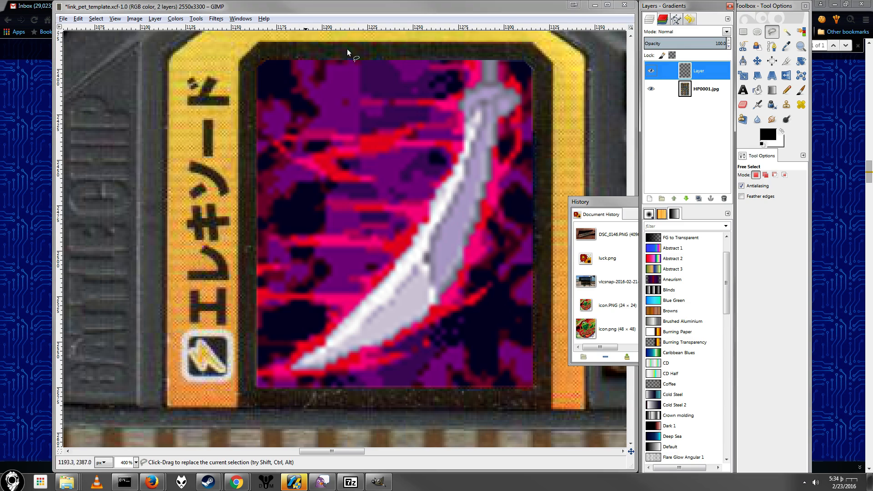
{"action": "left_click", "coordinate": [748, 31]}
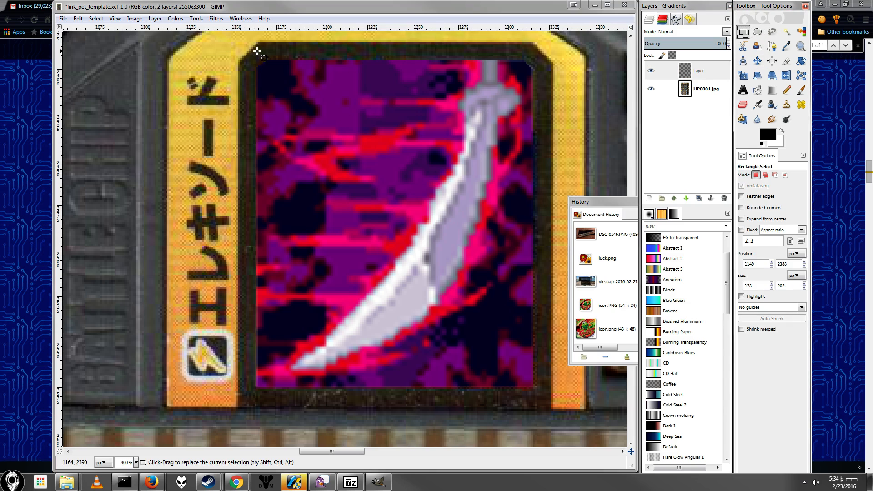
{"action": "left_click_drag", "start_coordinate": [254, 53], "coordinate": [539, 401]}
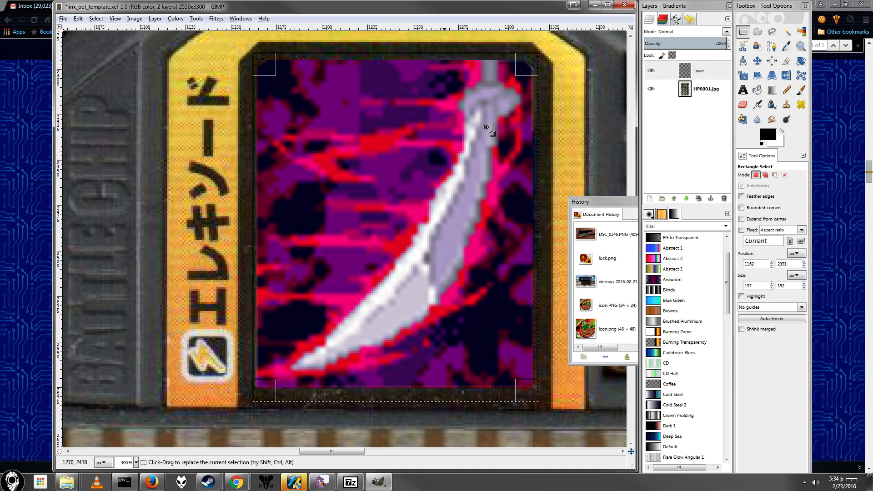
Step: Apply RGB Noise to the Muramasa artwork with red, green and blue at 0.08 each, and clear the selection
{"action": "left_click", "coordinate": [217, 19]}
{"action": "mouse_move", "coordinate": [287, 96]}
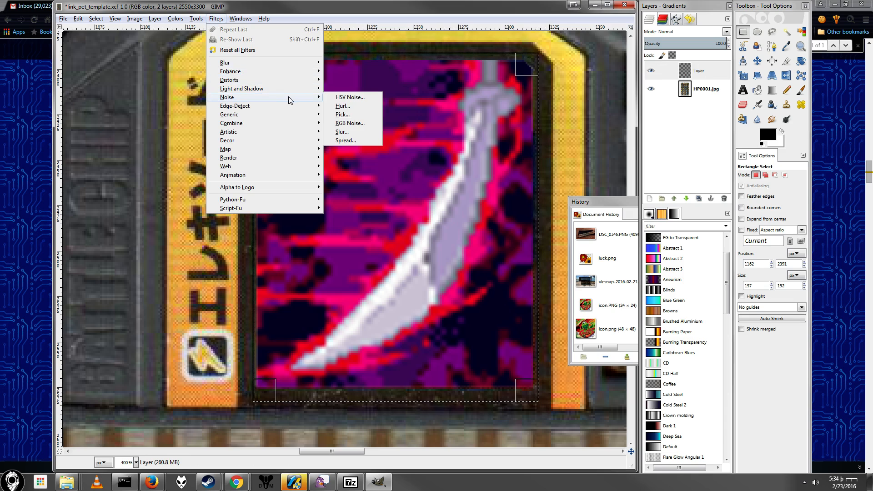
{"action": "left_click", "coordinate": [350, 123]}
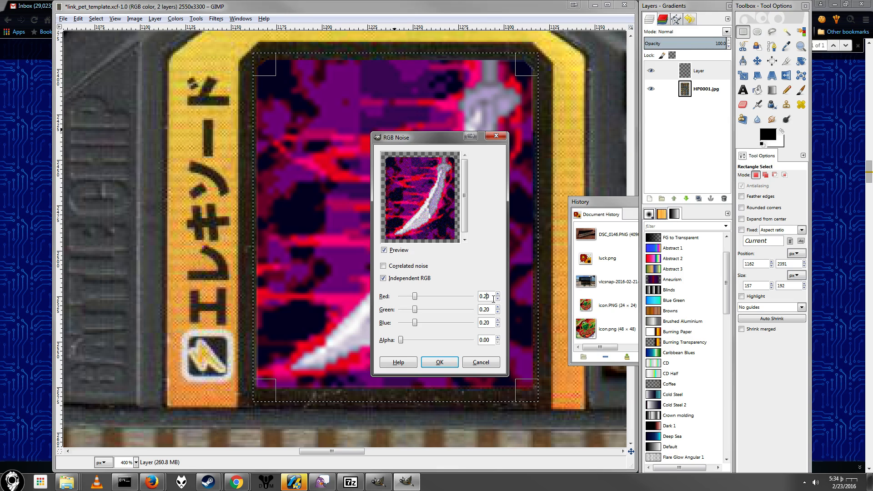
{"action": "key", "text": "BackSpace"}
{"action": "type", "text": "08"}
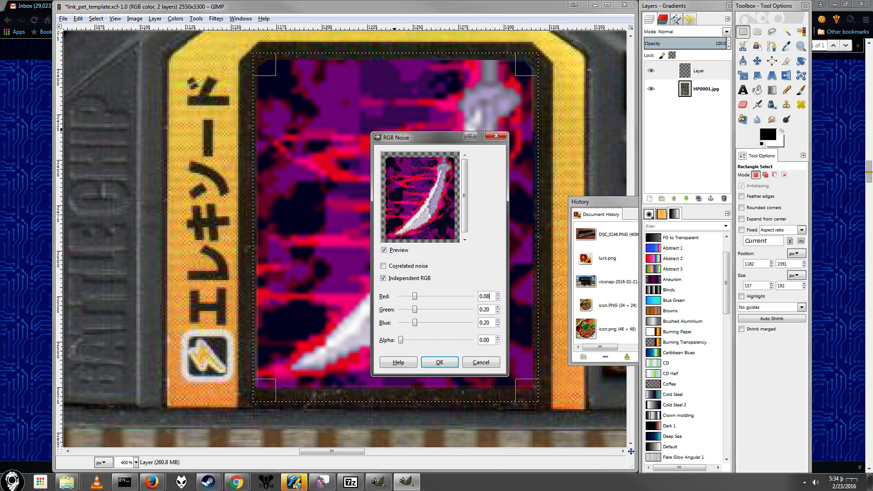
{"action": "key", "text": "BackSpace"}
{"action": "key", "text": "BackSpace"}
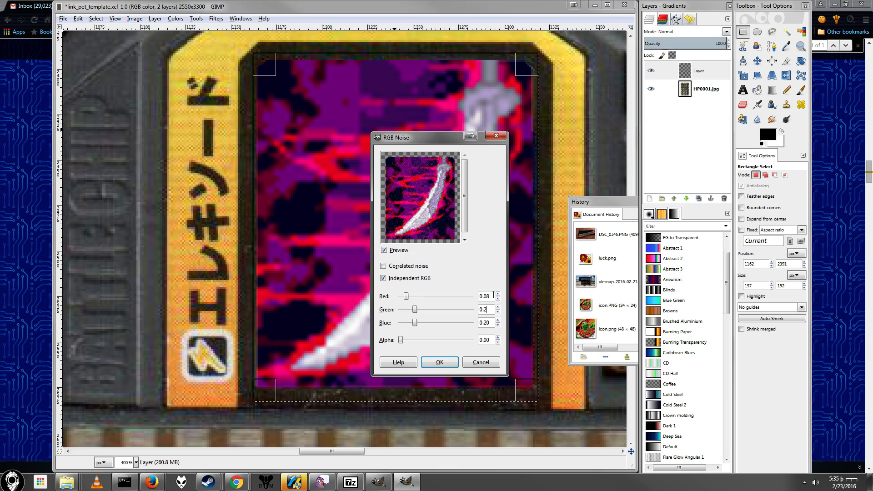
{"action": "type", "text": "08"}
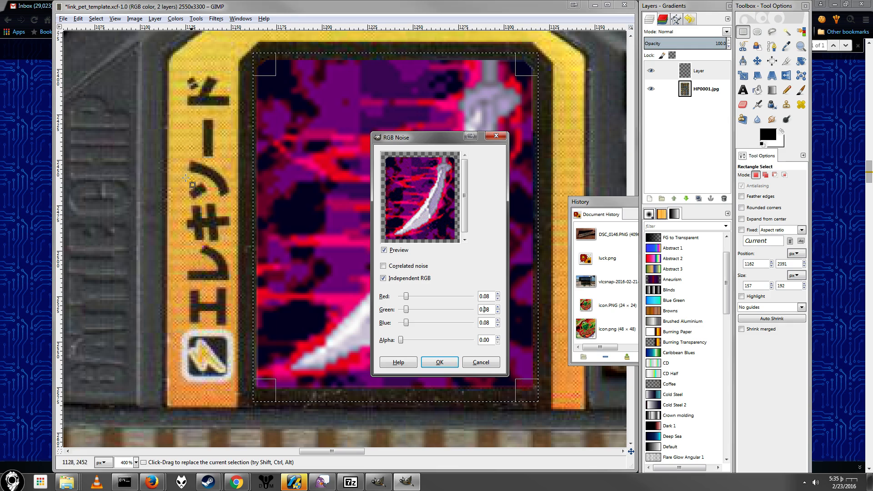
{"action": "left_click", "coordinate": [457, 367]}
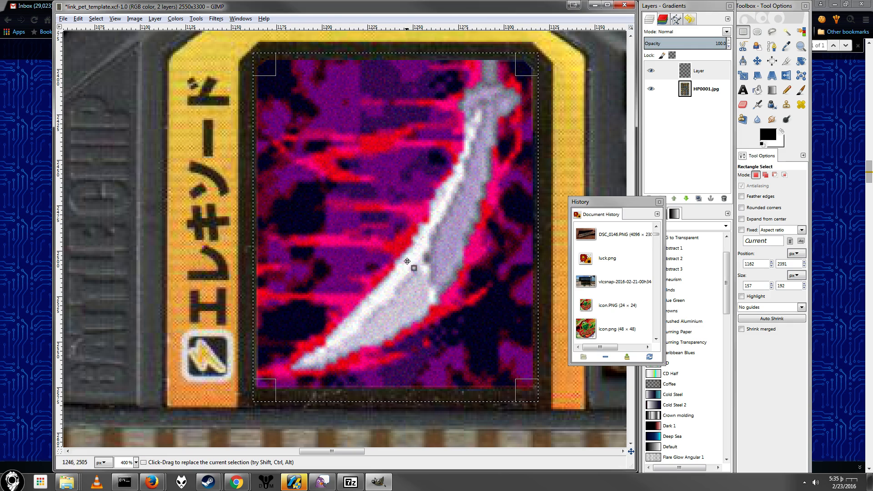
{"action": "left_click", "coordinate": [226, 127]}
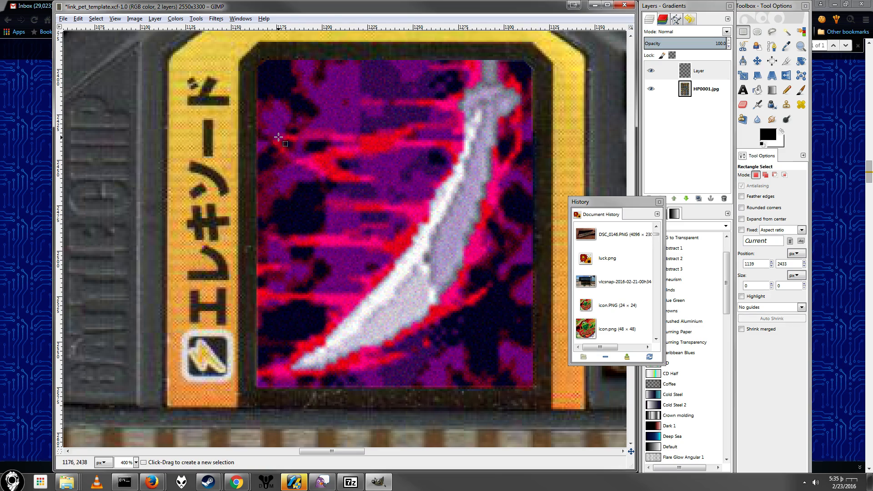
Step: Compare the noise-textured Muramasa artwork with the neighbouring chips on the sheet at several magnifications
{"action": "scroll", "coordinate": [395, 247], "scroll_direction": "down", "scroll_amount": 6}
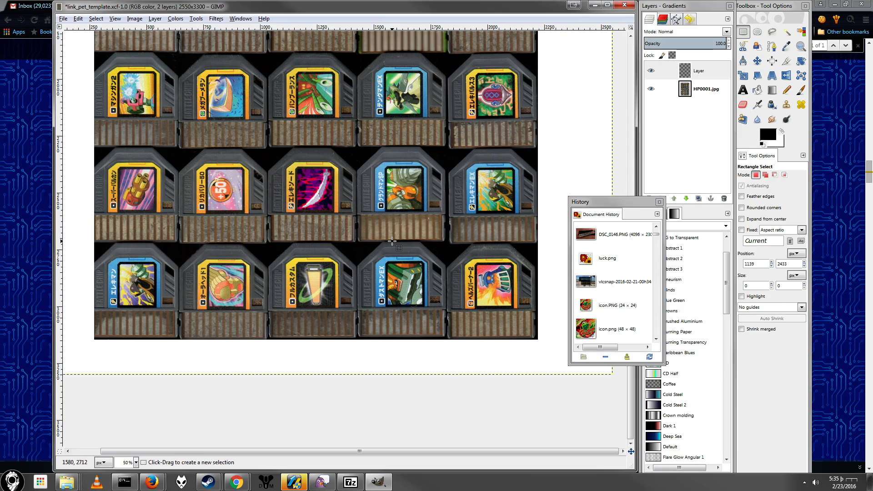
{"action": "scroll", "coordinate": [395, 247], "scroll_direction": "up", "scroll_amount": 4}
{"action": "scroll", "coordinate": [351, 230], "scroll_direction": "up", "scroll_amount": 5}
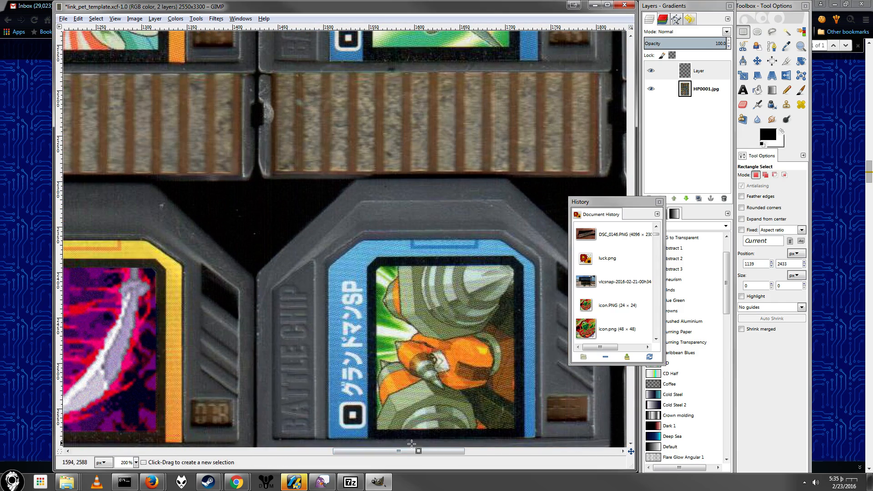
{"action": "left_click_drag", "start_coordinate": [412, 451], "coordinate": [335, 448]}
{"action": "scroll", "coordinate": [345, 273], "scroll_direction": "down", "scroll_amount": 3}
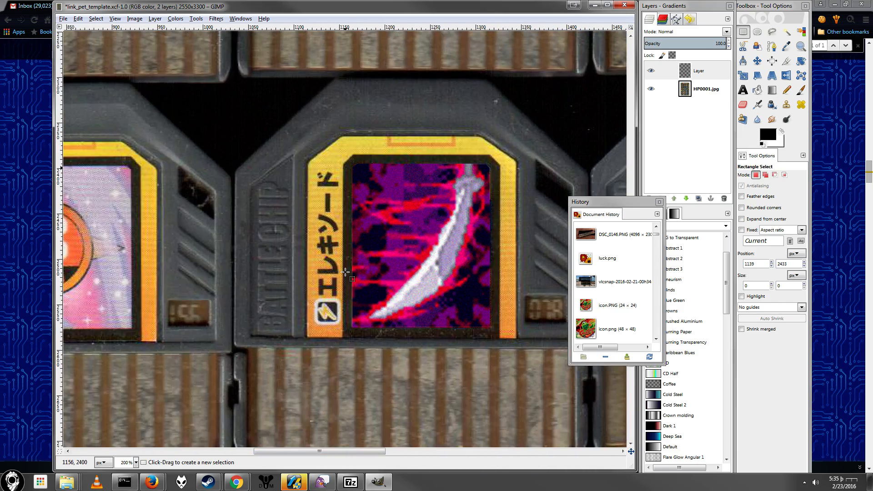
{"action": "scroll", "coordinate": [345, 286], "scroll_direction": "down", "scroll_amount": 3}
{"action": "scroll", "coordinate": [470, 250], "scroll_direction": "up", "scroll_amount": 3}
{"action": "scroll", "coordinate": [344, 407], "scroll_direction": "down", "scroll_amount": 5}
{"action": "scroll", "coordinate": [339, 280], "scroll_direction": "down", "scroll_amount": 3}
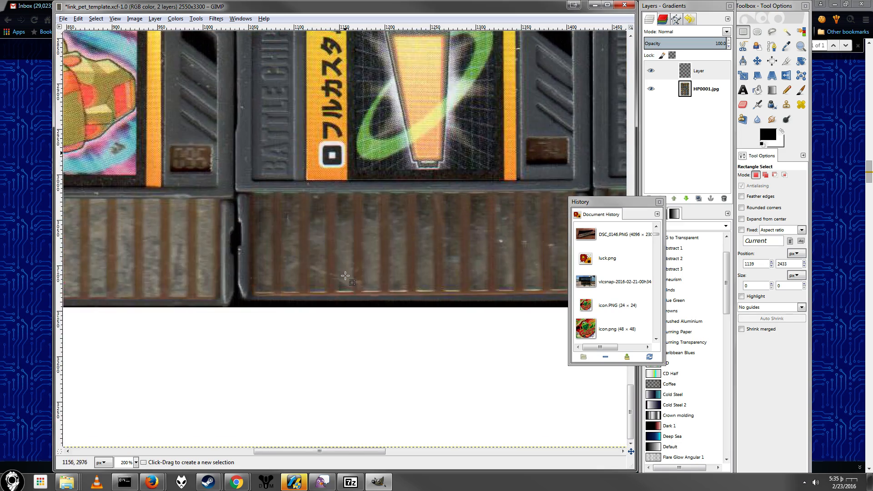
{"action": "scroll", "coordinate": [339, 279], "scroll_direction": "down", "scroll_amount": 2}
{"action": "scroll", "coordinate": [433, 271], "scroll_direction": "up", "scroll_amount": 7}
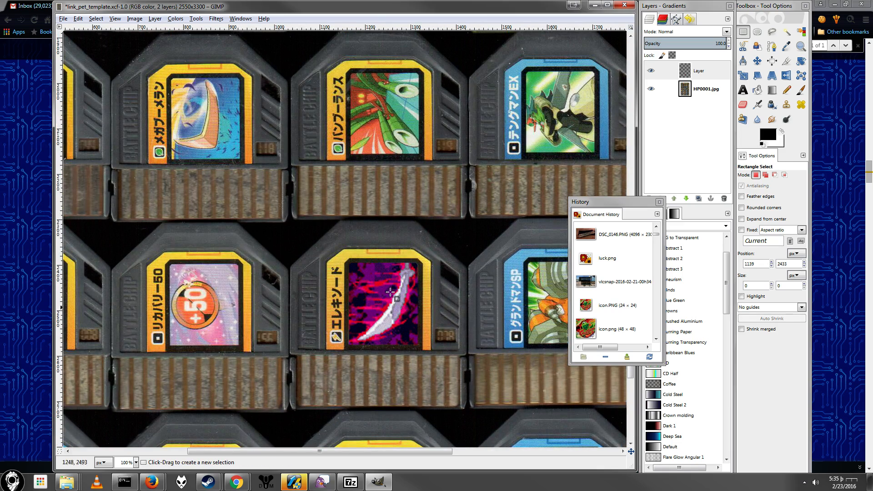
Step: Switch to the wiki page in Chrome, copy Muramasa's Japanese name ムラマサブレード and return to GIMP
{"action": "mouse_move", "coordinate": [240, 486]}
{"action": "left_click", "coordinate": [191, 432]}
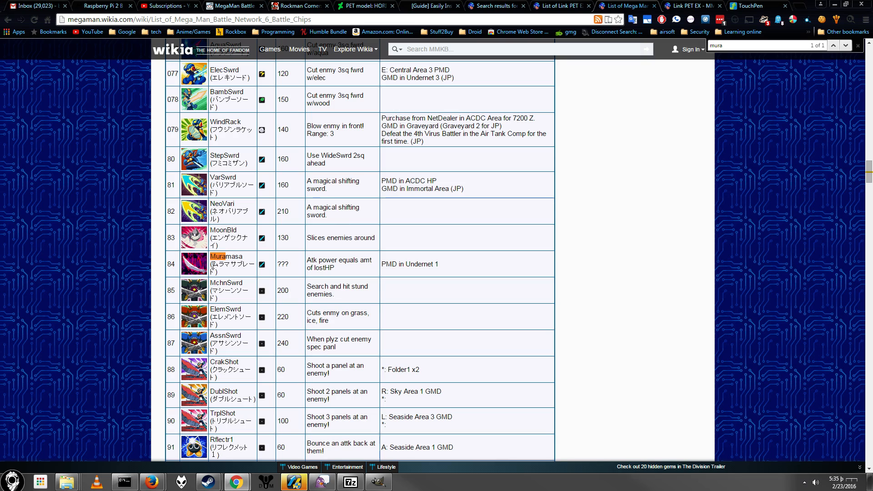
{"action": "left_click_drag", "start_coordinate": [212, 265], "coordinate": [216, 272]}
{"action": "key", "text": "ctrl+c"}
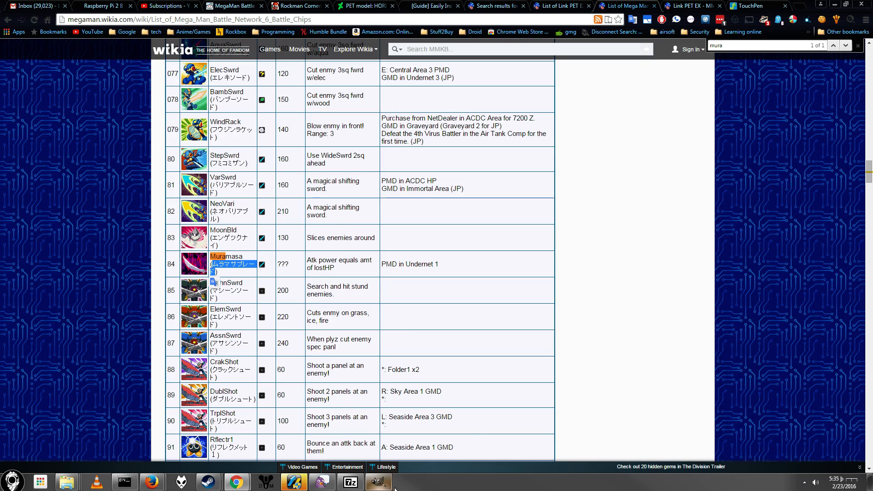
{"action": "left_click", "coordinate": [391, 486]}
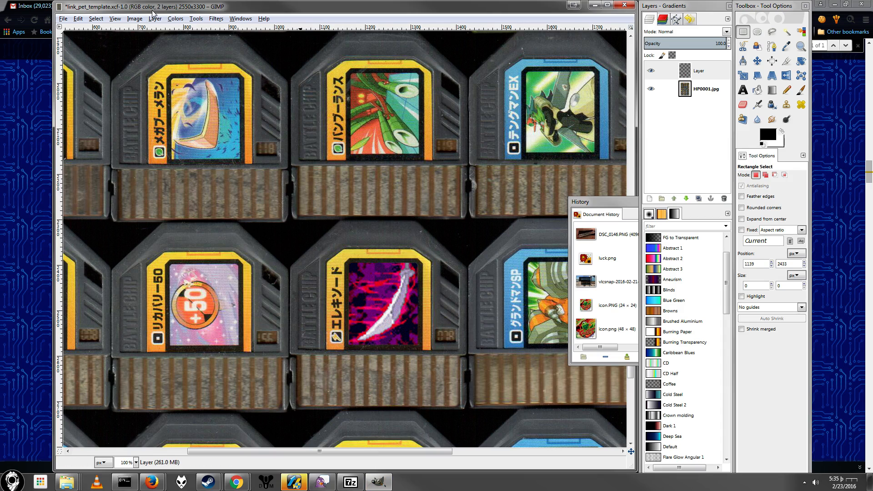
Step: Draw a text box of about 345 × 61 px across the Muramasa chip and paste ムラマサブレード into it
{"action": "left_click", "coordinate": [743, 90]}
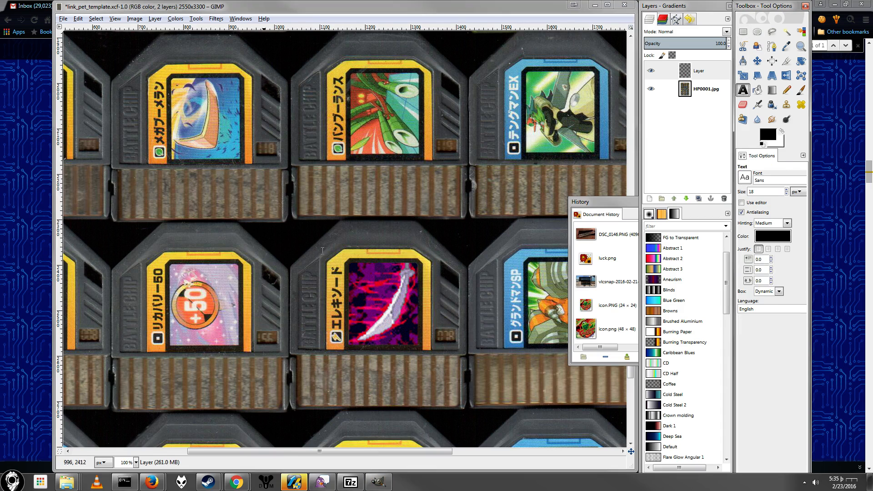
{"action": "left_click_drag", "start_coordinate": [293, 272], "coordinate": [451, 299]}
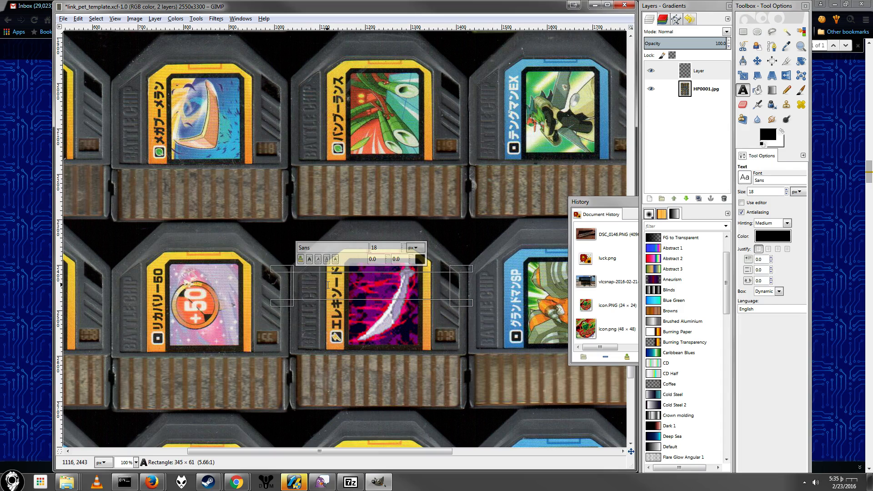
{"action": "key", "text": "ctrl+v"}
{"action": "key", "text": "ctrl+a"}
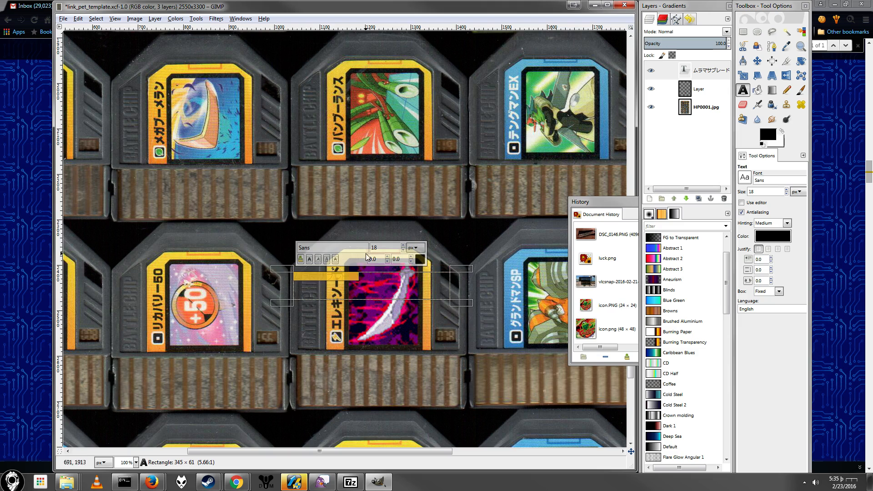
Step: Set the whole ムラマサブレード text to Sans Bold Italic
{"action": "left_click", "coordinate": [404, 240]}
{"action": "left_click", "coordinate": [367, 278]}
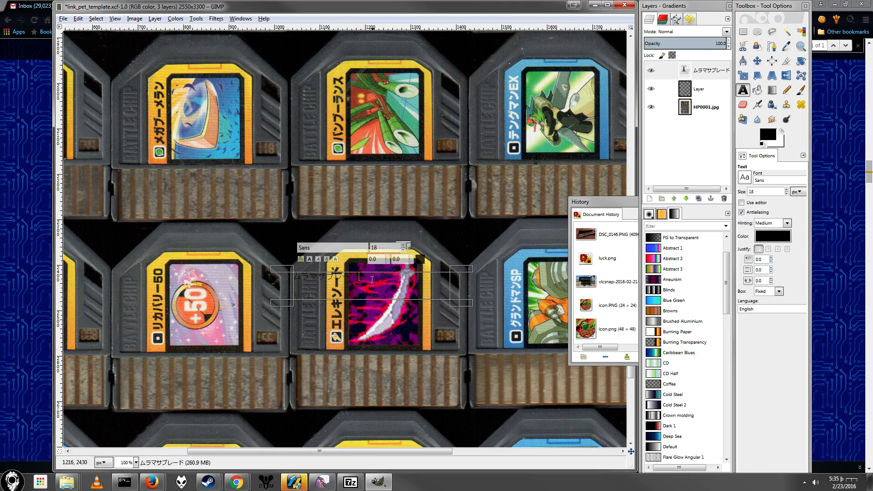
{"action": "key", "text": "ctrl+a"}
{"action": "left_click", "coordinate": [309, 259]}
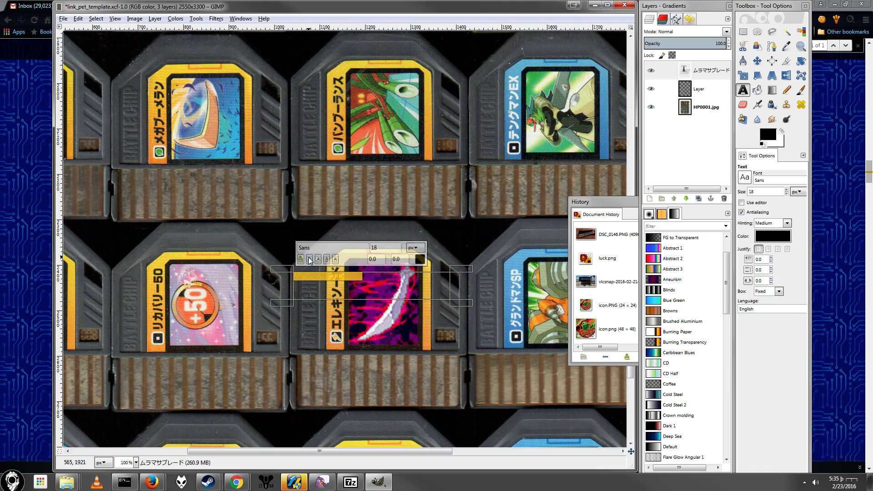
{"action": "left_click", "coordinate": [744, 178]}
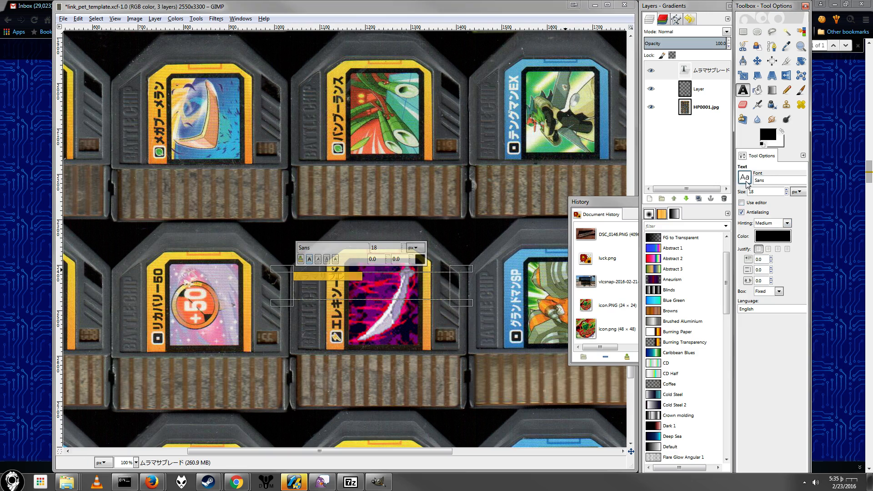
{"action": "left_click", "coordinate": [770, 203]}
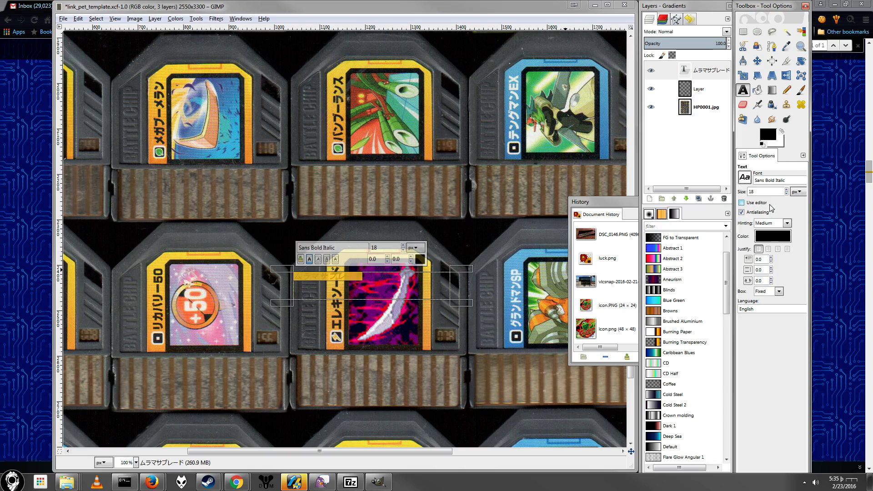
Step: Compare the new text with the chip's printed name and undo the text and its formatting
{"action": "scroll", "coordinate": [369, 286], "scroll_direction": "up", "scroll_amount": 2}
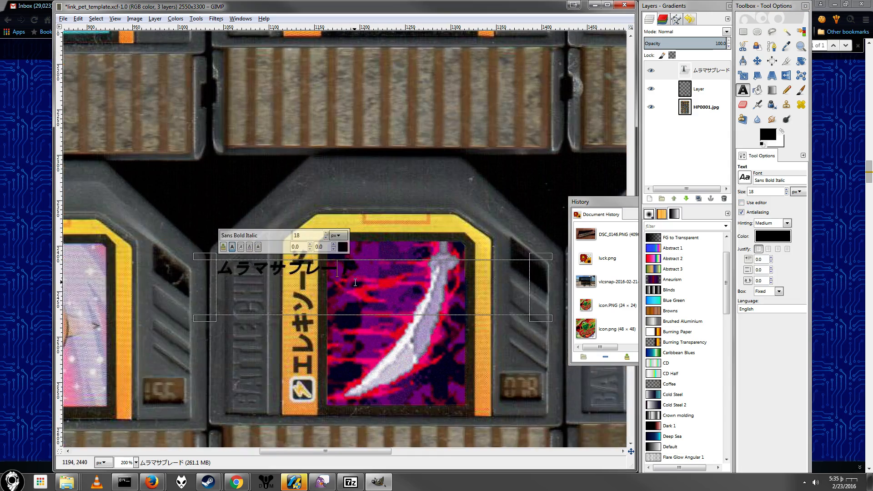
{"action": "scroll", "coordinate": [356, 282], "scroll_direction": "up", "scroll_amount": 5}
{"action": "scroll", "coordinate": [350, 280], "scroll_direction": "down", "scroll_amount": 2}
{"action": "scroll", "coordinate": [349, 321], "scroll_direction": "up", "scroll_amount": 2}
{"action": "scroll", "coordinate": [351, 308], "scroll_direction": "down", "scroll_amount": 5}
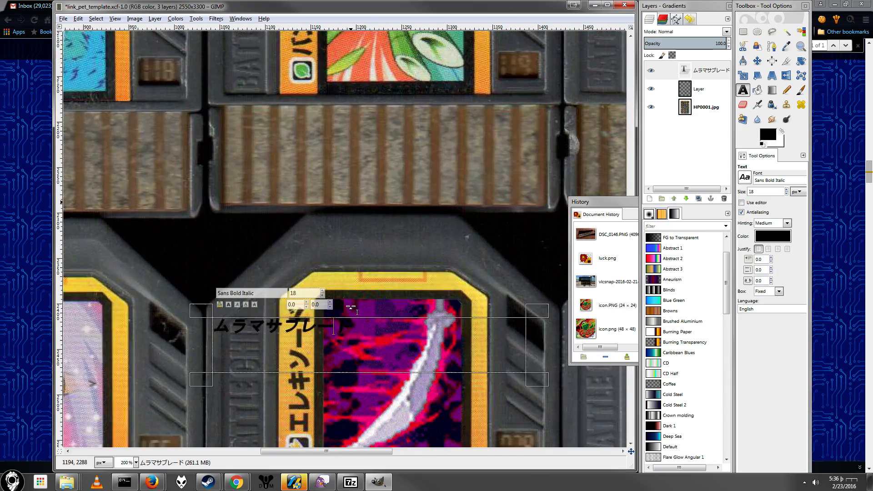
{"action": "key", "text": "ctrl+z"}
{"action": "key", "text": "ctrl+z"}
{"action": "key", "text": "ctrl+z"}
{"action": "key", "text": "ctrl+z"}
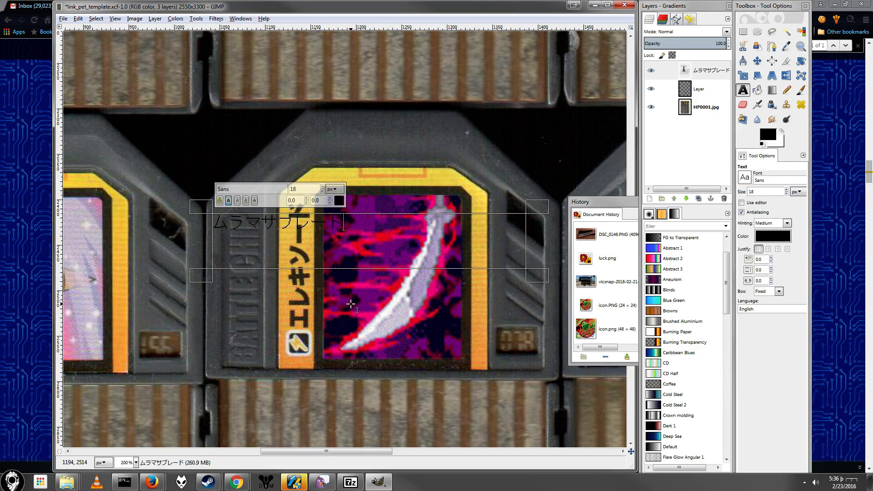
Step: Select a narrow yellow strip of about 10 × 142 px along the outer side of the chip's Japanese name
{"action": "left_click", "coordinate": [743, 32]}
{"action": "scroll", "coordinate": [321, 224], "scroll_direction": "up", "scroll_amount": 5}
{"action": "scroll", "coordinate": [318, 221], "scroll_direction": "down", "scroll_amount": 5}
{"action": "scroll", "coordinate": [319, 221], "scroll_direction": "up", "scroll_amount": 2}
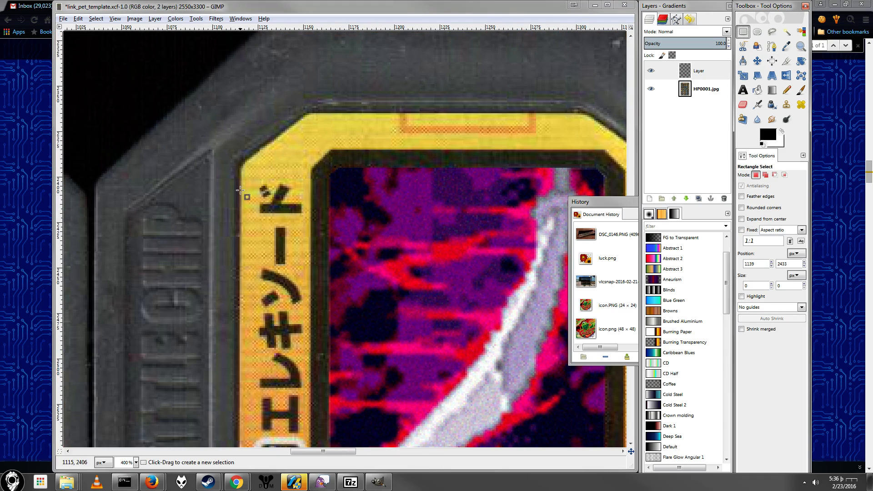
{"action": "left_click_drag", "start_coordinate": [243, 177], "coordinate": [263, 435]}
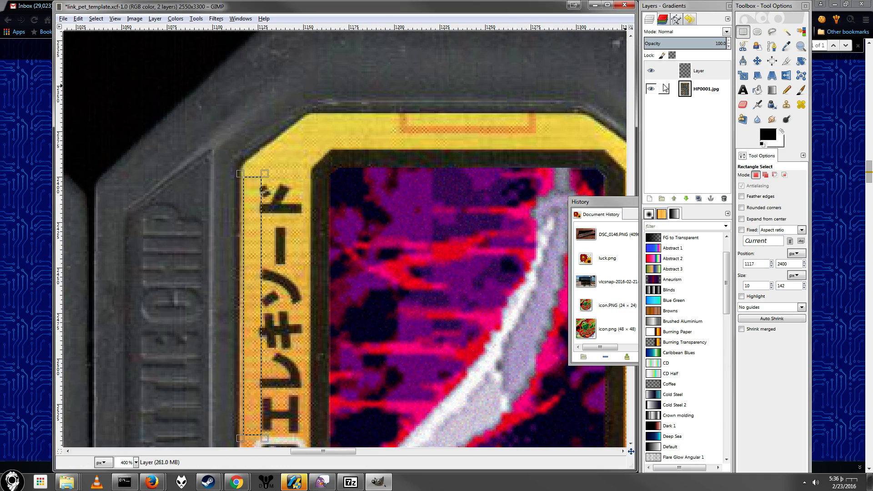
Step: Hide the Muramasa layer and make the HP0001.jpg layer active
{"action": "left_click", "coordinate": [651, 70]}
{"action": "left_click", "coordinate": [681, 90]}
{"action": "scroll", "coordinate": [262, 93], "scroll_direction": "down", "scroll_amount": 3}
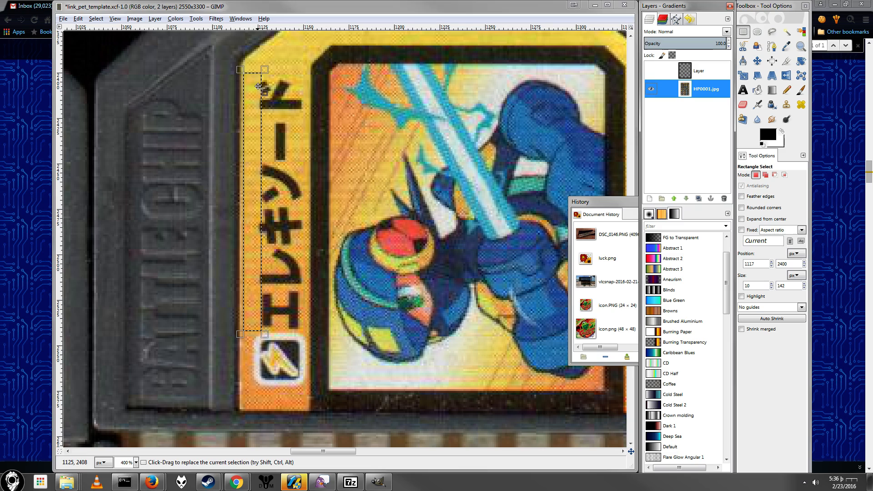
Step: Narrow the yellow strip selection to 9 px and cover the chip's printed Japanese name with side-by-side copies of it, anchoring the last one
{"action": "left_click_drag", "start_coordinate": [262, 93], "coordinate": [261, 94]}
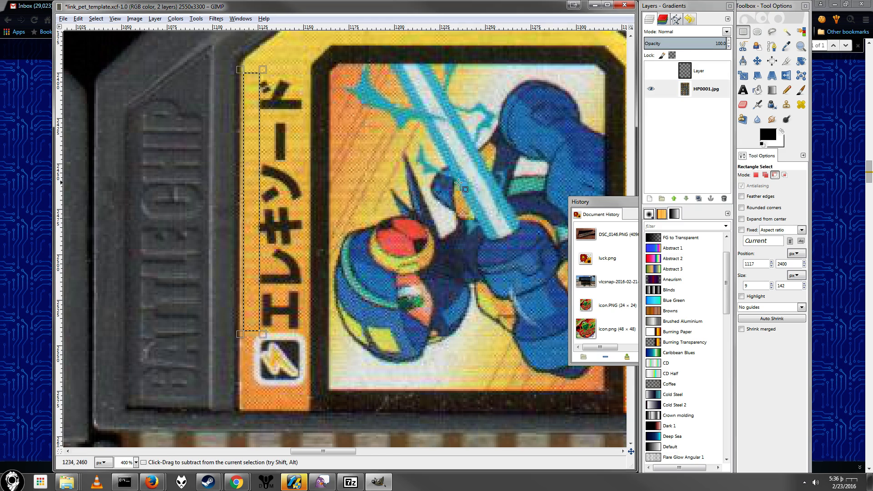
{"action": "key", "text": "ctrl+c"}
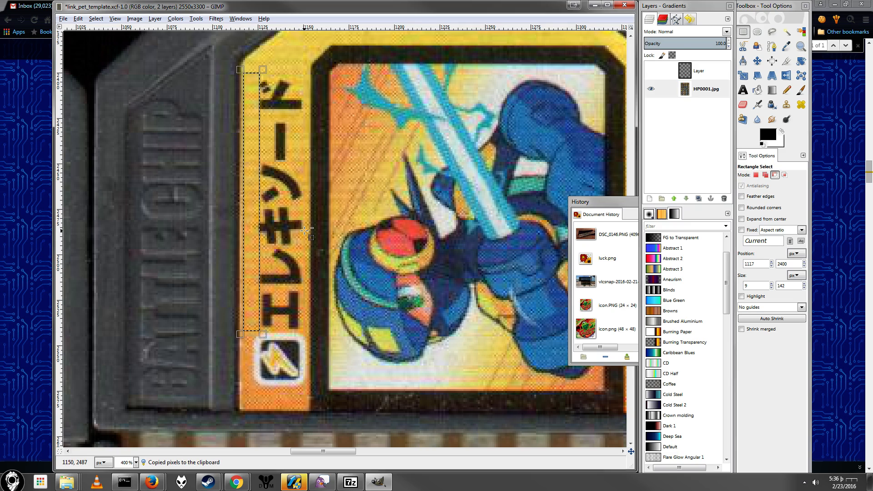
{"action": "key", "text": "ctrl+v"}
{"action": "left_click_drag", "start_coordinate": [256, 209], "coordinate": [289, 209]}
{"action": "key", "text": "ctrl+v"}
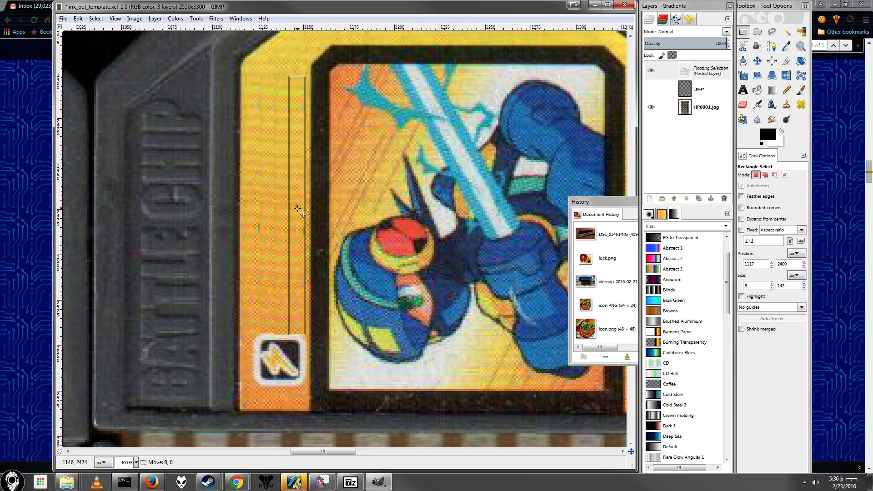
{"action": "left_click", "coordinate": [410, 230]}
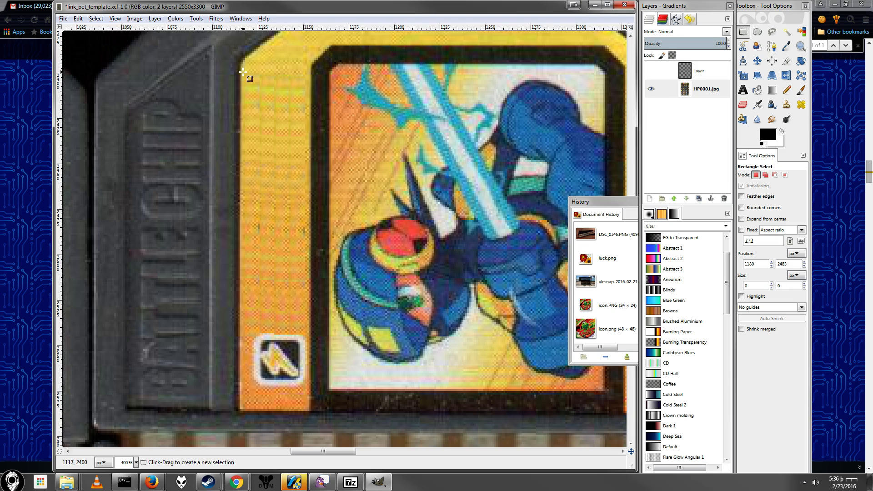
Step: Blur the patched area of about 35 × 143 px above the lightning icon, and drop the selection
{"action": "left_click_drag", "start_coordinate": [243, 72], "coordinate": [307, 330]}
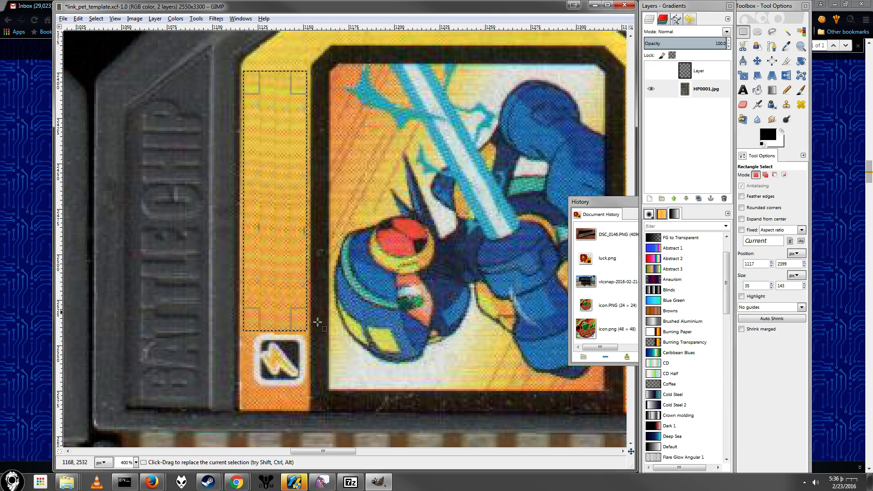
{"action": "left_click", "coordinate": [216, 19]}
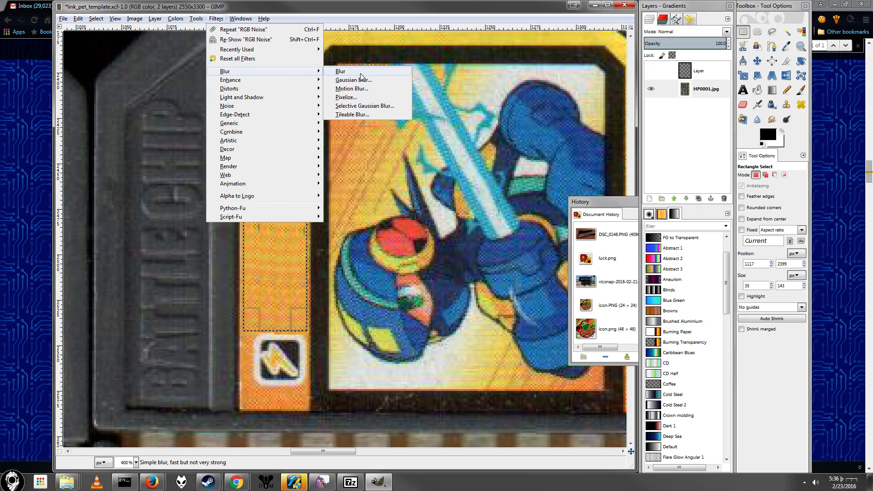
{"action": "left_click", "coordinate": [301, 68]}
{"action": "left_click", "coordinate": [289, 42]}
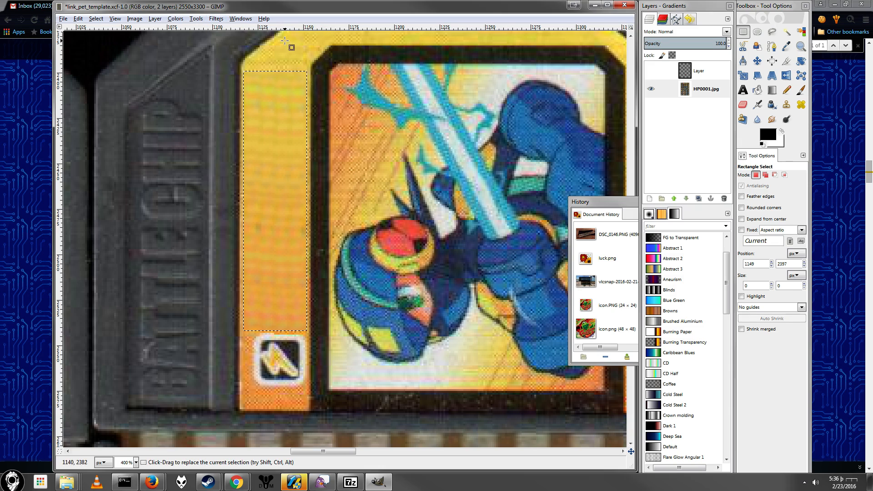
Step: Copy the black square attribute icon, about 24 × 25 px, from the ワイドブレード chip near the top of the sheet
{"action": "scroll", "coordinate": [389, 275], "scroll_direction": "down", "scroll_amount": 5}
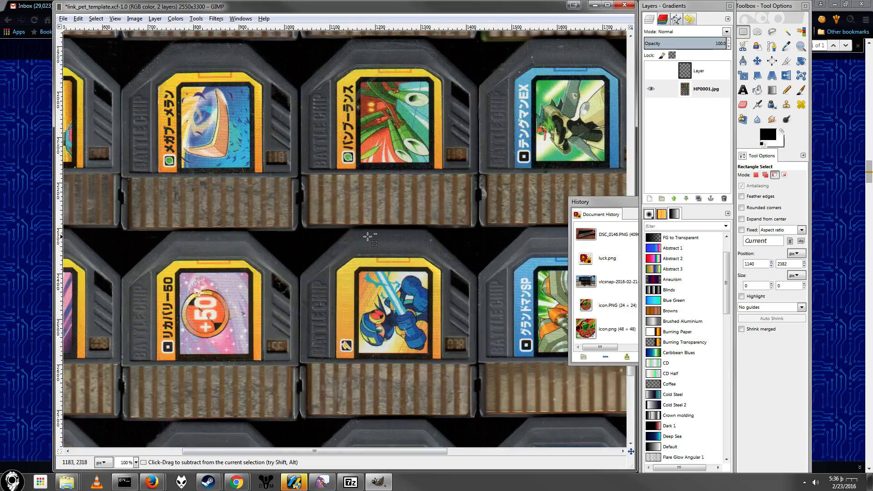
{"action": "scroll", "coordinate": [351, 240], "scroll_direction": "up", "scroll_amount": 10}
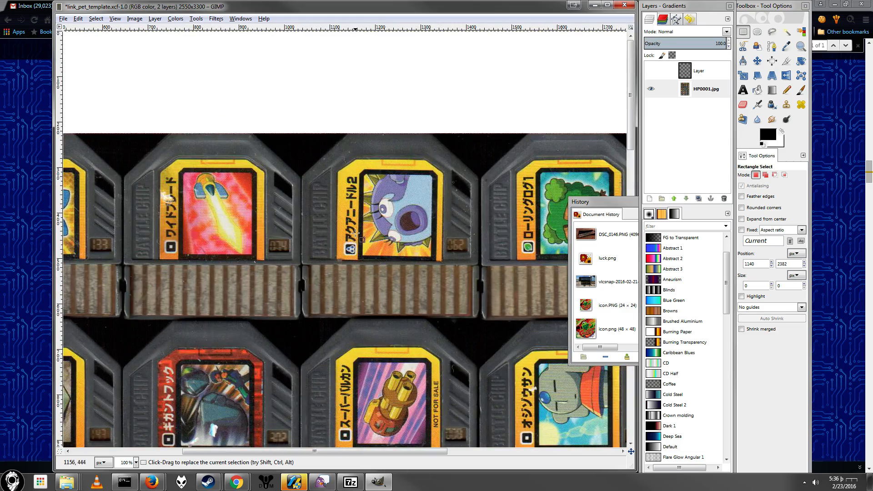
{"action": "scroll", "coordinate": [164, 160], "scroll_direction": "up", "scroll_amount": 5}
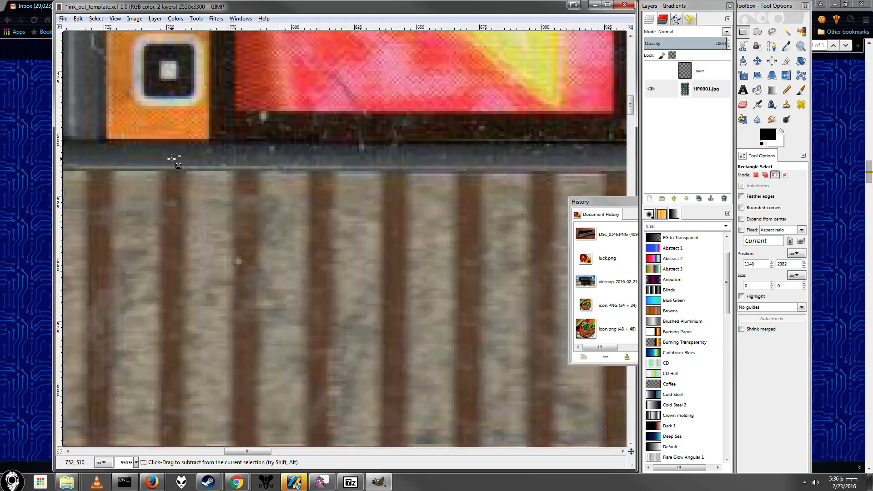
{"action": "left_click_drag", "start_coordinate": [149, 258], "coordinate": [199, 311]}
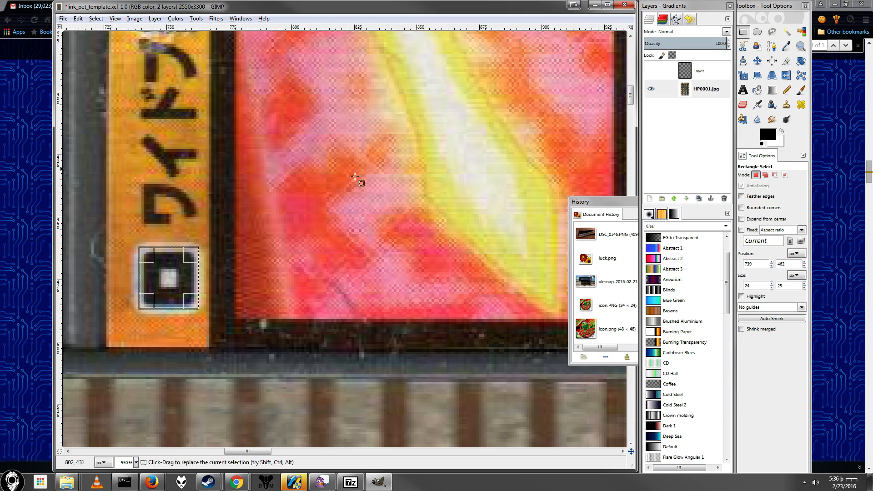
{"action": "key", "text": "ctrl"}
{"action": "key", "text": "ctrl+c"}
Step: Look over the other chips on the sheet and make the Muramasa artwork layer visible again
{"action": "scroll", "coordinate": [433, 208], "scroll_direction": "down", "scroll_amount": 6}
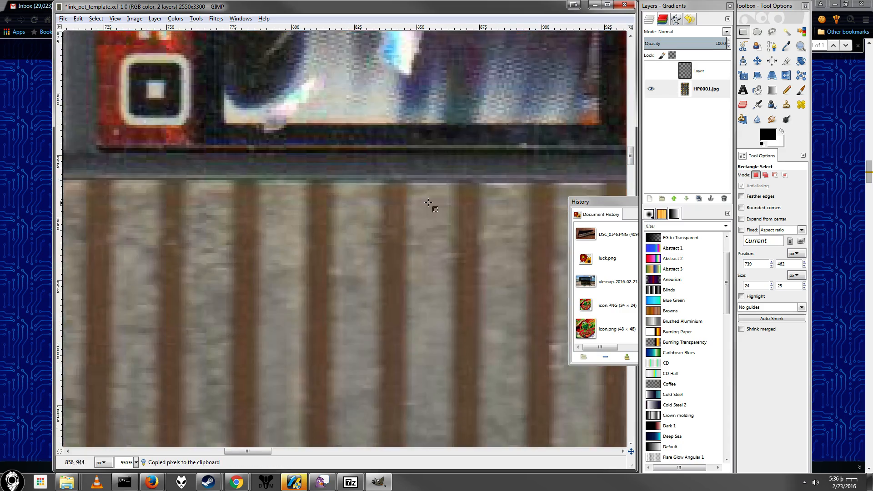
{"action": "scroll", "coordinate": [486, 241], "scroll_direction": "down", "scroll_amount": 2}
{"action": "scroll", "coordinate": [502, 257], "scroll_direction": "up", "scroll_amount": 3}
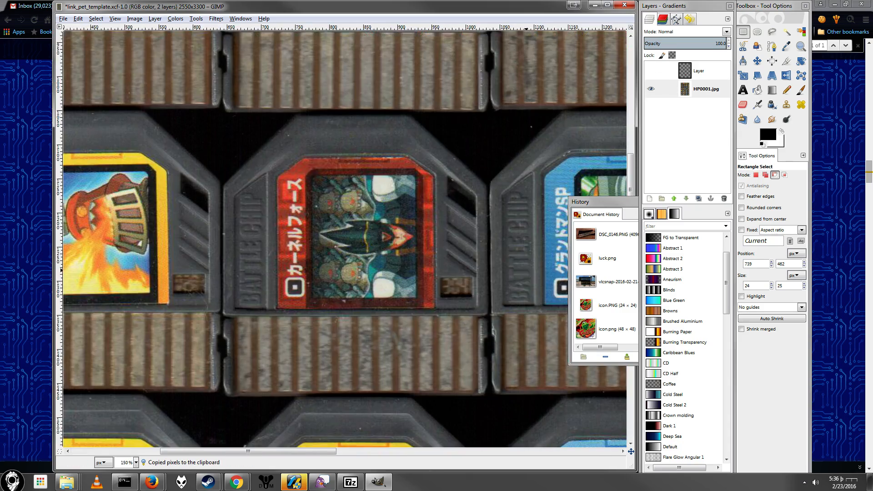
{"action": "scroll", "coordinate": [482, 391], "scroll_direction": "down", "scroll_amount": 6}
{"action": "scroll", "coordinate": [398, 304], "scroll_direction": "up", "scroll_amount": 3}
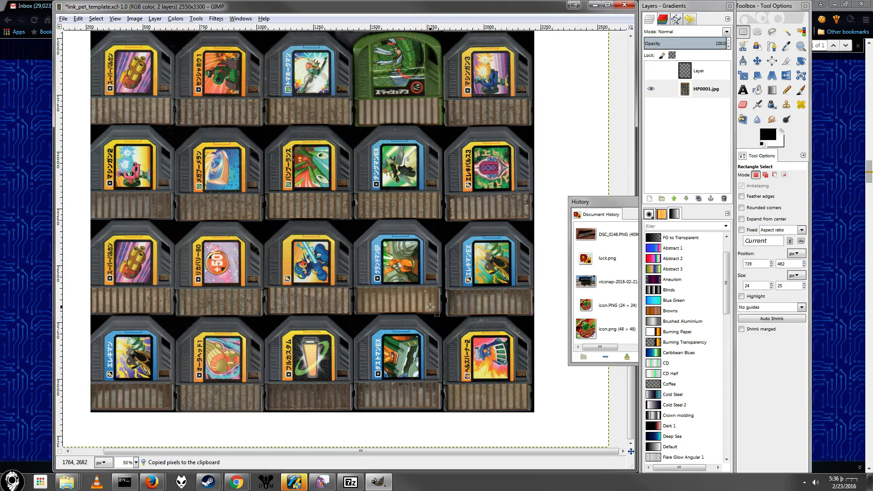
{"action": "scroll", "coordinate": [373, 264], "scroll_direction": "up", "scroll_amount": 6}
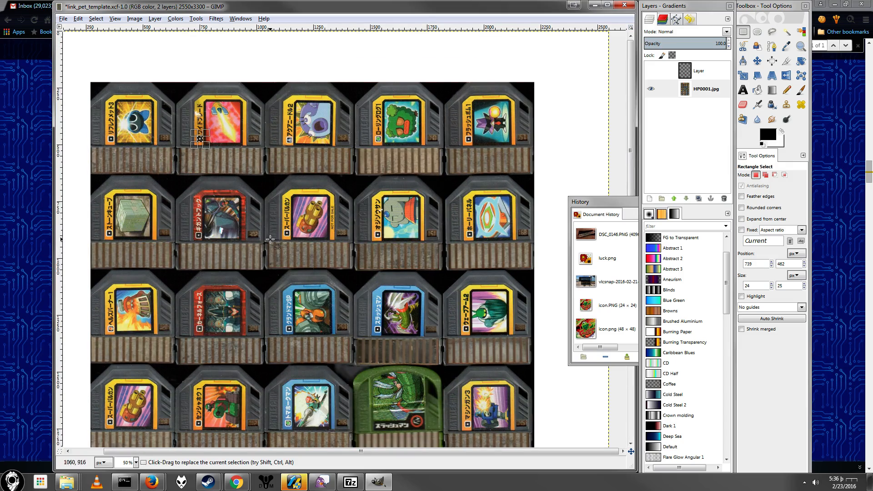
{"action": "scroll", "coordinate": [391, 273], "scroll_direction": "down", "scroll_amount": 3}
{"action": "scroll", "coordinate": [391, 274], "scroll_direction": "down", "scroll_amount": 3}
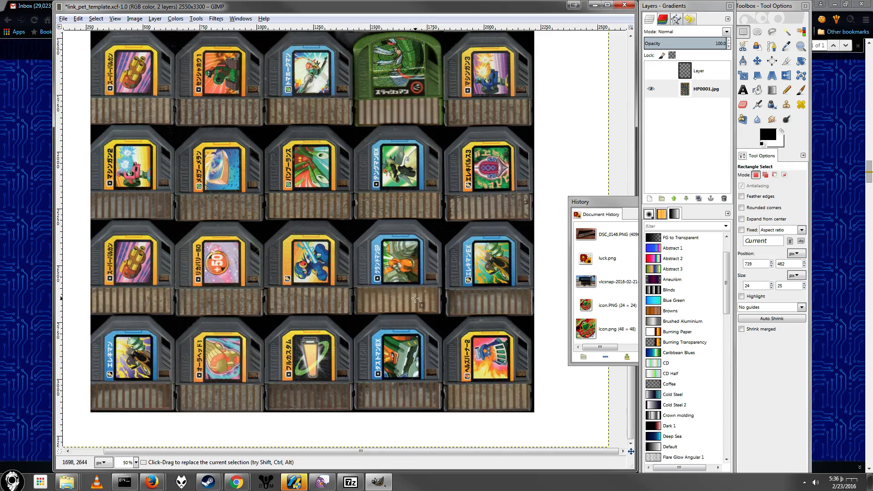
{"action": "left_click", "coordinate": [650, 71]}
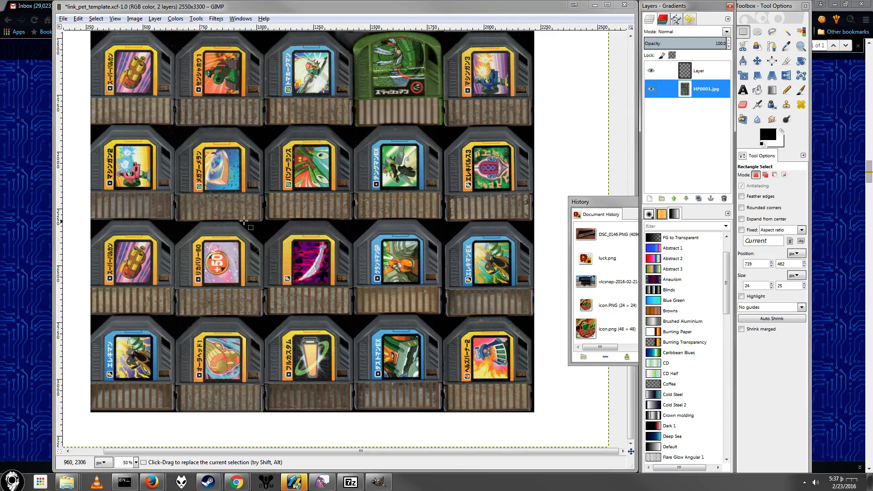
Step: Paste the copied square icon over the lightning icon on the Muramasa chip and anchor it
{"action": "key", "text": "1"}
{"action": "key", "text": "plus"}
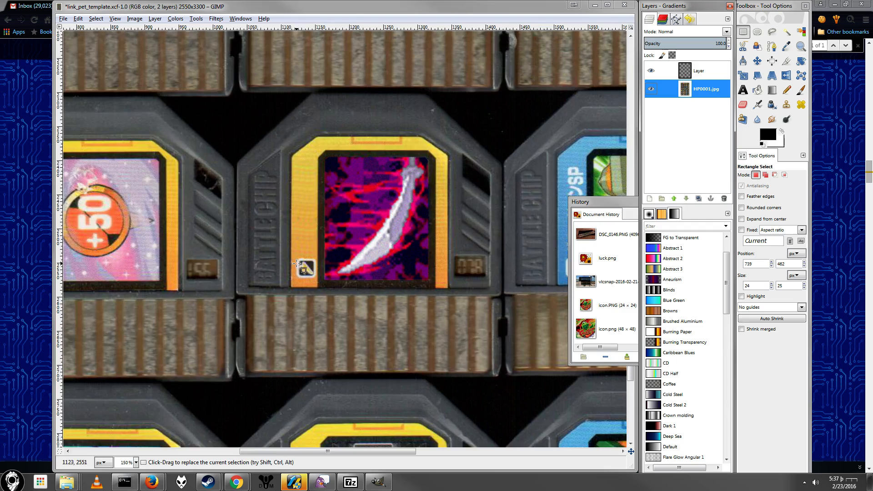
{"action": "key", "text": "plus"}
{"action": "key", "text": "plus"}
{"action": "key", "text": "plus"}
{"action": "key", "text": "plus"}
{"action": "left_click_drag", "start_coordinate": [292, 251], "coordinate": [346, 302]}
{"action": "key", "text": "ctrl+v"}
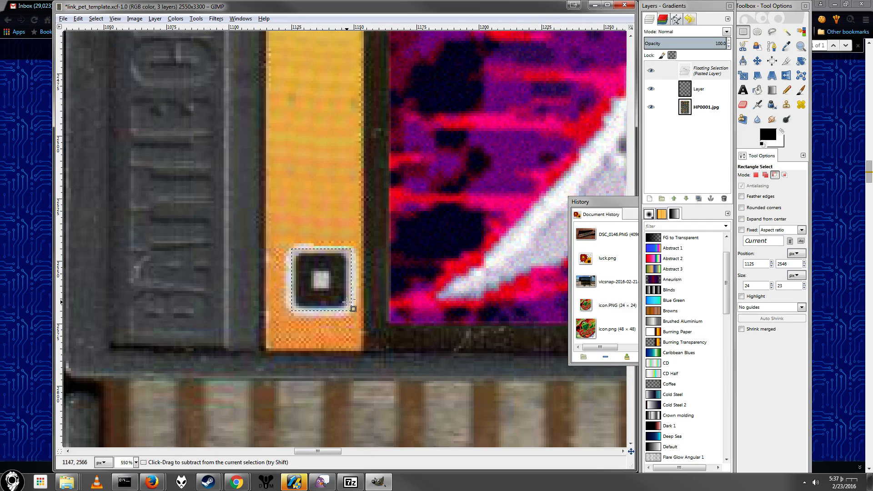
{"action": "left_click", "coordinate": [317, 214]}
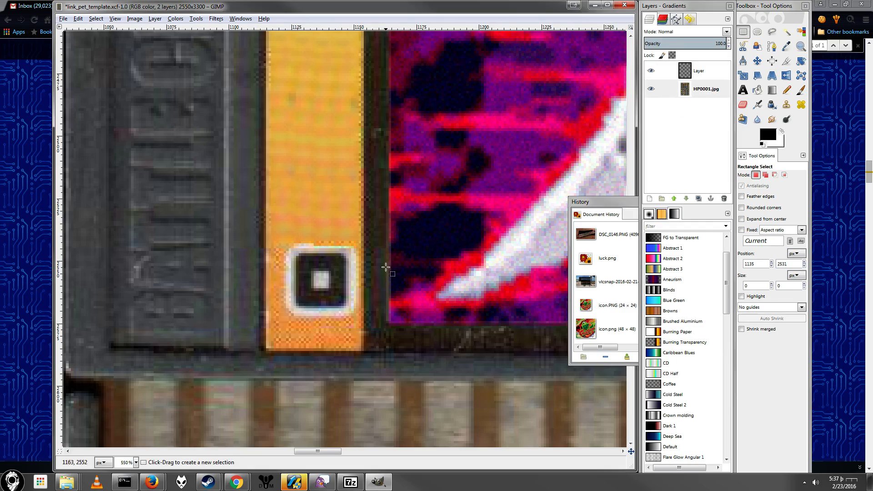
Step: Draw a text box of about 214 × 45 px across the middle of the Muramasa chip
{"action": "scroll", "coordinate": [414, 254], "scroll_direction": "down", "scroll_amount": 8}
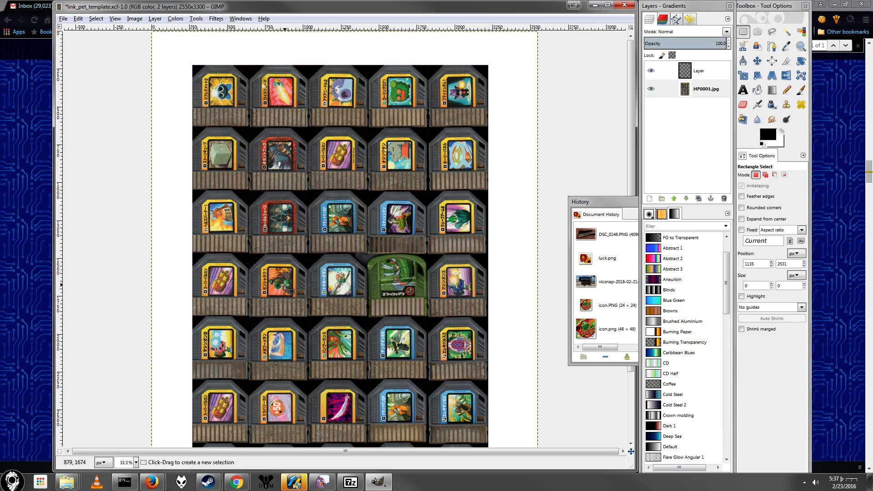
{"action": "scroll", "coordinate": [364, 300], "scroll_direction": "up", "scroll_amount": 3, "text": "ctrl"}
{"action": "scroll", "coordinate": [327, 281], "scroll_direction": "down", "scroll_amount": 6}
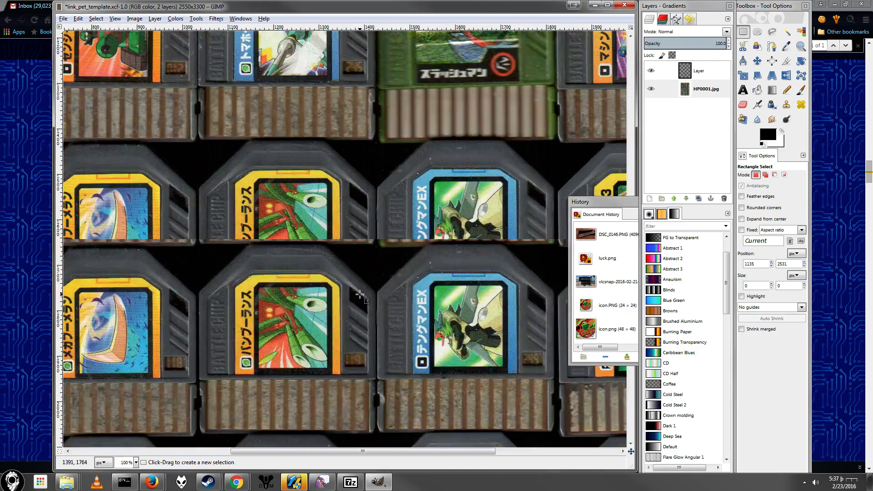
{"action": "scroll", "coordinate": [314, 275], "scroll_direction": "up", "scroll_amount": 2, "text": "ctrl"}
{"action": "scroll", "coordinate": [314, 276], "scroll_direction": "up", "scroll_amount": 3}
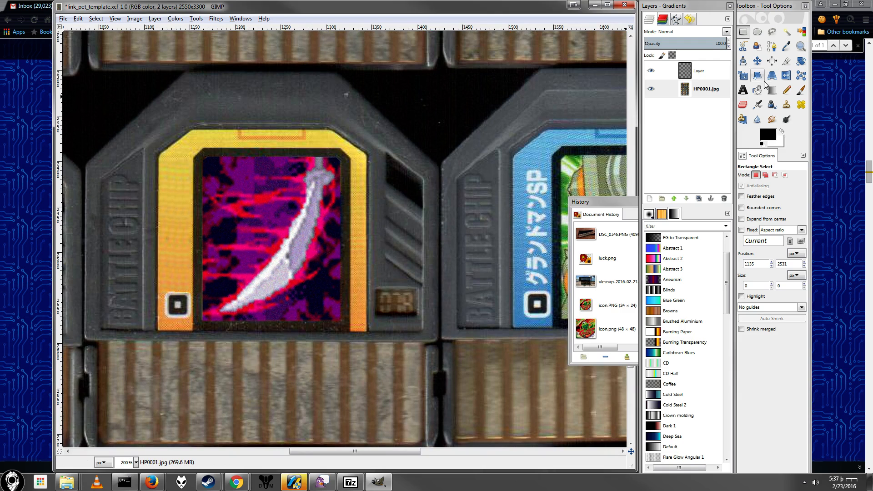
{"action": "left_click", "coordinate": [743, 91]}
{"action": "left_click_drag", "start_coordinate": [142, 223], "coordinate": [336, 263]}
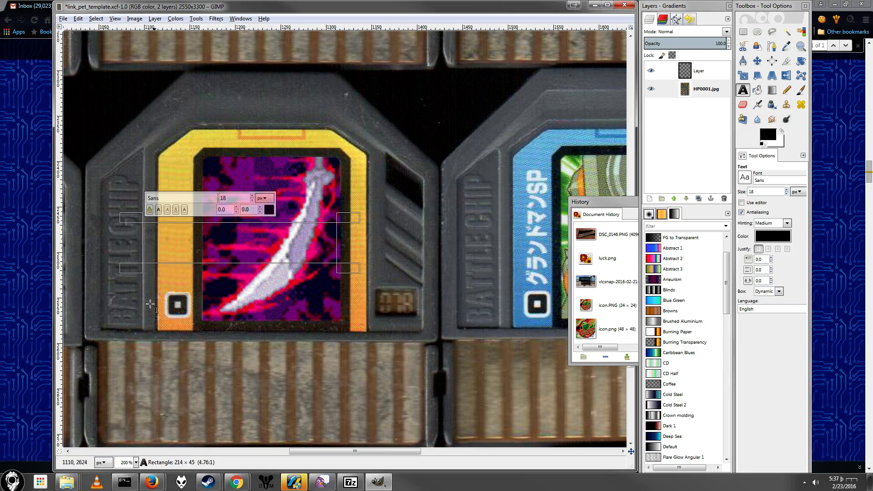
Step: Copy Muramasa's Japanese name, ムラマサブレード, from the Battle Network 6 chip list in Chrome and paste it into the GIMP text box
{"action": "left_click", "coordinate": [237, 482]}
{"action": "left_click", "coordinate": [198, 434]}
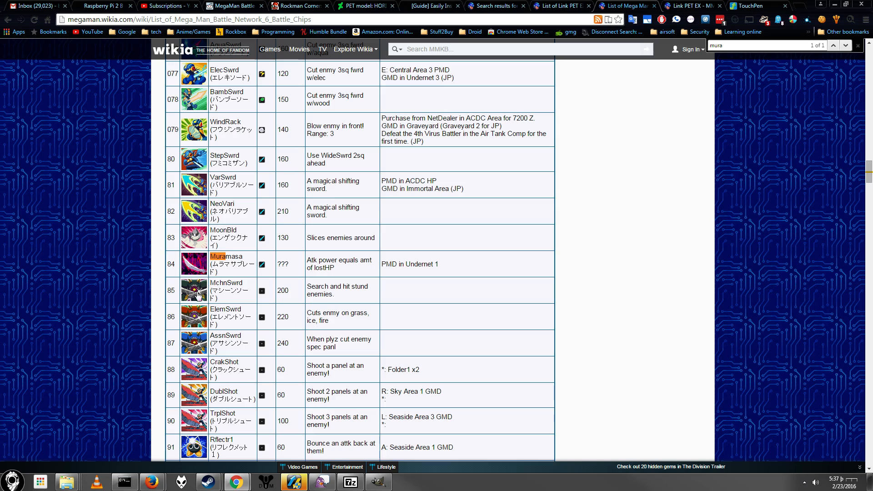
{"action": "left_click", "coordinate": [569, 3]}
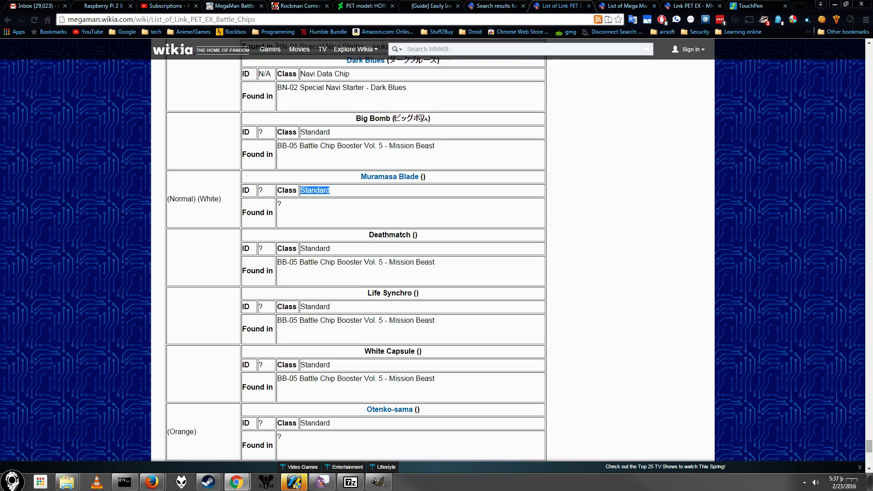
{"action": "left_click", "coordinate": [625, 7]}
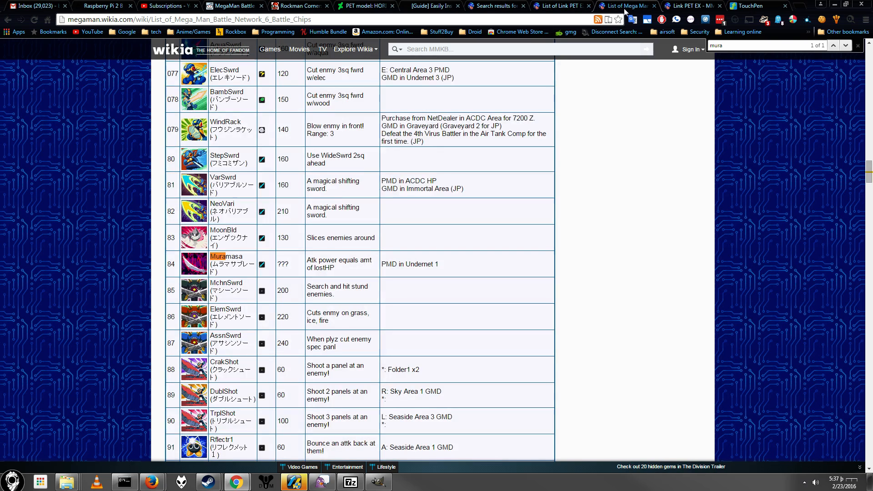
{"action": "left_click_drag", "start_coordinate": [212, 264], "coordinate": [215, 272]}
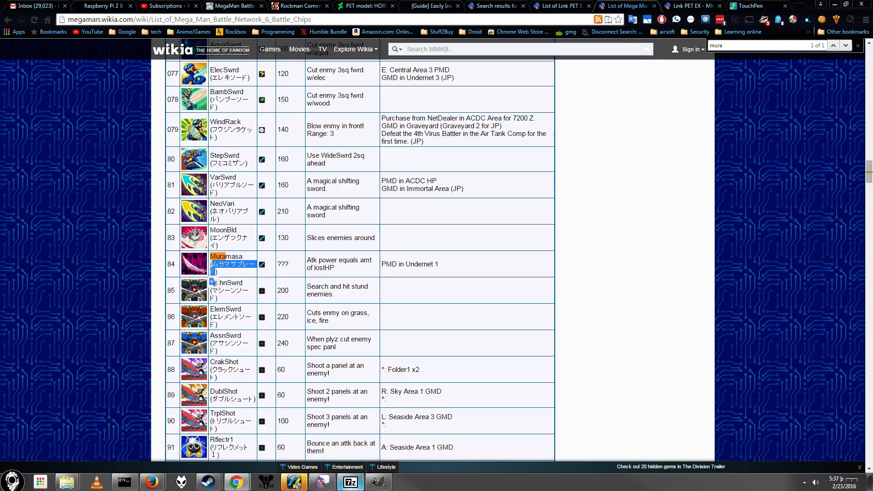
{"action": "left_click", "coordinate": [378, 482]}
{"action": "key", "text": "ctrl+v"}
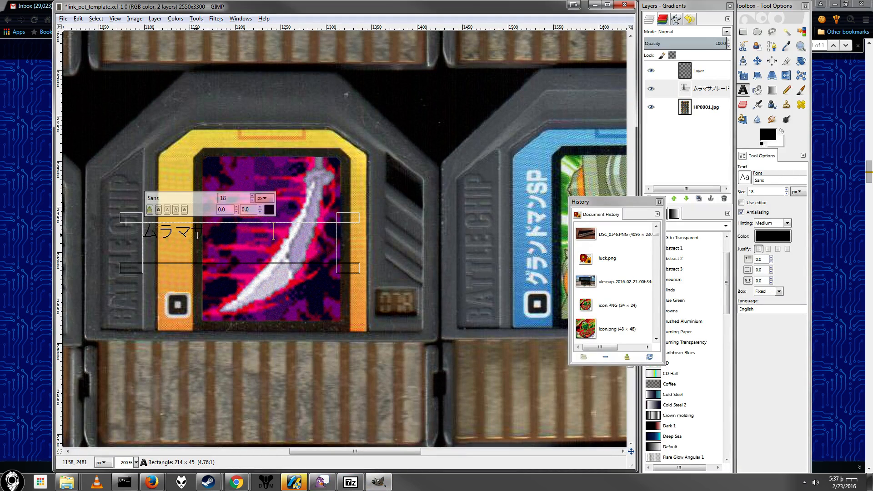
Step: Set the whole ムラマサブレード text to the Source Sans Pro Heavy font and select all of it again
{"action": "key", "text": "ctrl+a"}
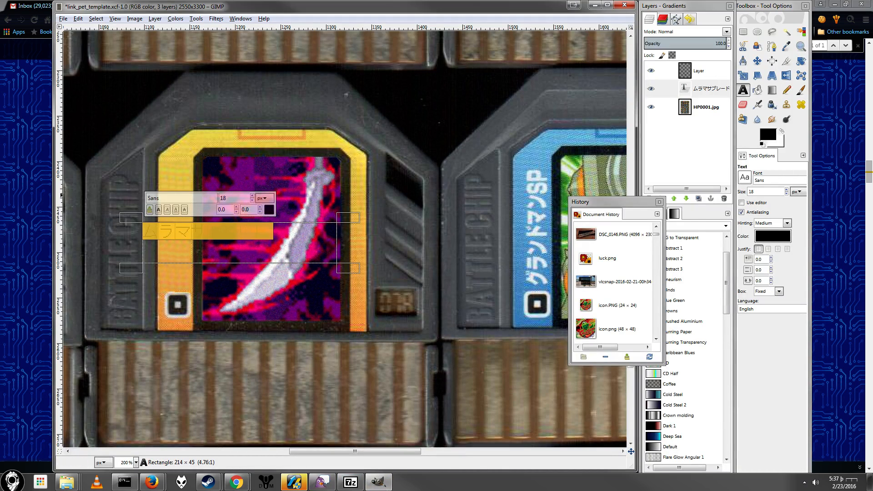
{"action": "left_click", "coordinate": [745, 181]}
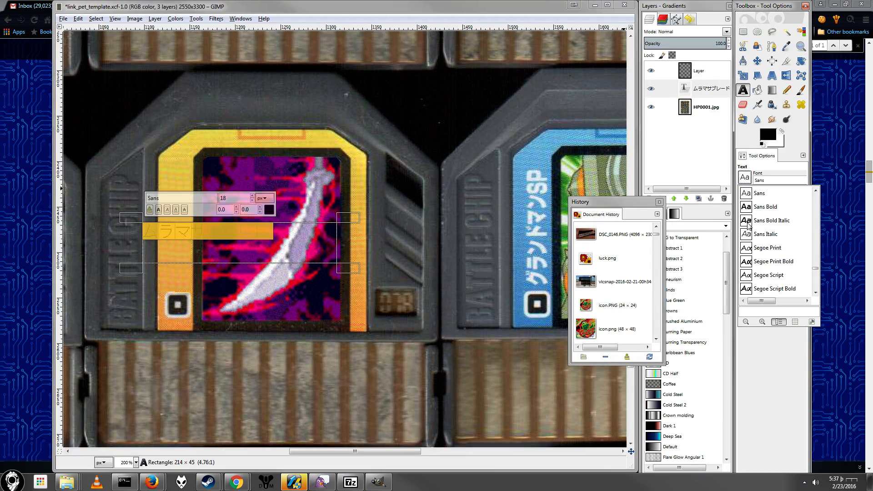
{"action": "scroll", "coordinate": [748, 226], "scroll_direction": "down", "scroll_amount": 10}
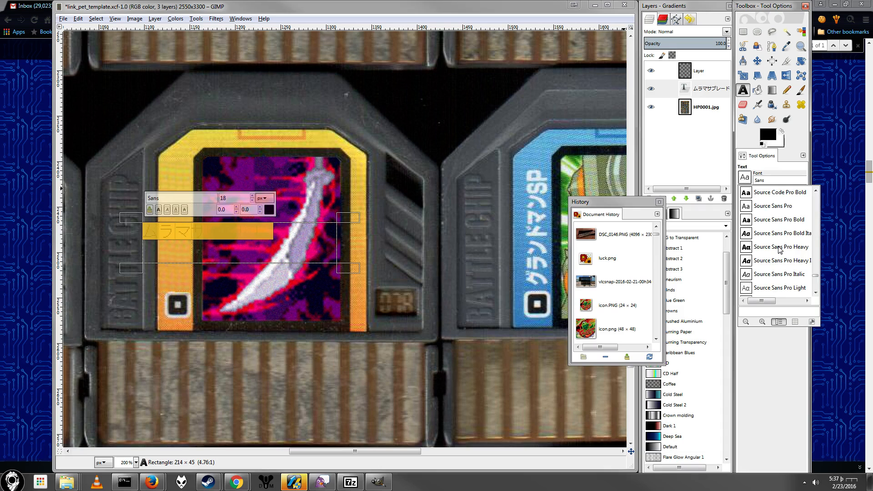
{"action": "left_click", "coordinate": [782, 248]}
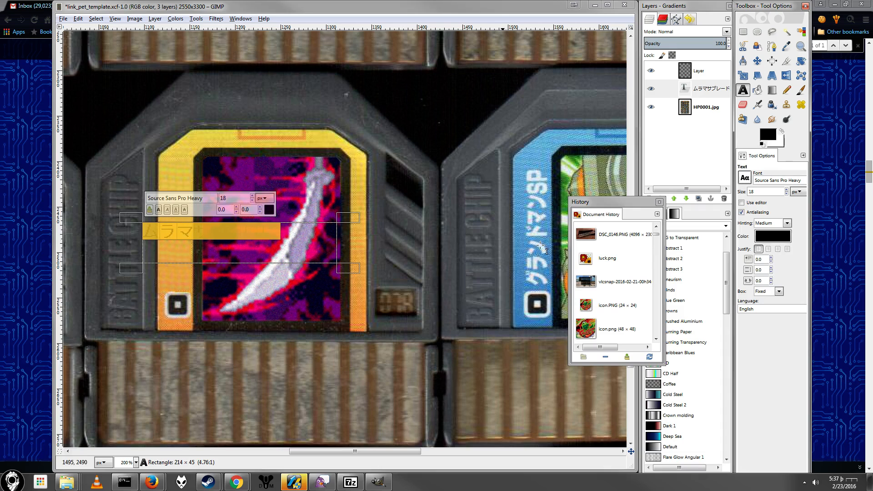
{"action": "left_click", "coordinate": [177, 243]}
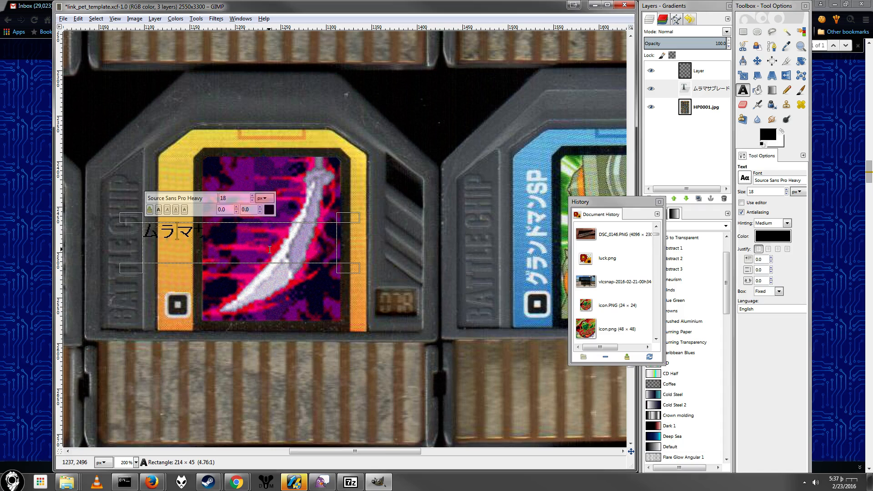
{"action": "key", "text": "ctrl+a"}
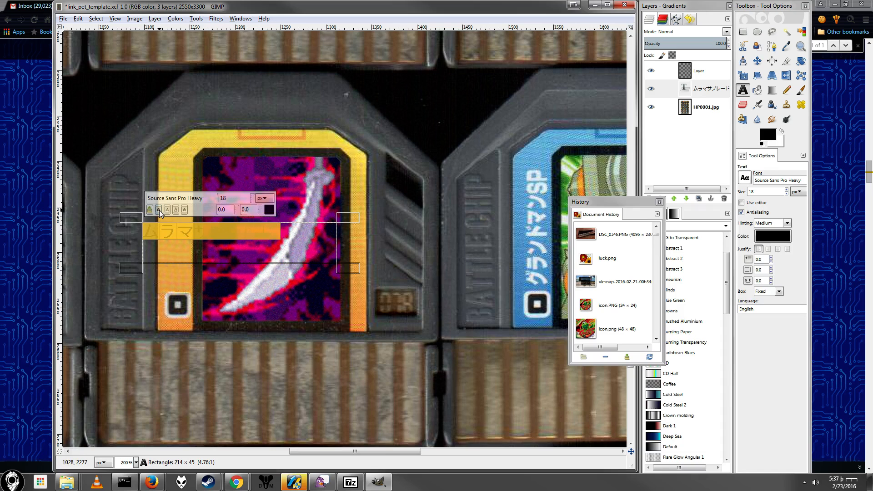
Step: Change the font of the selected ムラマサブレード text to Symbol
{"action": "left_click", "coordinate": [745, 178]}
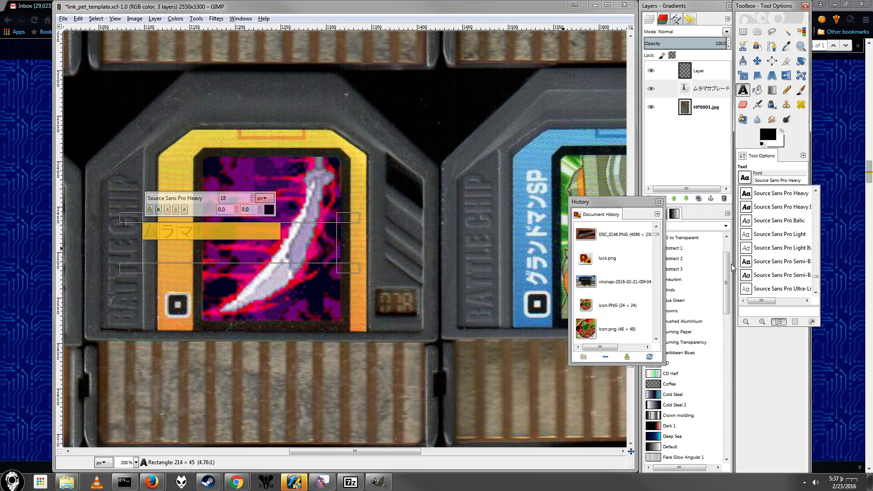
{"action": "scroll", "coordinate": [769, 265], "scroll_direction": "down", "scroll_amount": 1}
{"action": "scroll", "coordinate": [790, 272], "scroll_direction": "down", "scroll_amount": 1}
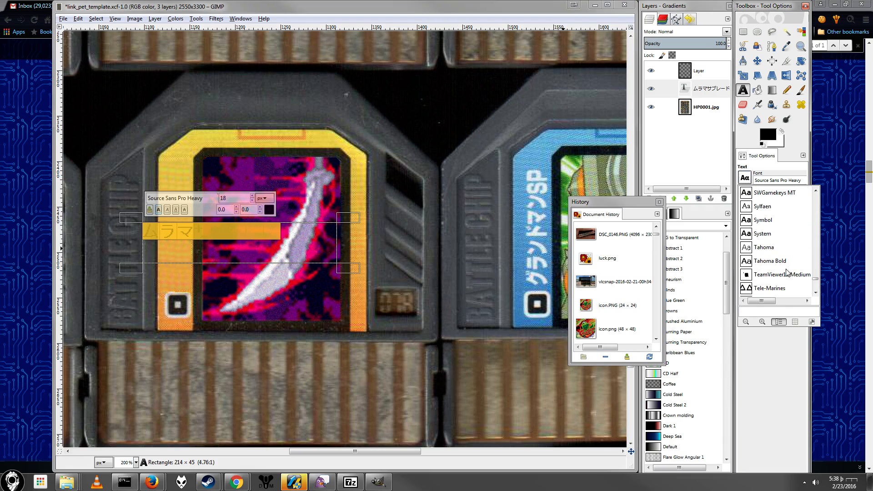
{"action": "left_click", "coordinate": [764, 220]}
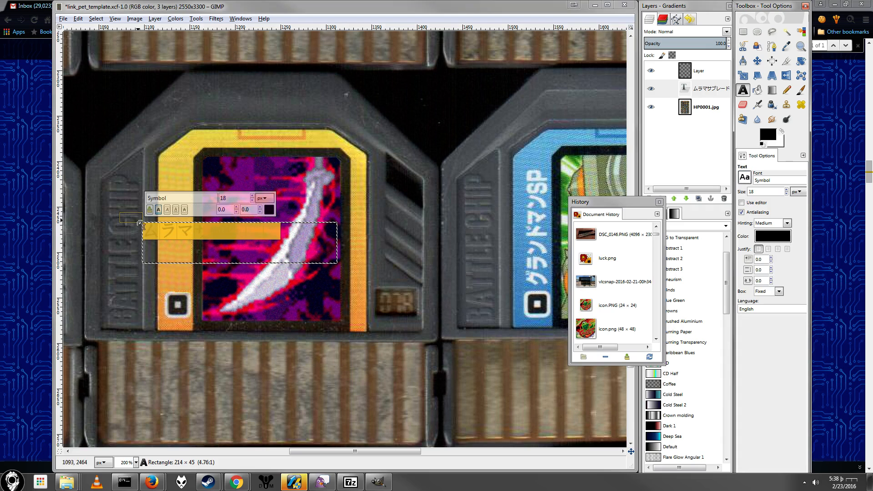
Step: Enlarge the text box to about 260 × 188 px and set the whole name's font size to 22 px
{"action": "left_click_drag", "start_coordinate": [132, 218], "coordinate": [89, 87]}
{"action": "left_click", "coordinate": [225, 123]}
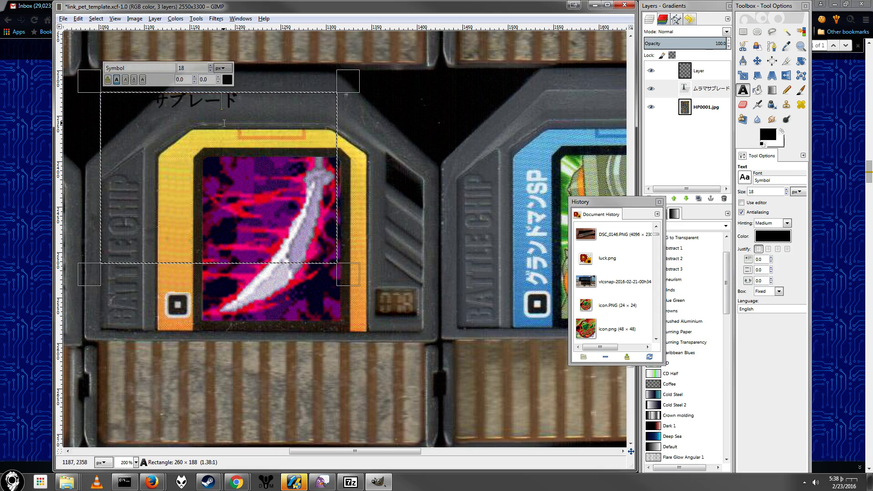
{"action": "left_click_drag", "start_coordinate": [263, 110], "coordinate": [93, 94]}
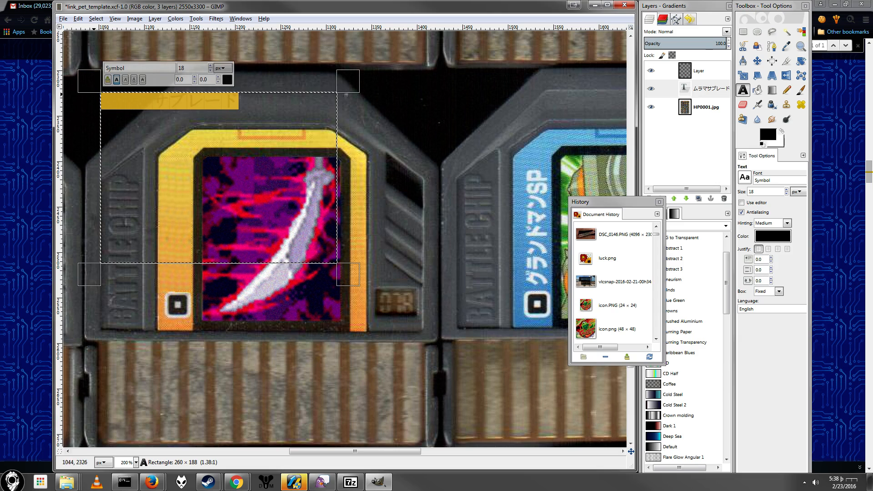
{"action": "left_click", "coordinate": [210, 66]}
{"action": "left_click", "coordinate": [211, 66]}
{"action": "left_click", "coordinate": [210, 65]}
{"action": "left_click", "coordinate": [211, 65]}
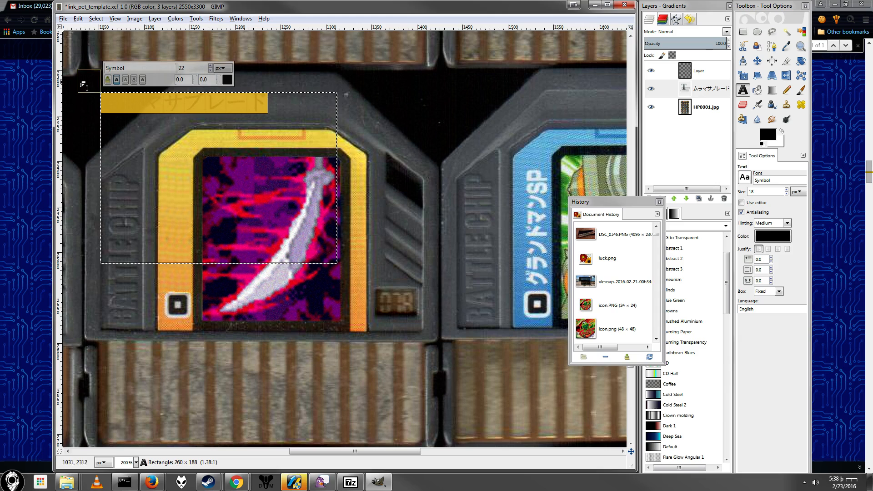
Step: Resize the name's text box to about 249 × 120 px so it starts at the upper part of the chip label
{"action": "left_click_drag", "start_coordinate": [83, 85], "coordinate": [126, 141]}
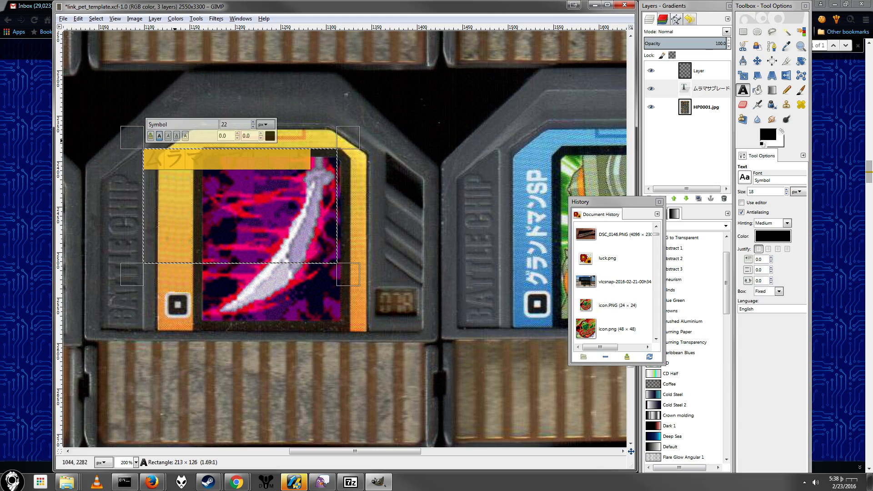
{"action": "left_click", "coordinate": [268, 160]}
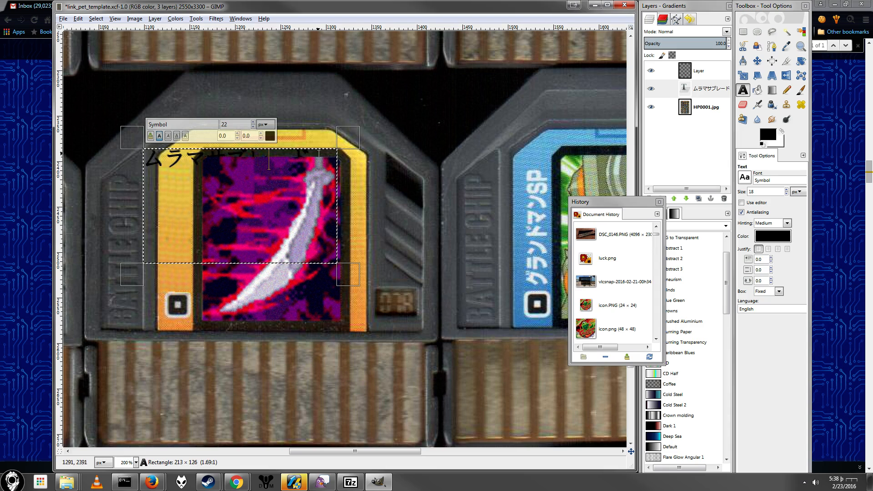
{"action": "left_click_drag", "start_coordinate": [351, 280], "coordinate": [383, 275]}
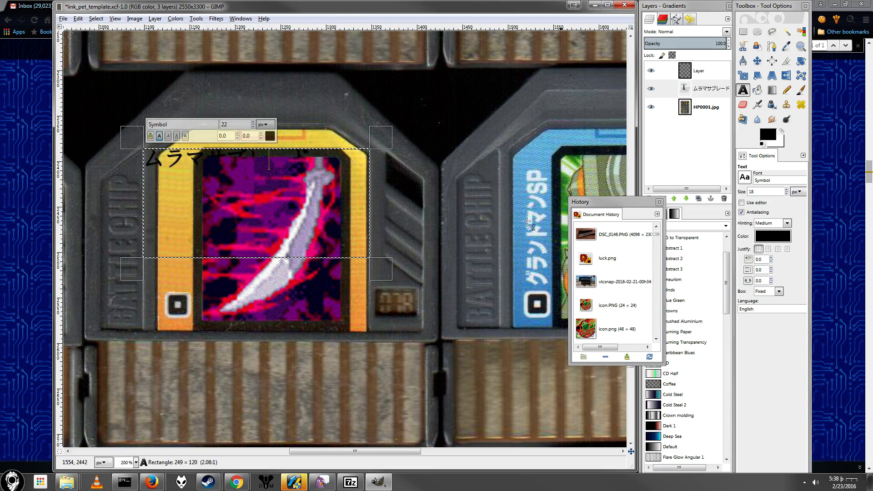
Step: Discard the text information of the ムラマサブレード layer and expand the layer to the image size
{"action": "right_click", "coordinate": [705, 91]}
{"action": "left_click", "coordinate": [754, 191]}
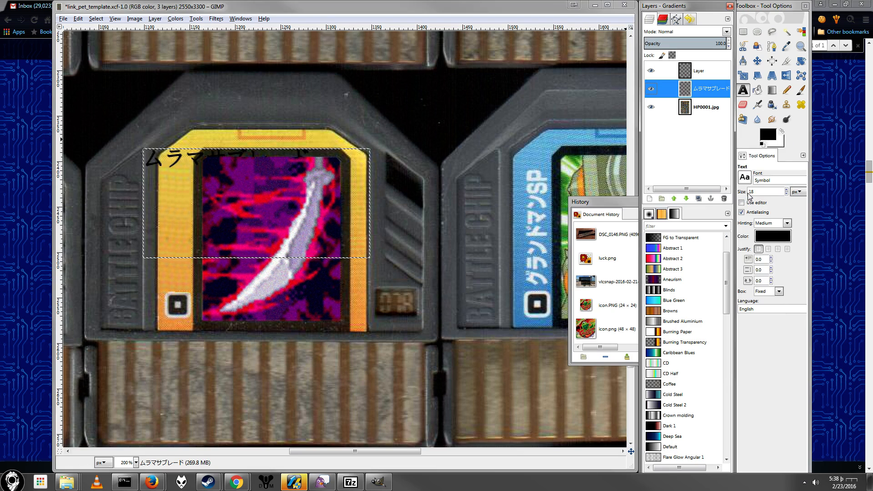
{"action": "right_click", "coordinate": [707, 90]}
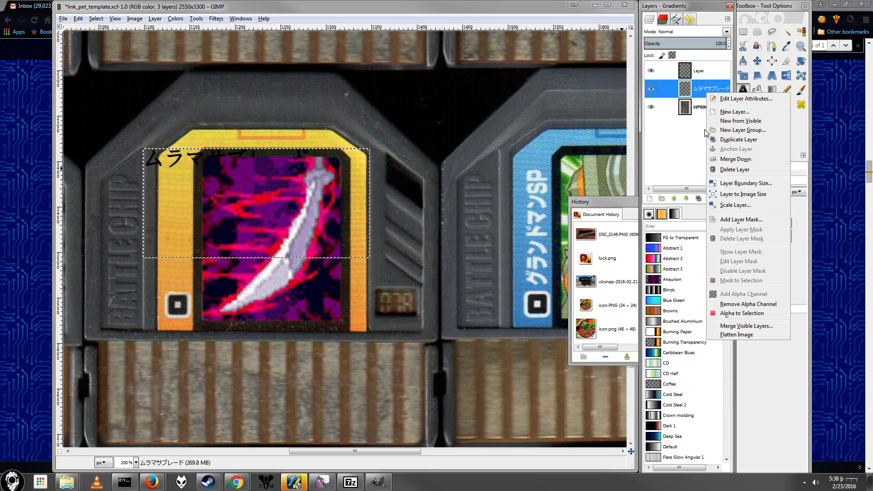
{"action": "left_click", "coordinate": [747, 195]}
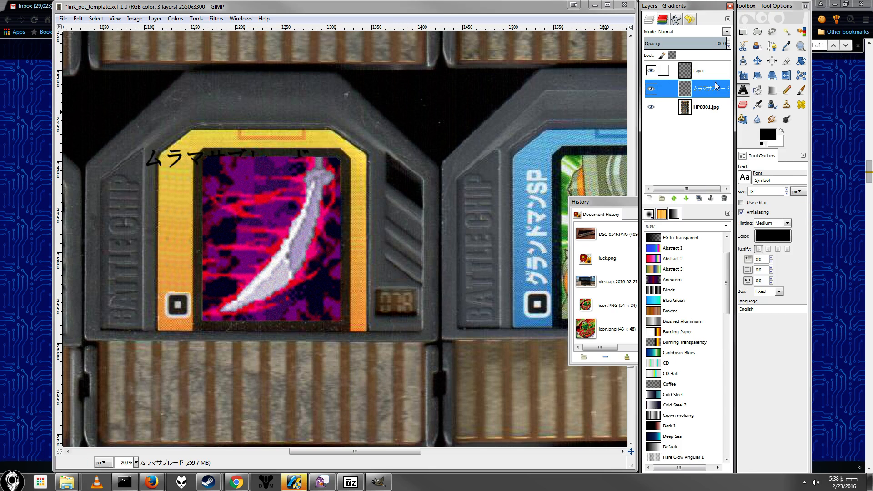
Step: Select an area of about 263 × 79 px around the Japanese name, cut it and paste it as a floating selection
{"action": "left_click", "coordinate": [747, 33]}
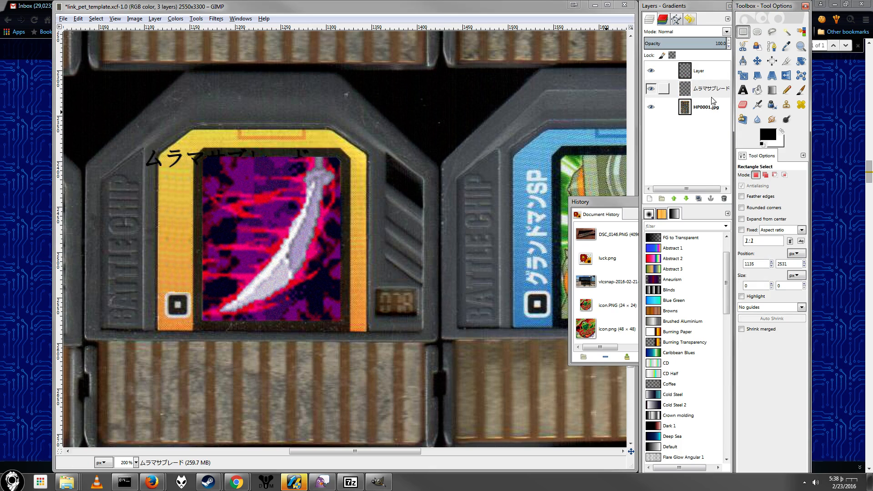
{"action": "left_click_drag", "start_coordinate": [127, 124], "coordinate": [364, 196]}
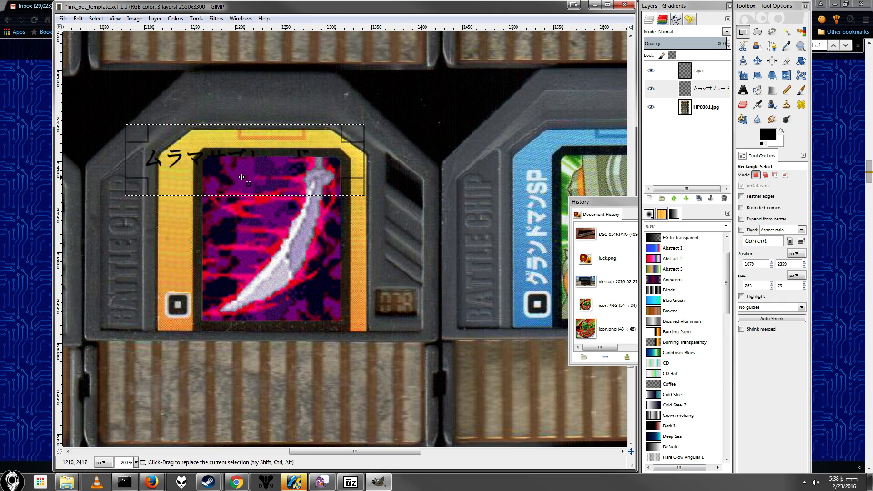
{"action": "key", "text": "ctrl+x"}
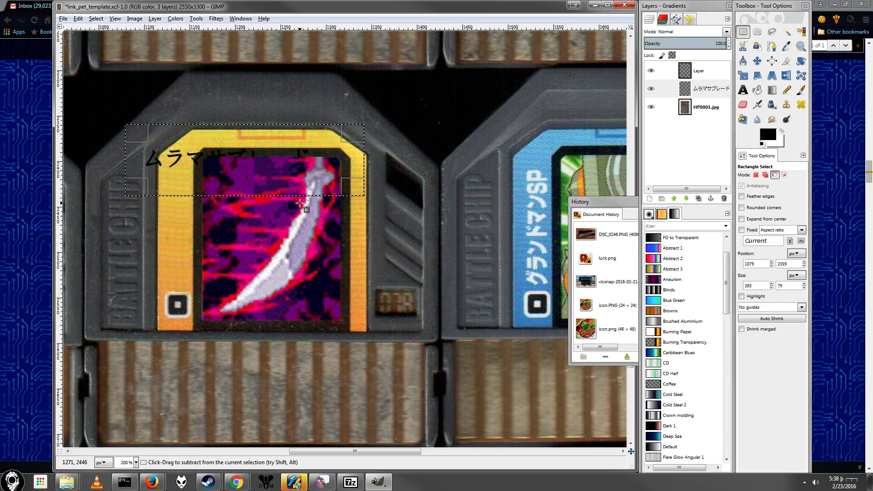
{"action": "key", "text": "ctrl+v"}
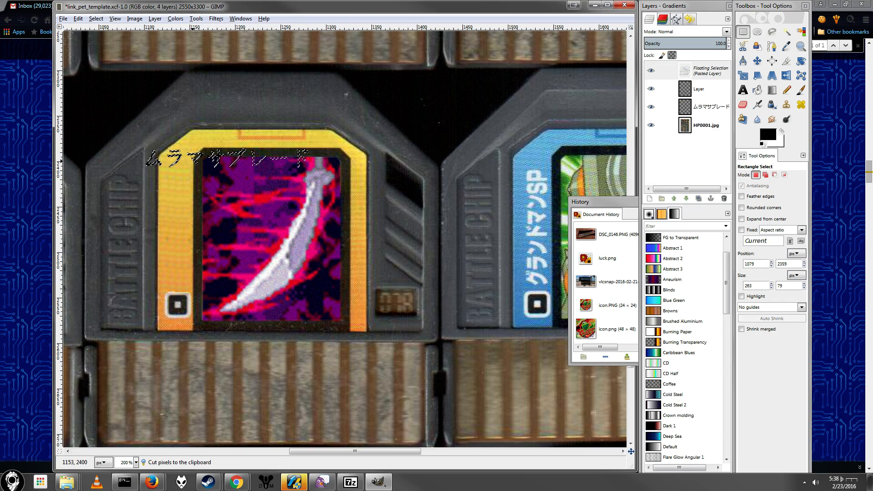
Step: Move the floating name down so its first character sits on the orange strip just above the square icon
{"action": "left_click_drag", "start_coordinate": [198, 160], "coordinate": [201, 186]}
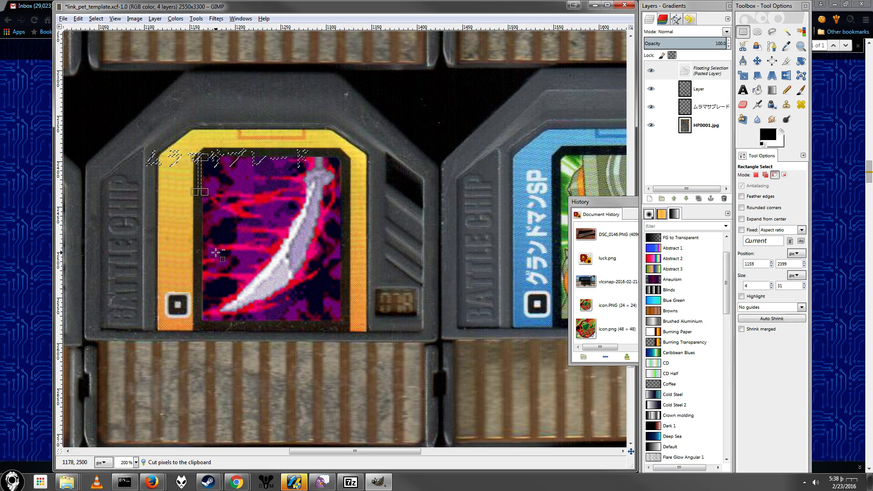
{"action": "key", "text": "ctrl+z"}
{"action": "scroll", "coordinate": [153, 154], "scroll_direction": "up", "scroll_amount": 2}
{"action": "scroll", "coordinate": [154, 154], "scroll_direction": "up", "scroll_amount": 1}
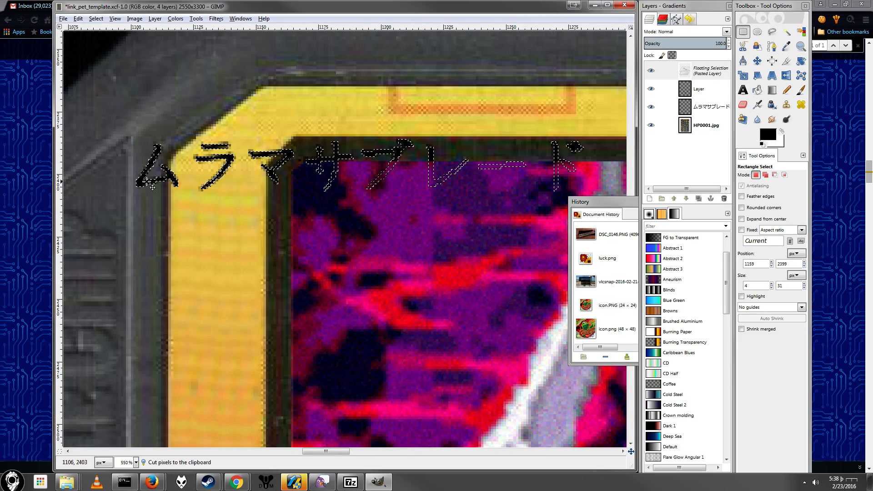
{"action": "left_click_drag", "start_coordinate": [148, 191], "coordinate": [208, 348]}
{"action": "scroll", "coordinate": [208, 348], "scroll_direction": "down", "scroll_amount": 3}
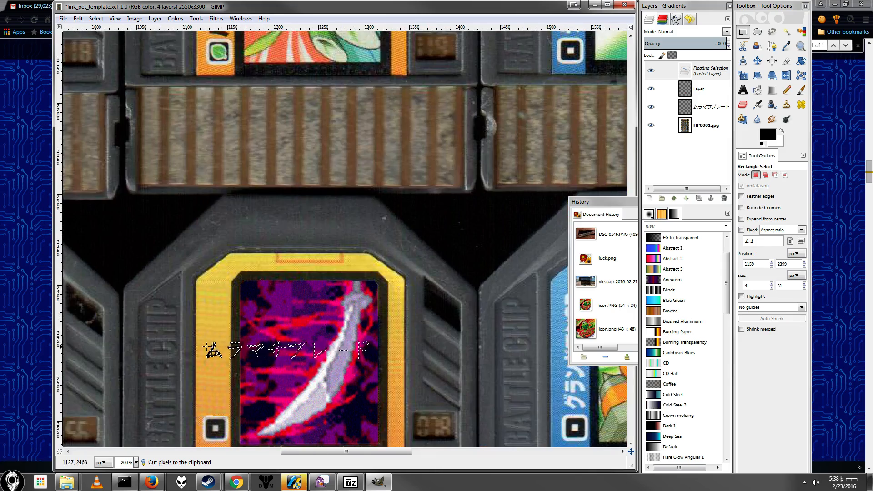
{"action": "scroll", "coordinate": [278, 325], "scroll_direction": "up", "scroll_amount": 5}
{"action": "scroll", "coordinate": [276, 325], "scroll_direction": "down", "scroll_amount": 4}
{"action": "scroll", "coordinate": [240, 302], "scroll_direction": "up", "scroll_amount": 3}
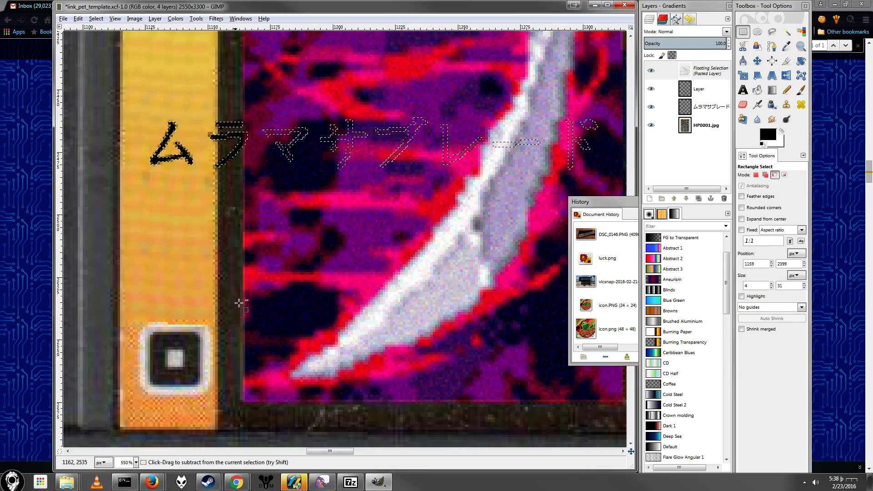
{"action": "left_click_drag", "start_coordinate": [155, 159], "coordinate": [191, 306]}
Step: Rotate the floating name by -90° around a pivot at the lower left of its first character
{"action": "key", "text": "shift+r"}
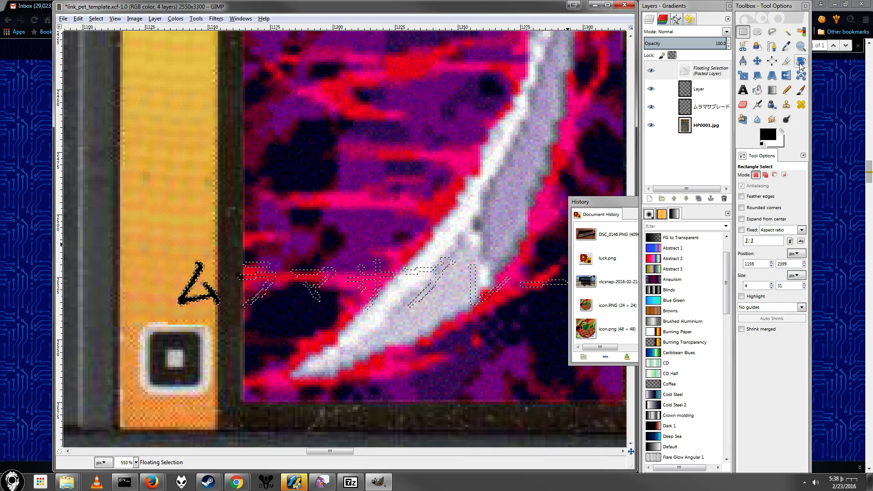
{"action": "left_click", "coordinate": [193, 293]}
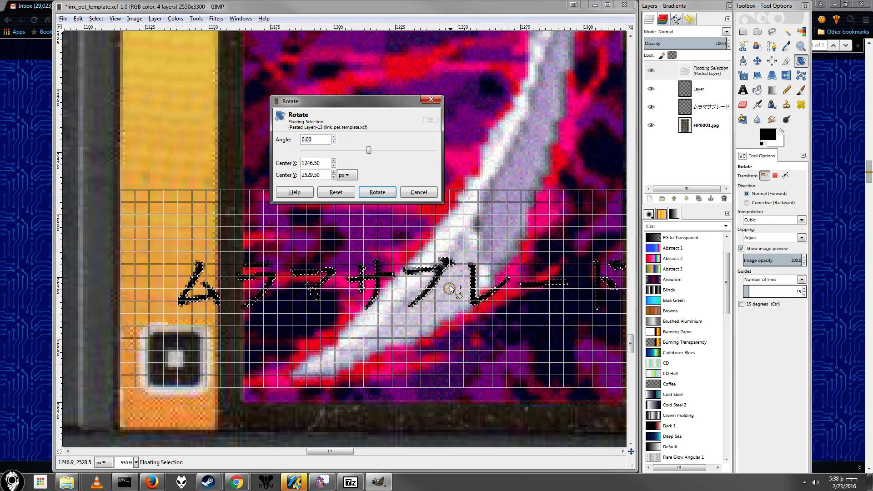
{"action": "left_click_drag", "start_coordinate": [450, 289], "coordinate": [176, 298]}
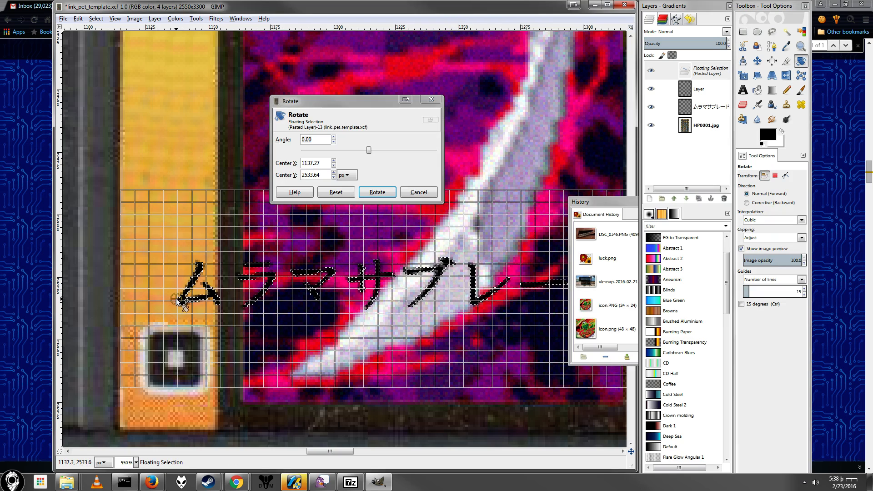
{"action": "left_click_drag", "start_coordinate": [323, 140], "coordinate": [232, 132]}
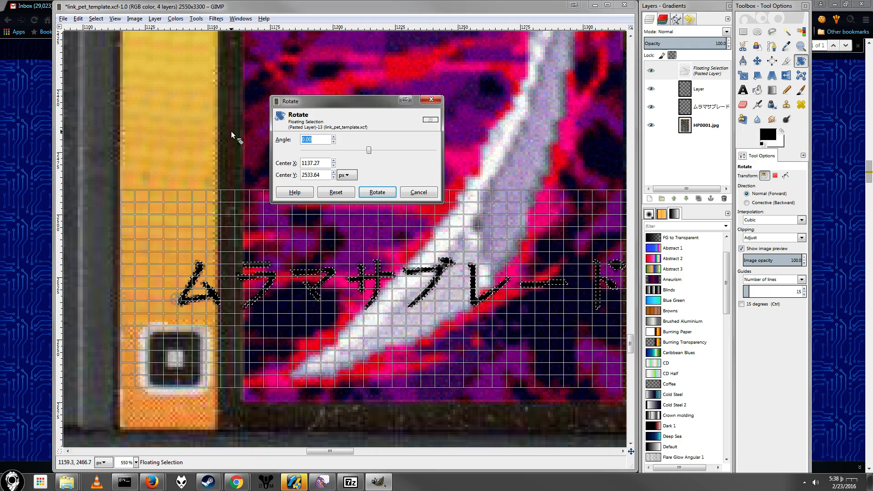
{"action": "type", "text": "-90"}
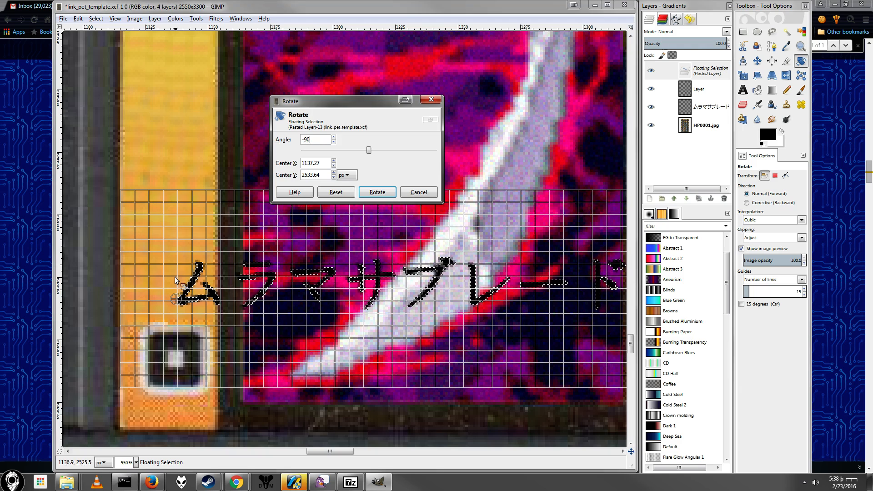
{"action": "left_click", "coordinate": [377, 193]}
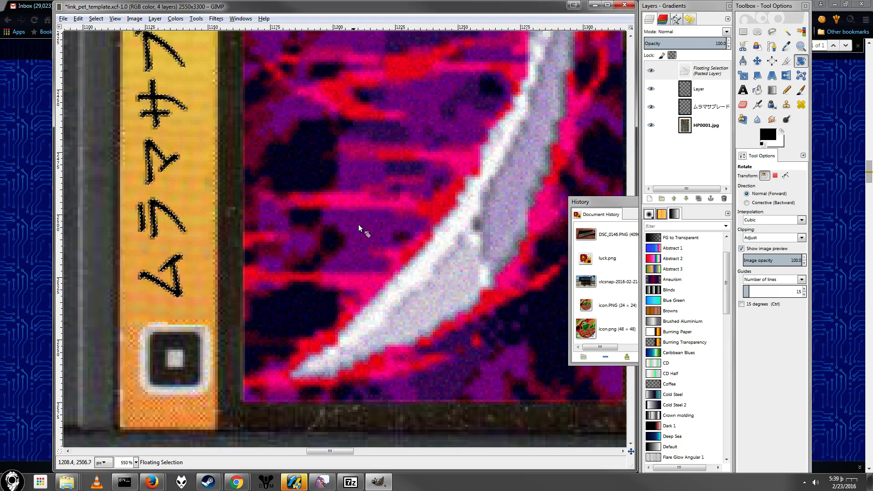
Step: Rotate the vertical name slightly clockwise around its first character to straighten it along the strip
{"action": "scroll", "coordinate": [327, 219], "scroll_direction": "up", "scroll_amount": 5}
{"action": "scroll", "coordinate": [160, 247], "scroll_direction": "down", "scroll_amount": 5}
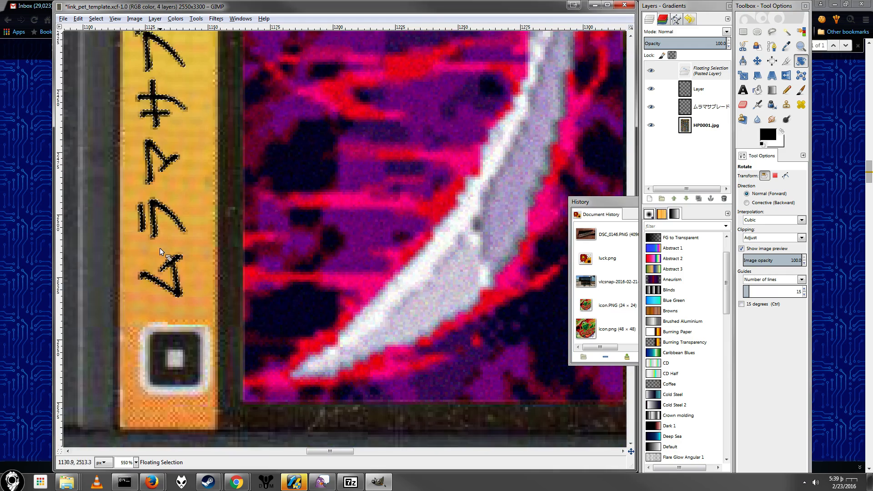
{"action": "scroll", "coordinate": [170, 228], "scroll_direction": "up", "scroll_amount": 3}
{"action": "scroll", "coordinate": [170, 226], "scroll_direction": "down", "scroll_amount": 3}
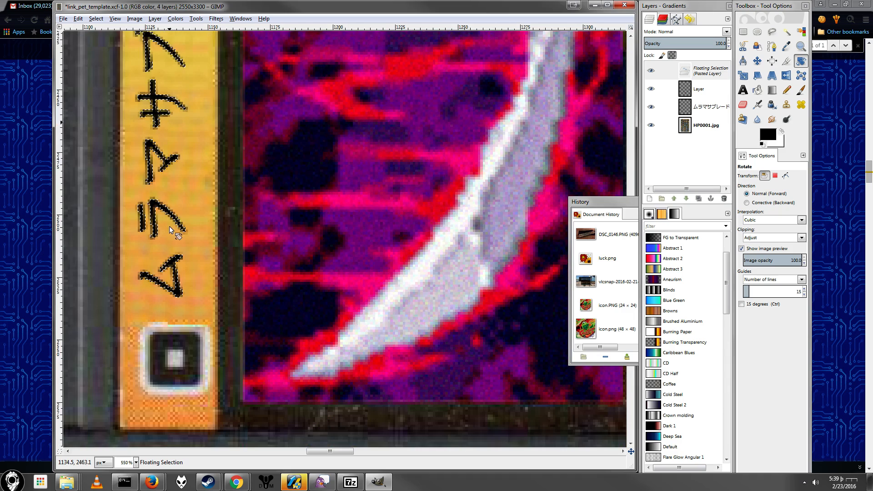
{"action": "left_click", "coordinate": [175, 292]}
{"action": "scroll", "coordinate": [200, 227], "scroll_direction": "down", "scroll_amount": 3}
{"action": "scroll", "coordinate": [170, 131], "scroll_direction": "up", "scroll_amount": 6}
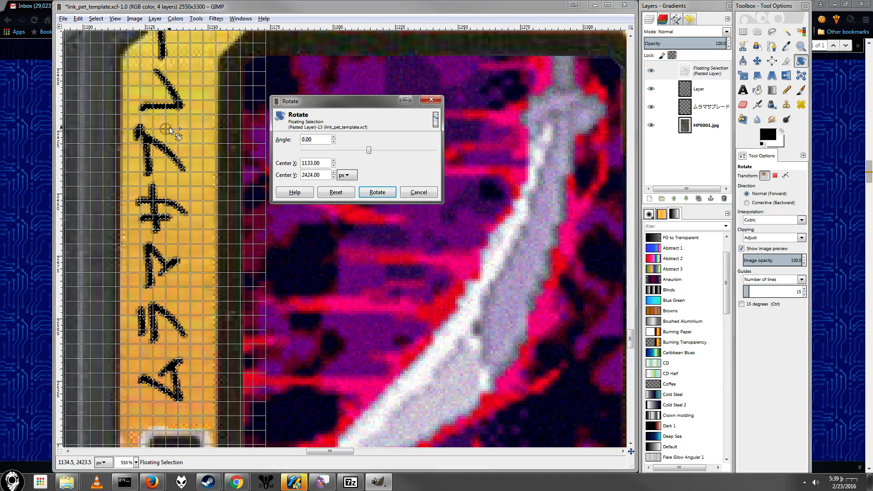
{"action": "left_click_drag", "start_coordinate": [169, 130], "coordinate": [158, 393]}
{"action": "left_click_drag", "start_coordinate": [163, 160], "coordinate": [165, 162]}
{"action": "left_click", "coordinate": [377, 192]}
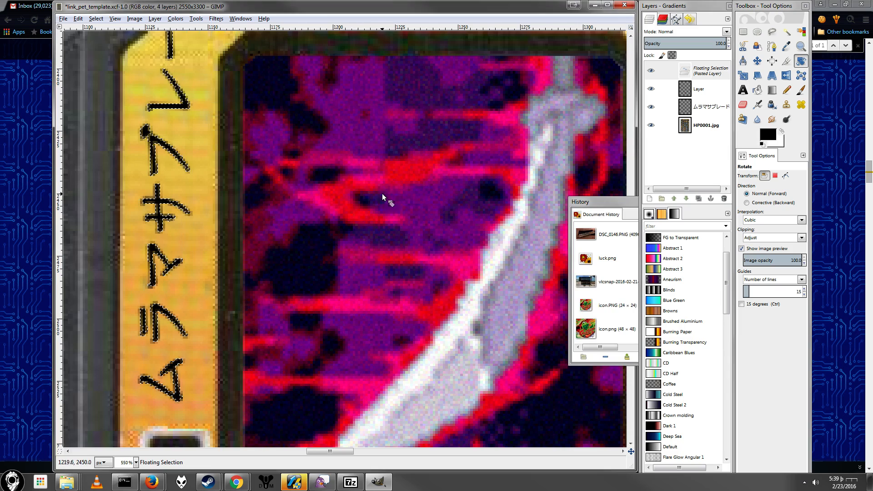
Step: Anchor the floating vertical name to the ムラマサブレード layer
{"action": "scroll", "coordinate": [282, 177], "scroll_direction": "up", "scroll_amount": 5}
{"action": "scroll", "coordinate": [282, 177], "scroll_direction": "down", "scroll_amount": 7}
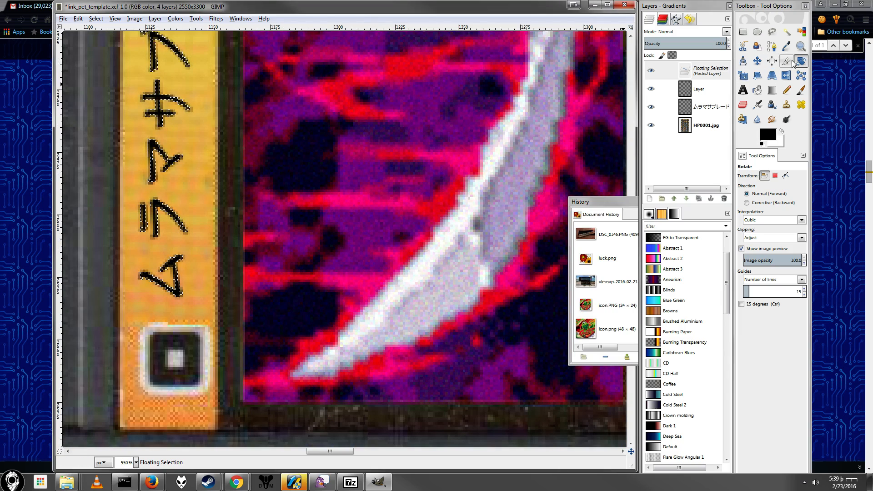
{"action": "left_click", "coordinate": [743, 32]}
{"action": "left_click", "coordinate": [324, 260]}
Step: Select the whole vertical name and scale it down to about 35 × 148 px so it fits on the strip above the square icon
{"action": "scroll", "coordinate": [273, 230], "scroll_direction": "up", "scroll_amount": 2}
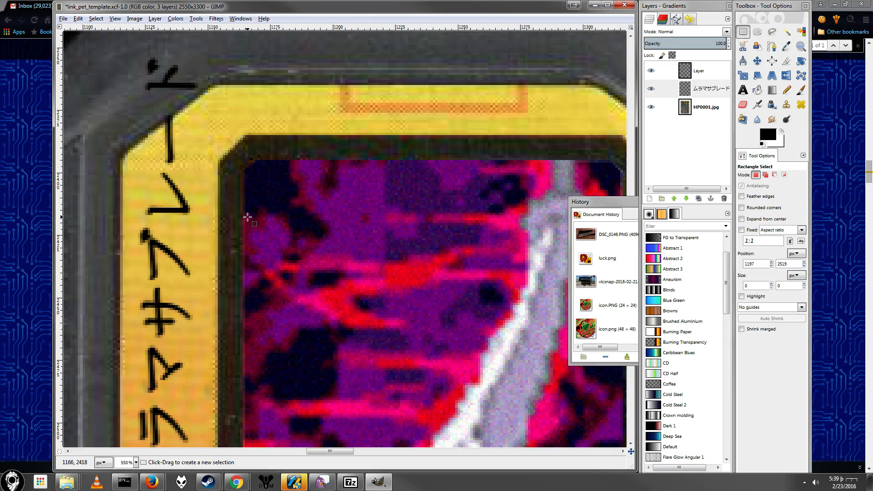
{"action": "scroll", "coordinate": [216, 152], "scroll_direction": "down", "scroll_amount": 1}
{"action": "scroll", "coordinate": [208, 141], "scroll_direction": "down", "scroll_amount": 2}
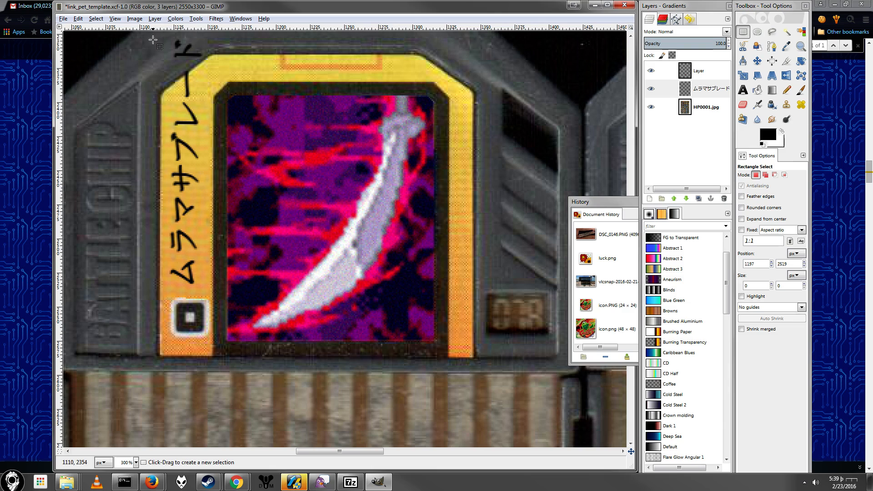
{"action": "left_click_drag", "start_coordinate": [155, 36], "coordinate": [214, 290]}
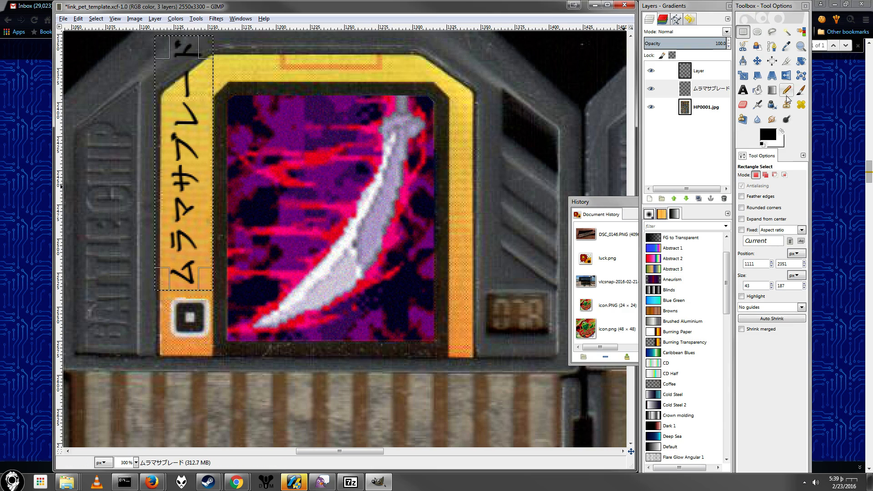
{"action": "left_click", "coordinate": [743, 75]}
{"action": "left_click", "coordinate": [202, 214]}
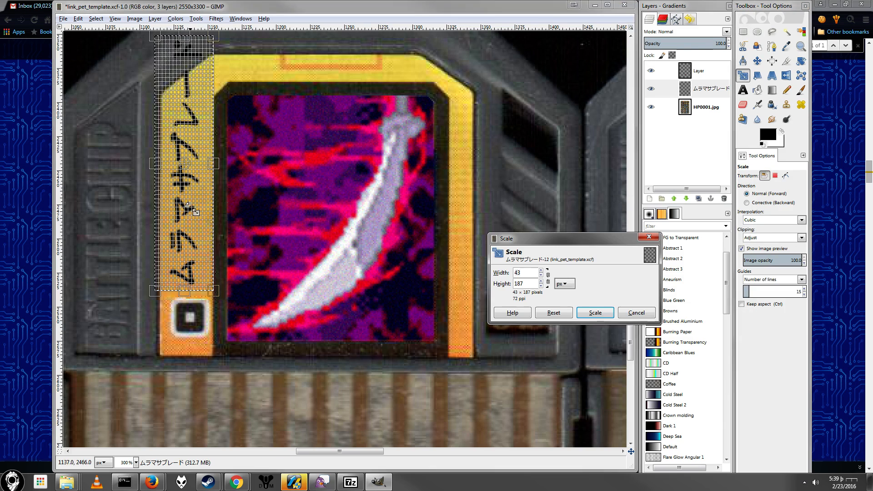
{"action": "left_click_drag", "start_coordinate": [164, 40], "coordinate": [167, 95]}
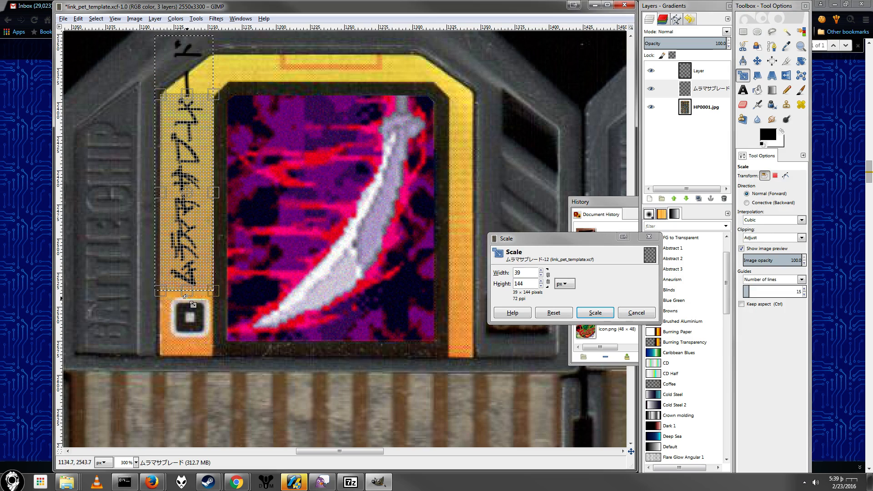
{"action": "left_click_drag", "start_coordinate": [184, 296], "coordinate": [187, 292]}
{"action": "mouse_move", "coordinate": [322, 451]}
{"action": "left_mouse_down"}
{"action": "mouse_move", "coordinate": [394, 456]}
{"action": "mouse_move", "coordinate": [308, 456]}
{"action": "left_mouse_up"}
{"action": "left_click_drag", "start_coordinate": [279, 295], "coordinate": [276, 299]}
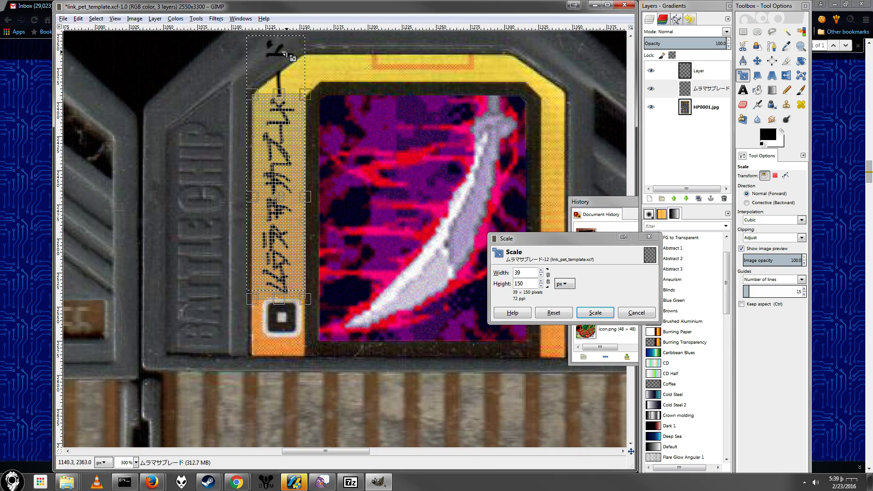
{"action": "left_click_drag", "start_coordinate": [258, 96], "coordinate": [263, 99]}
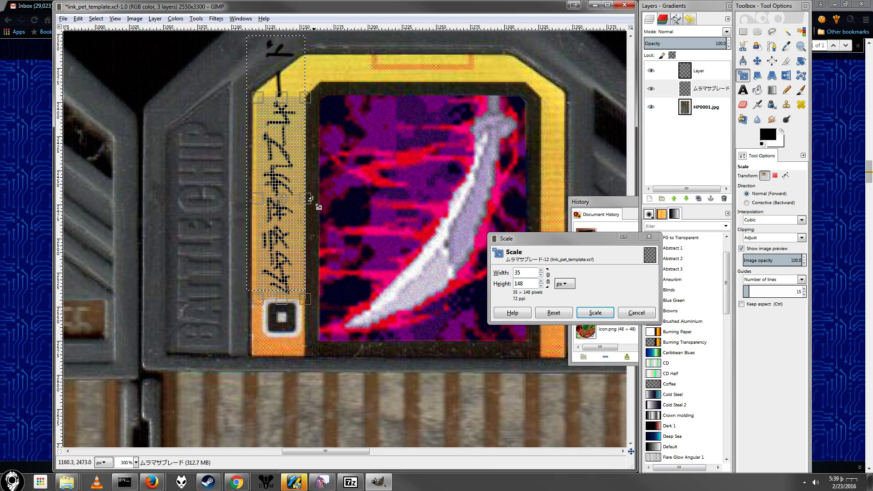
{"action": "left_click_drag", "start_coordinate": [310, 203], "coordinate": [307, 204]}
{"action": "left_click", "coordinate": [595, 312]}
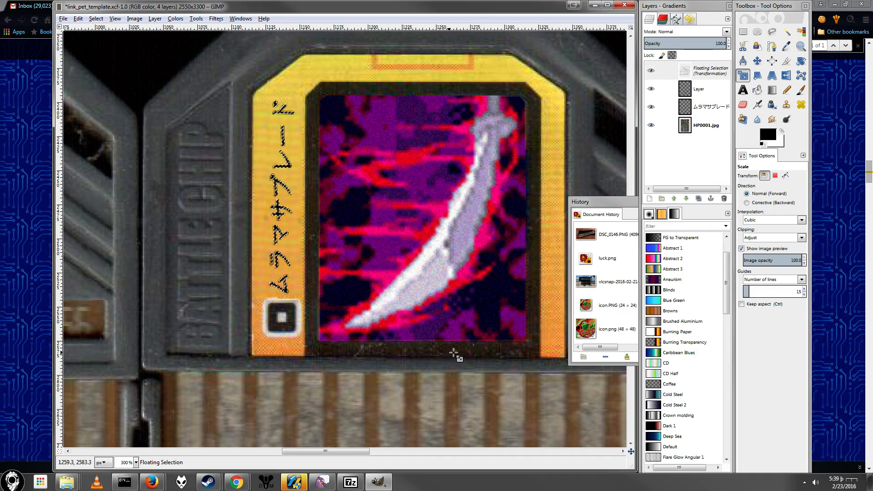
Step: Anchor the scaled floating name to the ムラマサブレード layer
{"action": "left_click_drag", "start_coordinate": [360, 451], "coordinate": [333, 464]}
{"action": "scroll", "coordinate": [510, 296], "scroll_direction": "up", "scroll_amount": 3}
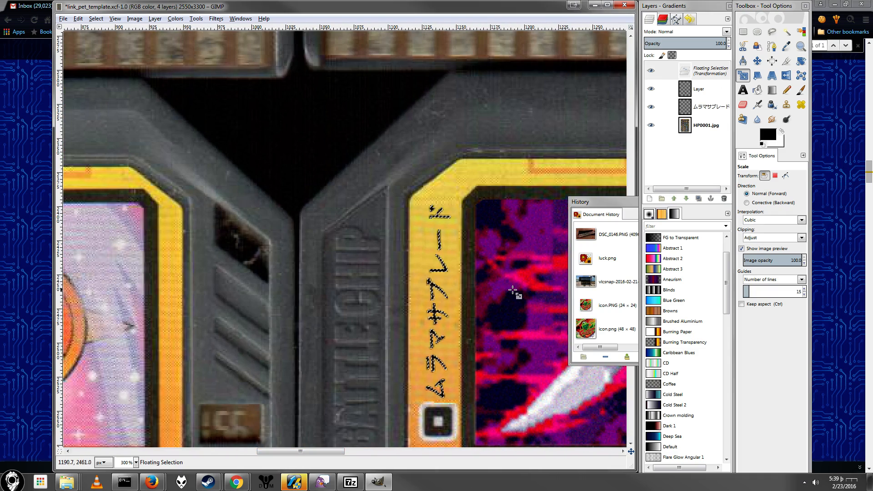
{"action": "scroll", "coordinate": [484, 303], "scroll_direction": "up", "scroll_amount": 3}
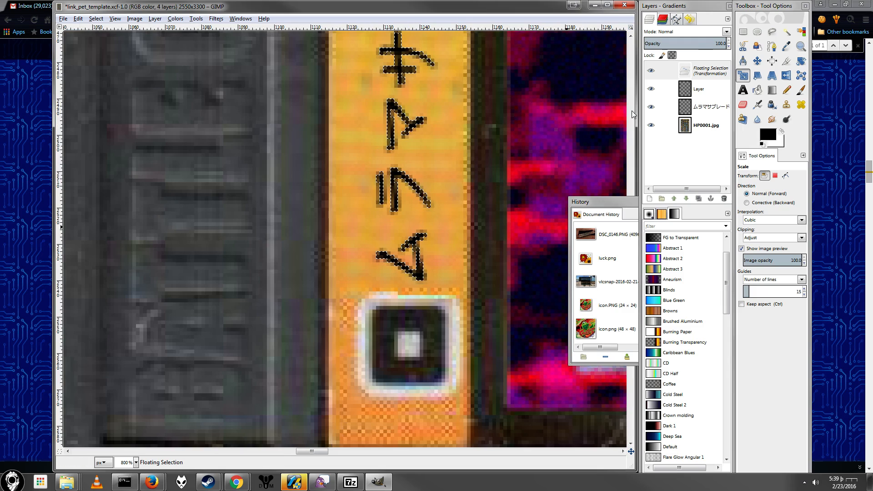
{"action": "left_click", "coordinate": [744, 31]}
{"action": "left_click", "coordinate": [471, 149]}
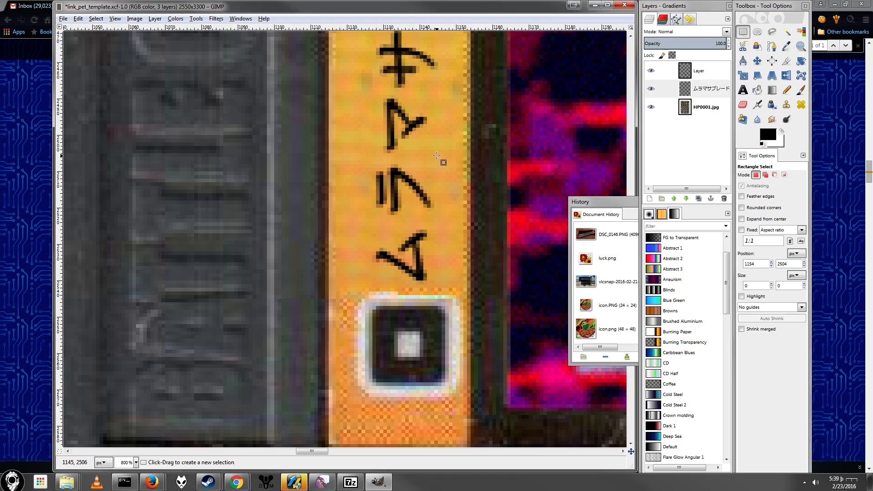
Step: Select the name's characters by colour-selecting the surrounding transparency and inverting it, clear them and refill them with solid black for a bolder name
{"action": "scroll", "coordinate": [438, 144], "scroll_direction": "down", "scroll_amount": 2}
{"action": "scroll", "coordinate": [438, 144], "scroll_direction": "down", "scroll_amount": 3}
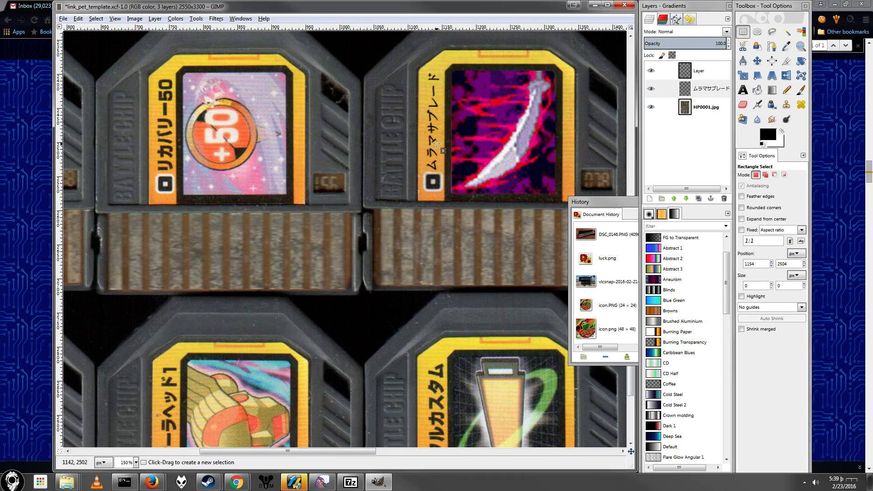
{"action": "scroll", "coordinate": [437, 144], "scroll_direction": "up", "scroll_amount": 5}
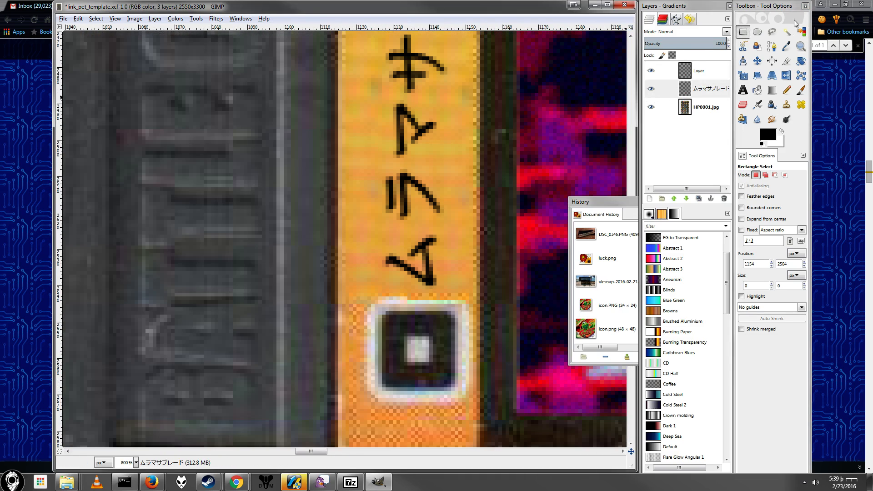
{"action": "left_click", "coordinate": [799, 34]}
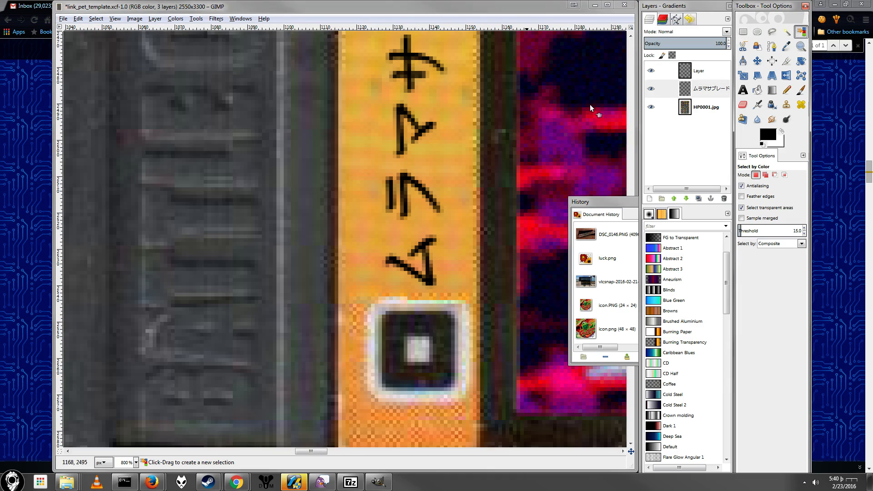
{"action": "left_click", "coordinate": [455, 177]}
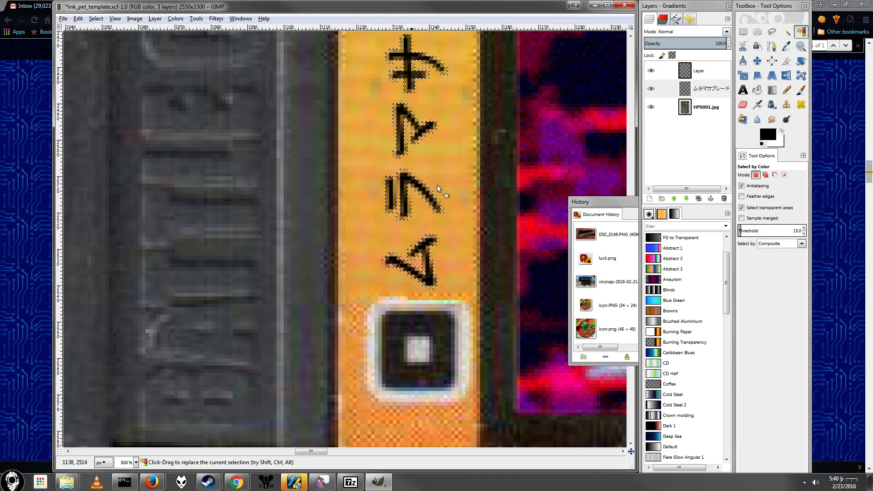
{"action": "left_click", "coordinate": [94, 21]}
{"action": "left_click", "coordinate": [121, 54]}
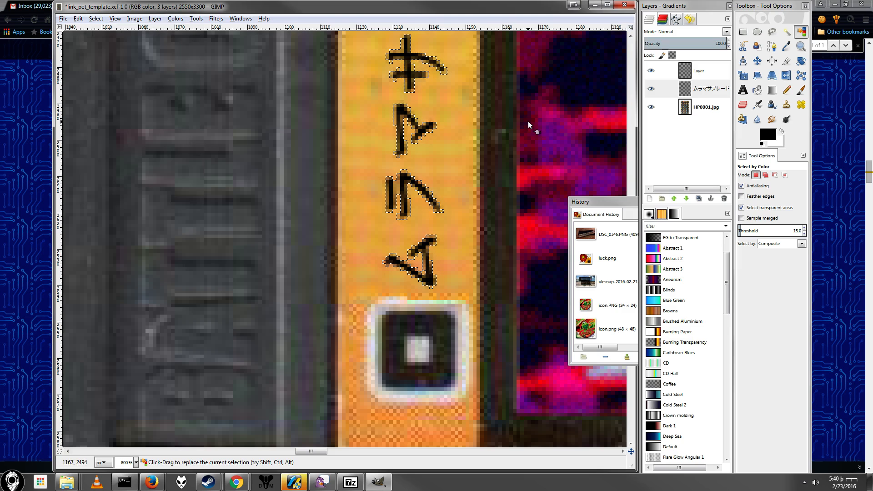
{"action": "left_click", "coordinate": [758, 89]}
{"action": "key", "text": "Delete"}
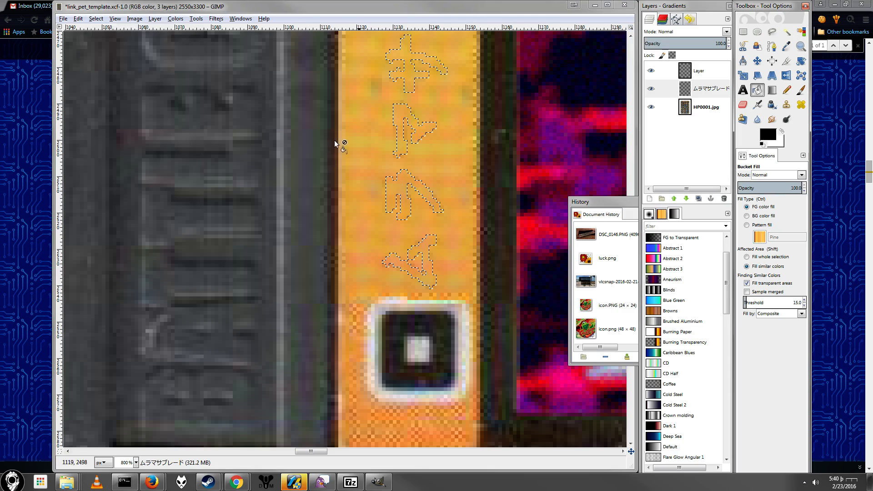
{"action": "left_click", "coordinate": [417, 125]}
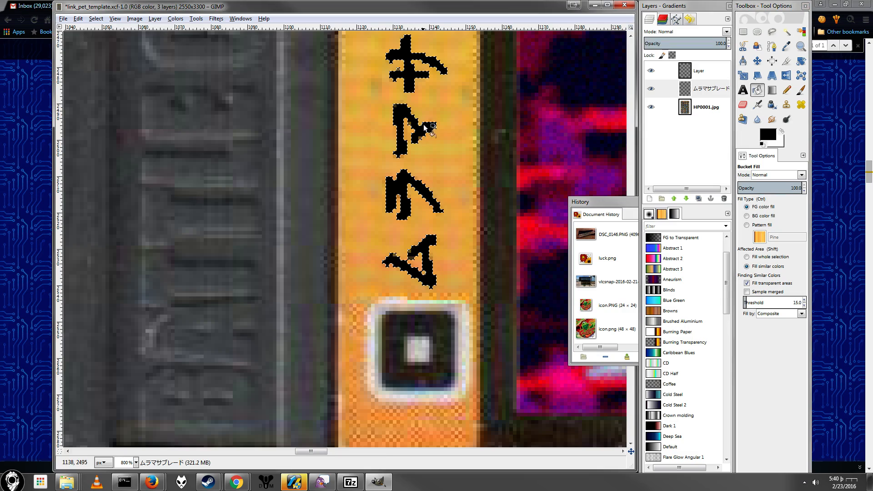
Step: Compare the weight and size of the refilled vertical name with the names printed on the neighbouring chips
{"action": "scroll", "coordinate": [416, 127], "scroll_direction": "down", "scroll_amount": 3}
{"action": "scroll", "coordinate": [412, 124], "scroll_direction": "down", "scroll_amount": 2}
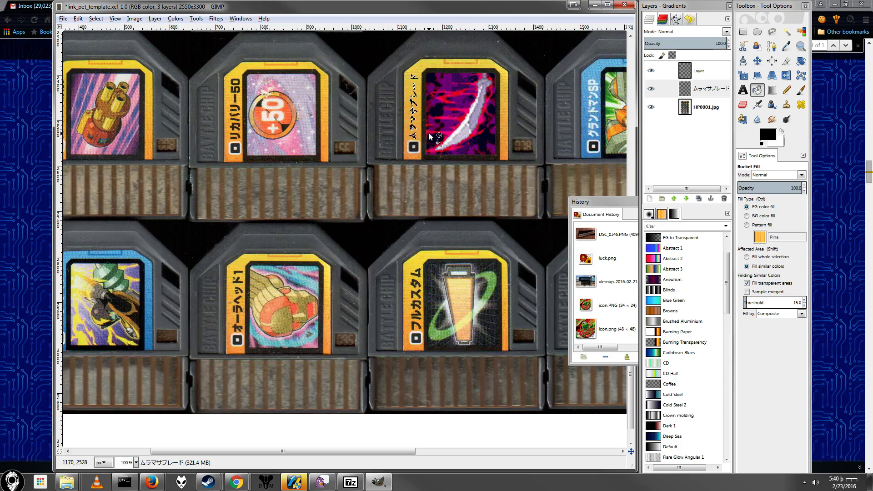
{"action": "scroll", "coordinate": [414, 125], "scroll_direction": "up", "scroll_amount": 4}
{"action": "scroll", "coordinate": [426, 126], "scroll_direction": "up", "scroll_amount": 2}
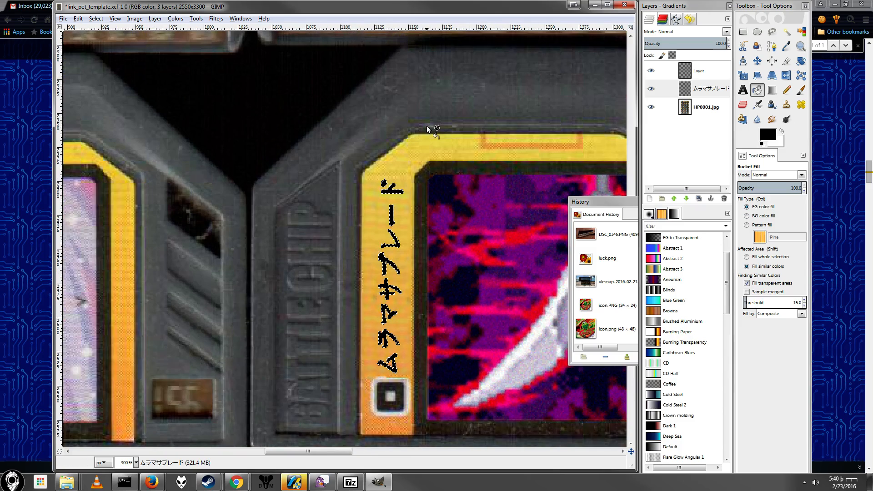
{"action": "scroll", "coordinate": [409, 134], "scroll_direction": "down", "scroll_amount": 4}
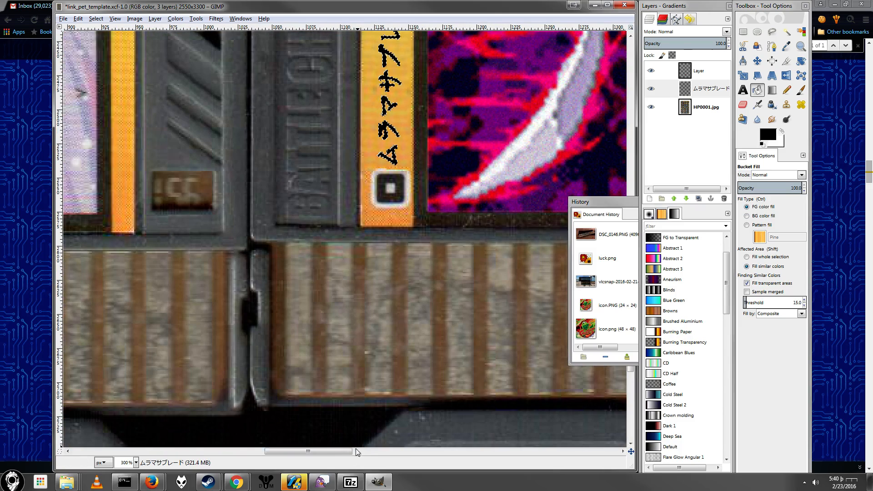
{"action": "scroll", "coordinate": [361, 251], "scroll_direction": "up", "scroll_amount": 4}
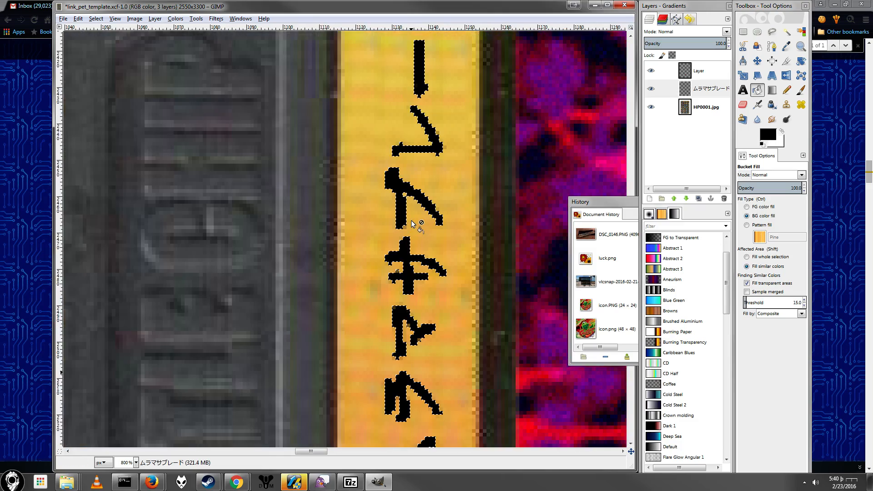
{"action": "scroll", "coordinate": [260, 210], "scroll_direction": "down", "scroll_amount": 7}
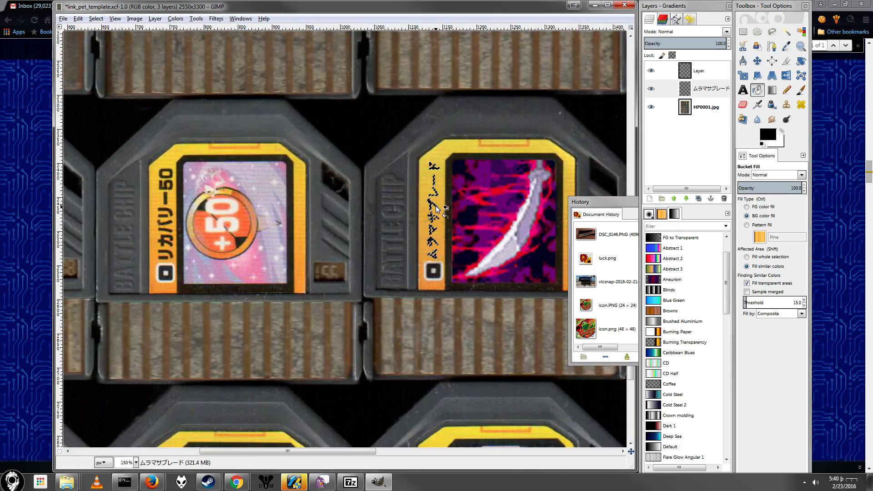
{"action": "scroll", "coordinate": [260, 211], "scroll_direction": "down", "scroll_amount": 1}
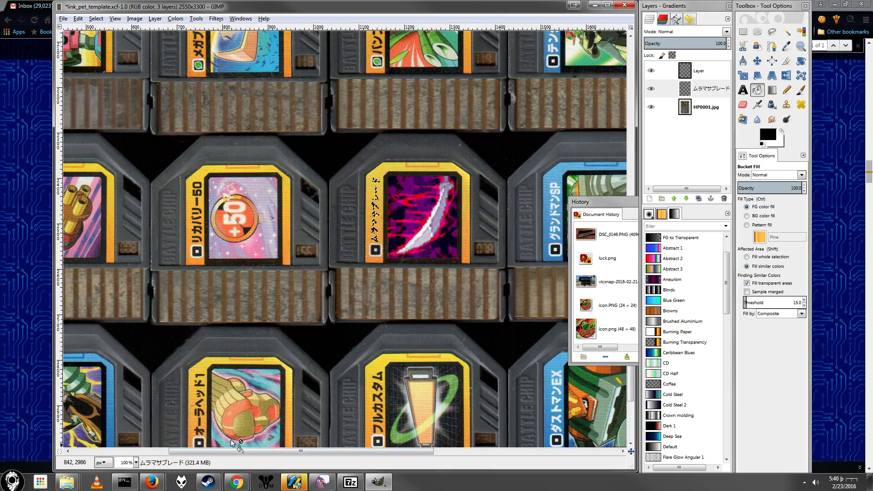
{"action": "left_click_drag", "start_coordinate": [293, 451], "coordinate": [155, 438]}
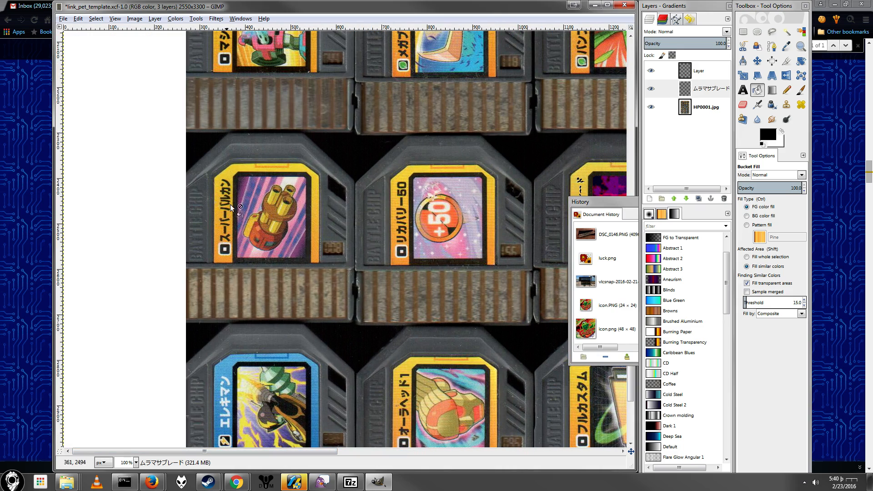
{"action": "scroll", "coordinate": [504, 265], "scroll_direction": "down", "scroll_amount": 1}
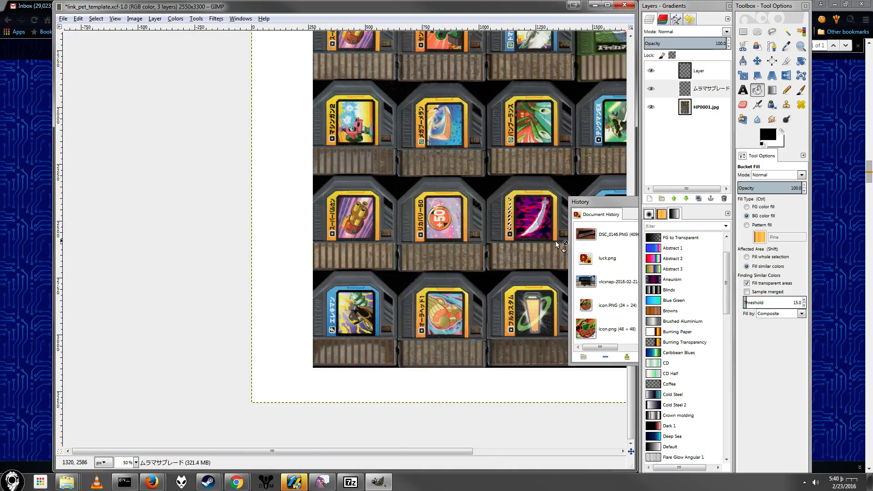
{"action": "scroll", "coordinate": [555, 242], "scroll_direction": "up", "scroll_amount": 3}
{"action": "scroll", "coordinate": [451, 169], "scroll_direction": "up", "scroll_amount": 3}
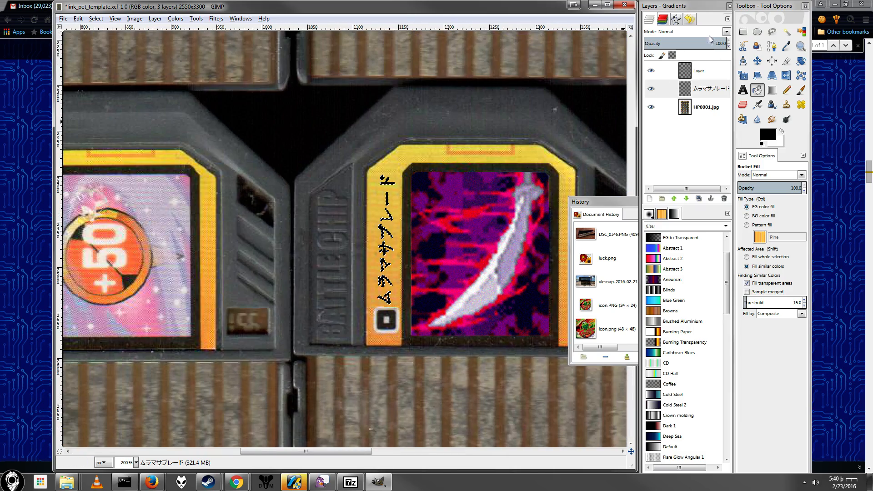
Step: Remove the selection around the name's characters and check the Muramasa label against the other chips on the sheet
{"action": "key", "text": "r"}
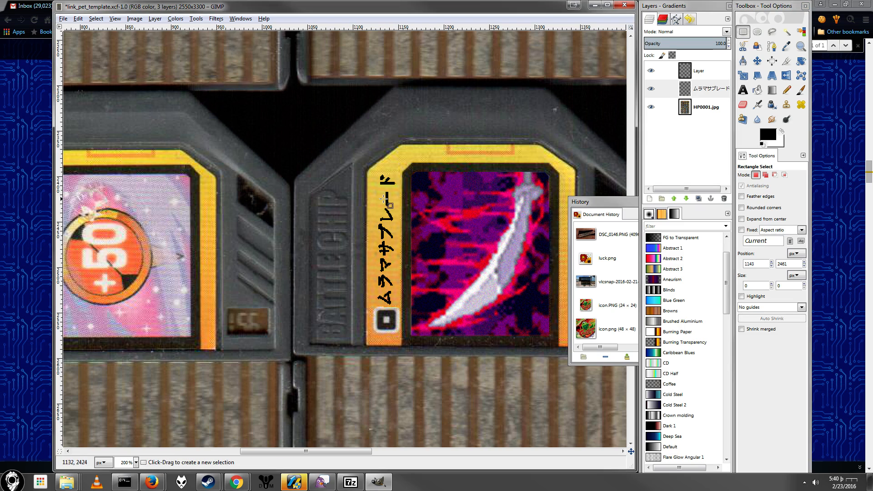
{"action": "scroll", "coordinate": [383, 199], "scroll_direction": "down", "scroll_amount": 3}
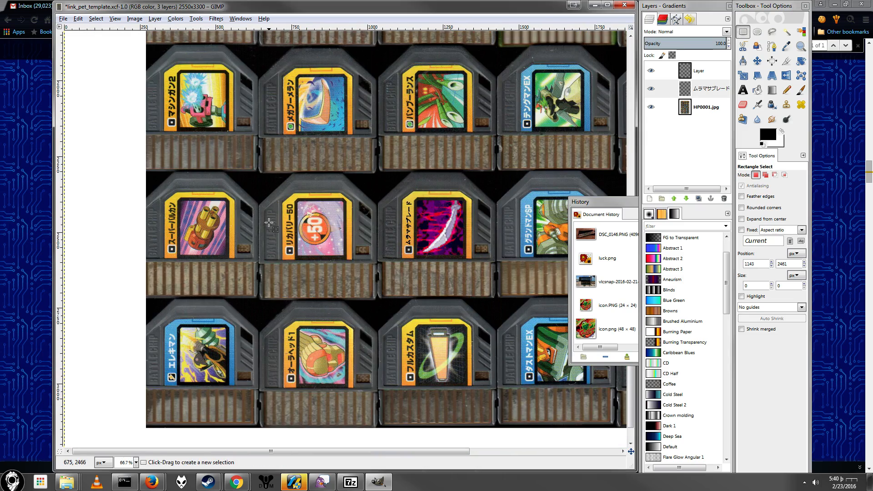
{"action": "scroll", "coordinate": [269, 222], "scroll_direction": "up", "scroll_amount": 10}
{"action": "scroll", "coordinate": [343, 215], "scroll_direction": "down", "scroll_amount": 10}
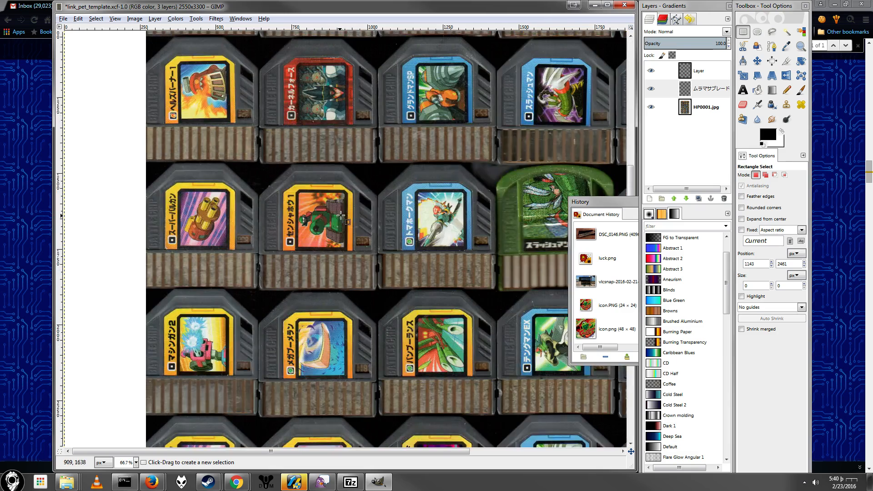
Step: Switch to the browser and search the Link PET EX battle chip list for "forte", advancing to the Giga-class Forte entry
{"action": "key", "text": "alt+Tab"}
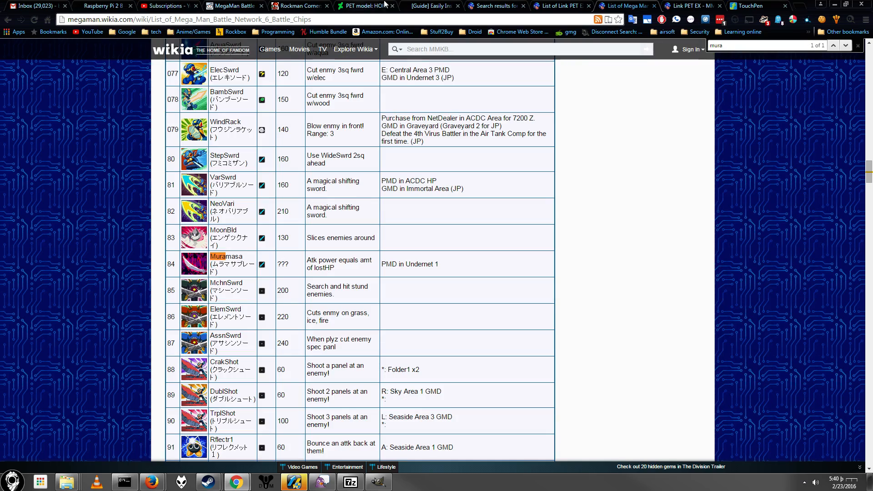
{"action": "left_click", "coordinate": [562, 5]}
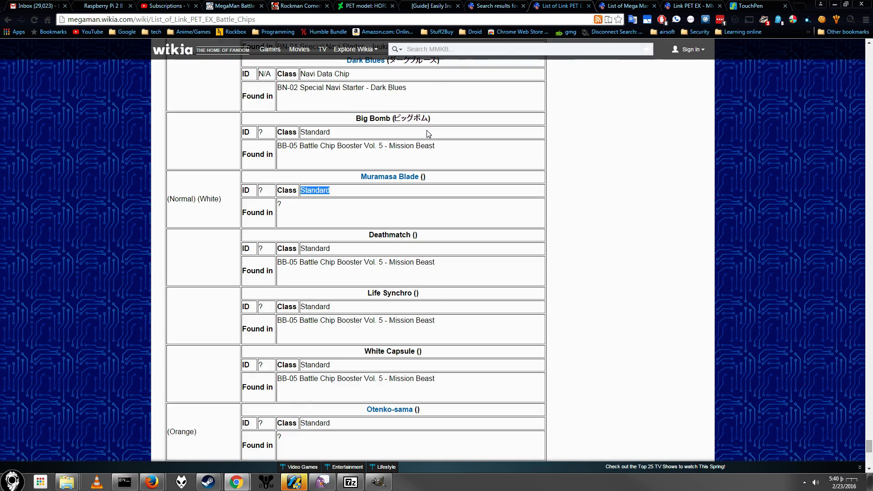
{"action": "key", "text": "ctrl+f"}
{"action": "type", "text": "fort"}
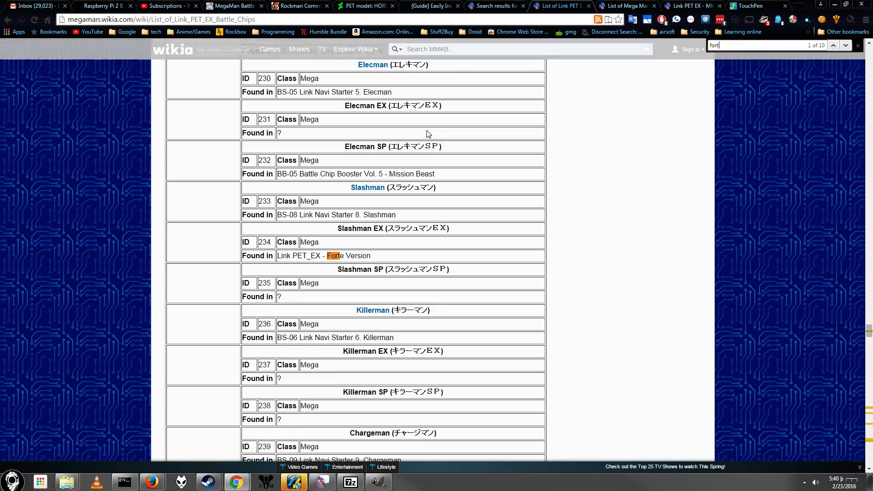
{"action": "type", "text": "e"}
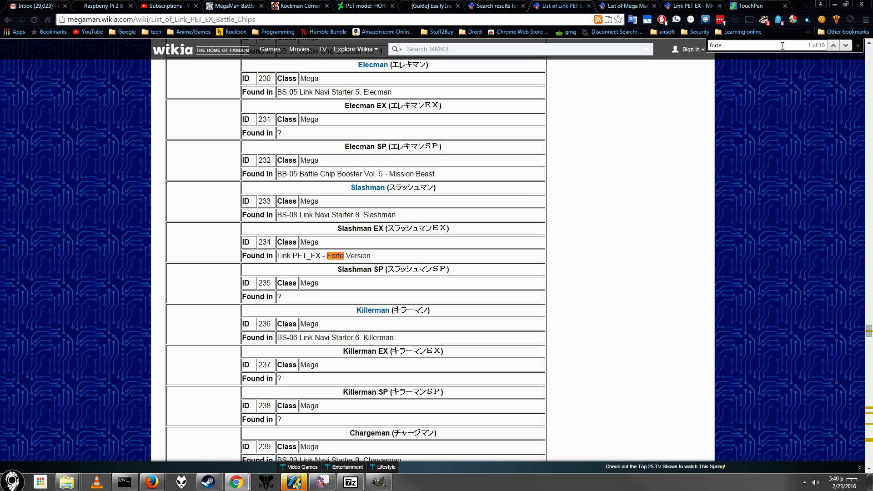
{"action": "left_click", "coordinate": [848, 45]}
{"action": "left_click", "coordinate": [848, 45]}
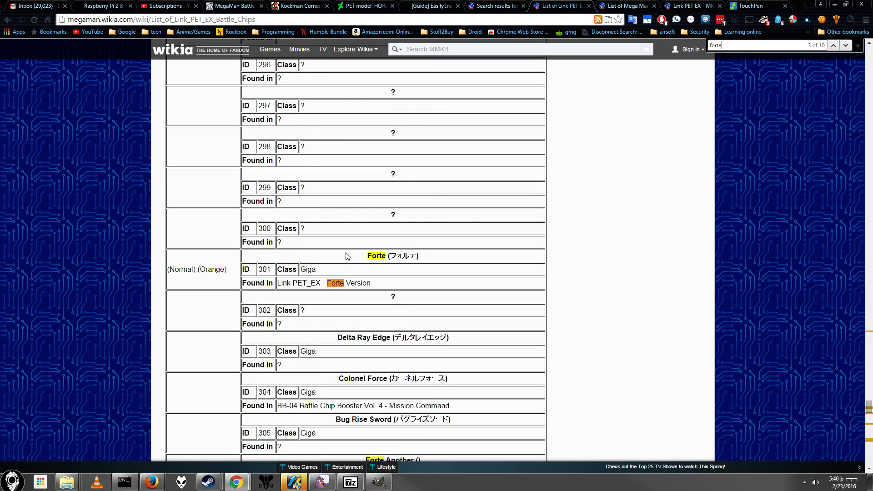
Step: Check the Giga-class entries around Forte, and search the Mega Man Battle Network 6 battle chip list for "forte"
{"action": "scroll", "coordinate": [297, 269], "scroll_direction": "down", "scroll_amount": 5}
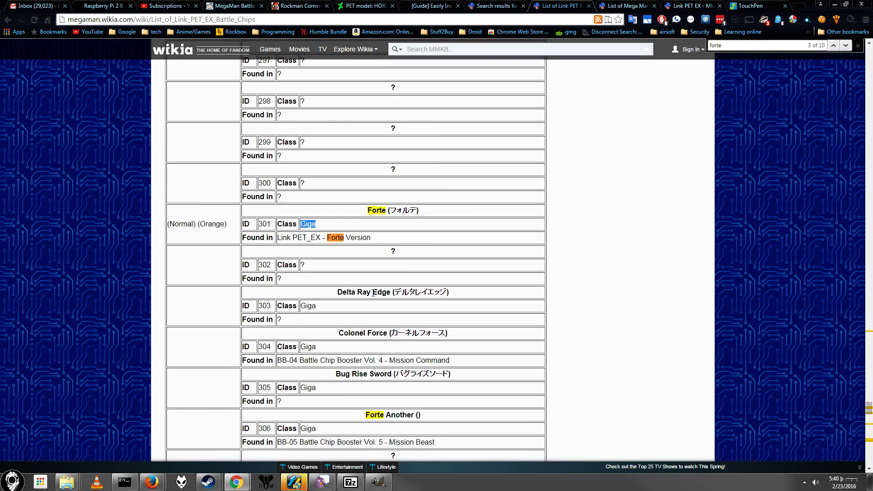
{"action": "scroll", "coordinate": [299, 309], "scroll_direction": "up", "scroll_amount": 2}
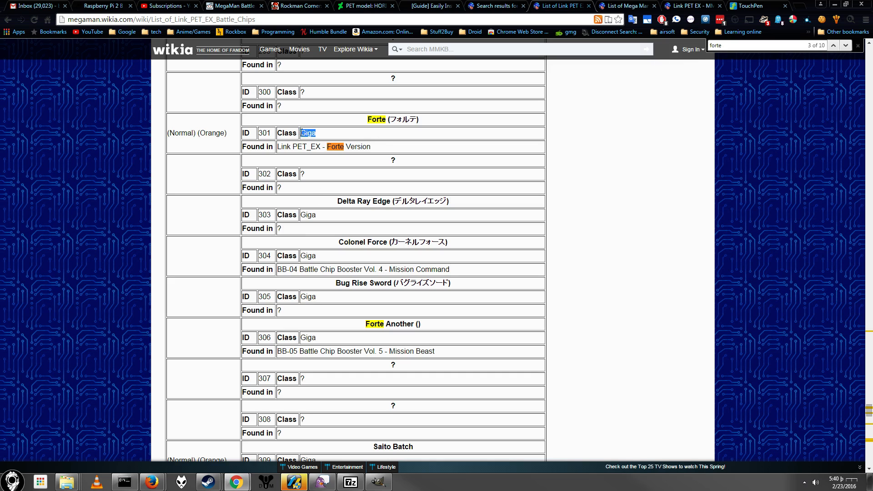
{"action": "left_click", "coordinate": [687, 5]}
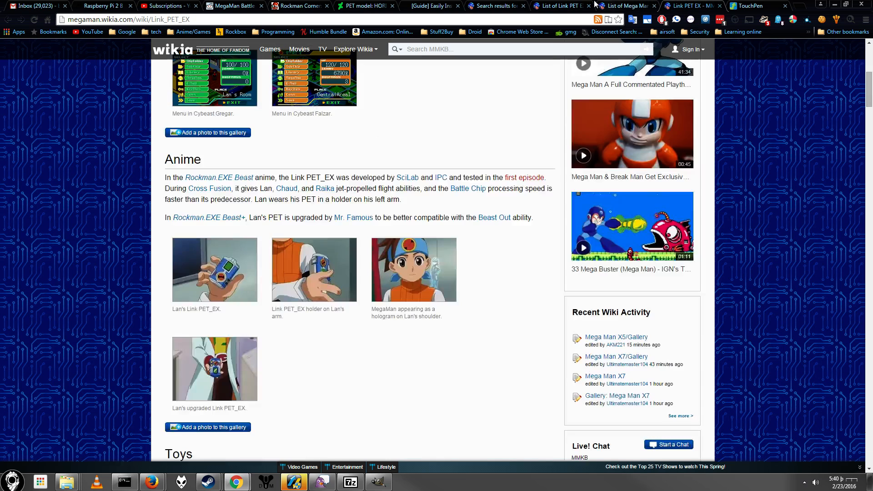
{"action": "left_click", "coordinate": [628, 6]}
{"action": "scroll", "coordinate": [425, 191], "scroll_direction": "down", "scroll_amount": 20}
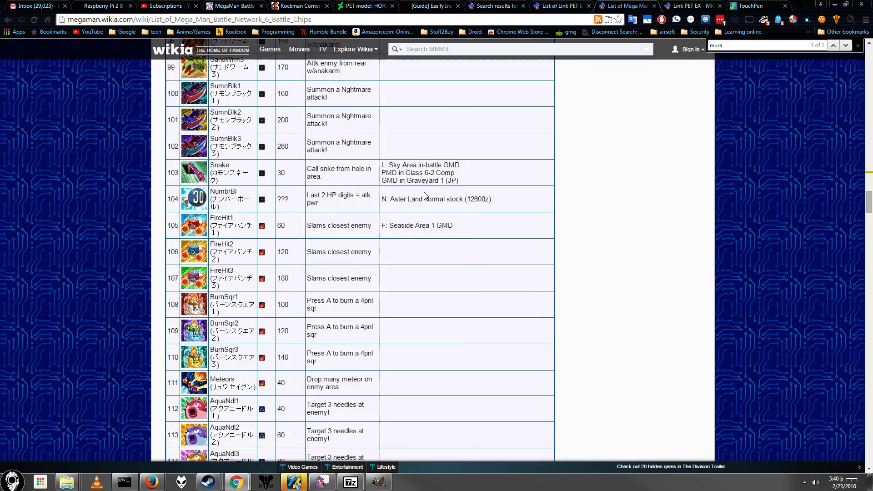
{"action": "scroll", "coordinate": [426, 197], "scroll_direction": "down", "scroll_amount": 20}
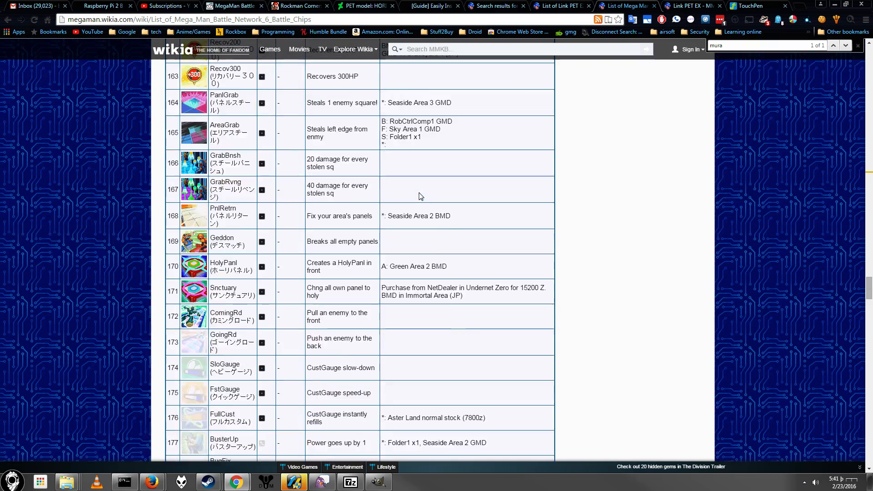
{"action": "scroll", "coordinate": [418, 195], "scroll_direction": "down", "scroll_amount": 18}
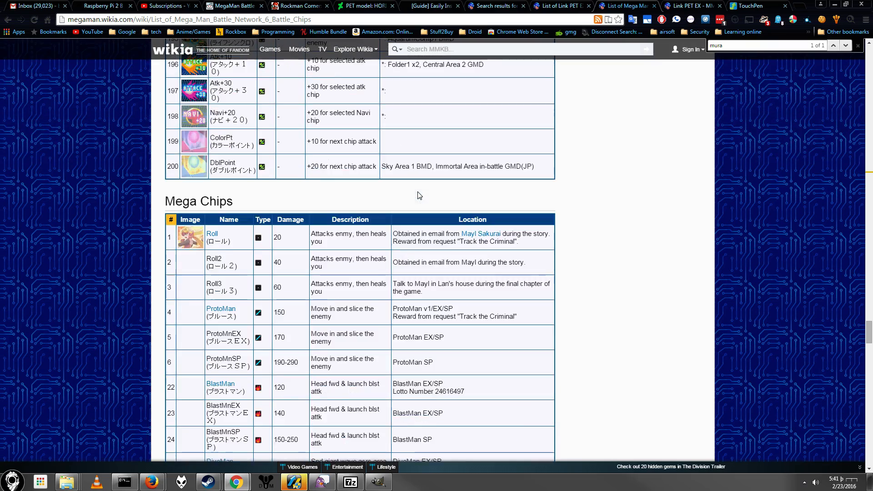
{"action": "key", "text": "ctrl+f"}
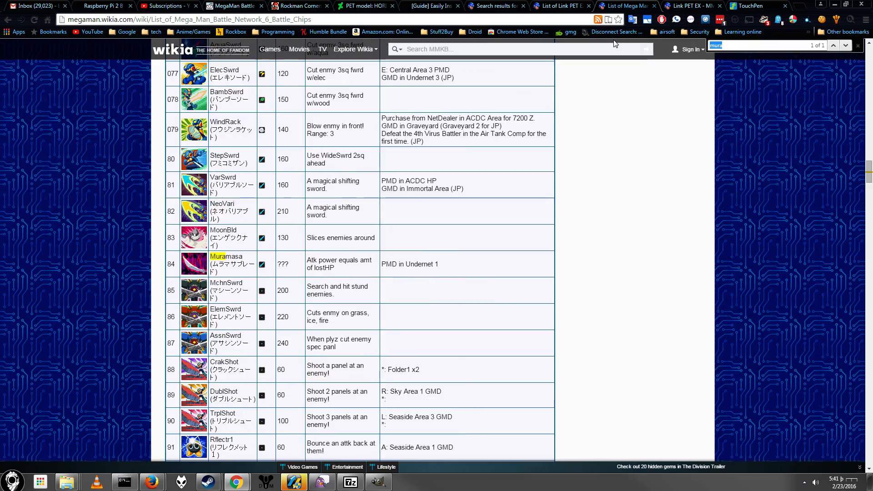
{"action": "type", "text": "forte"}
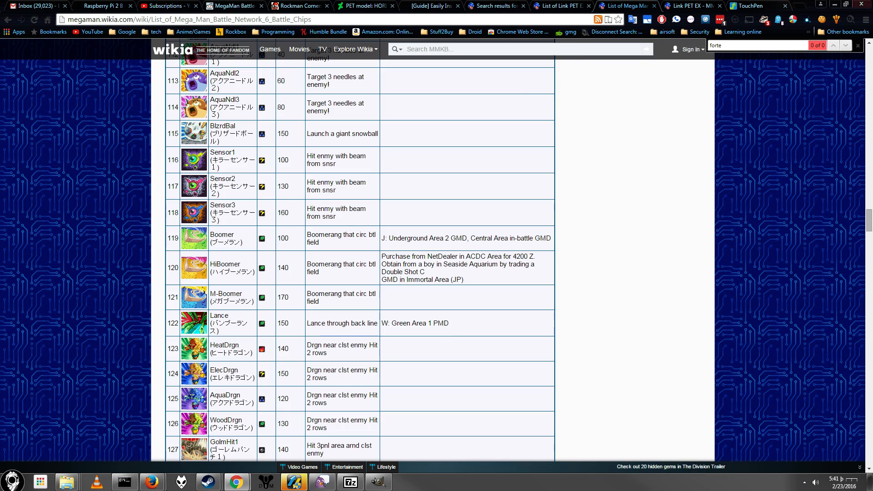
Step: Find the Giga Chips section of the Battle Network 6 list and copy the BassAnly chip image from the Falzar exclusives
{"action": "scroll", "coordinate": [544, 278], "scroll_direction": "down", "scroll_amount": 20}
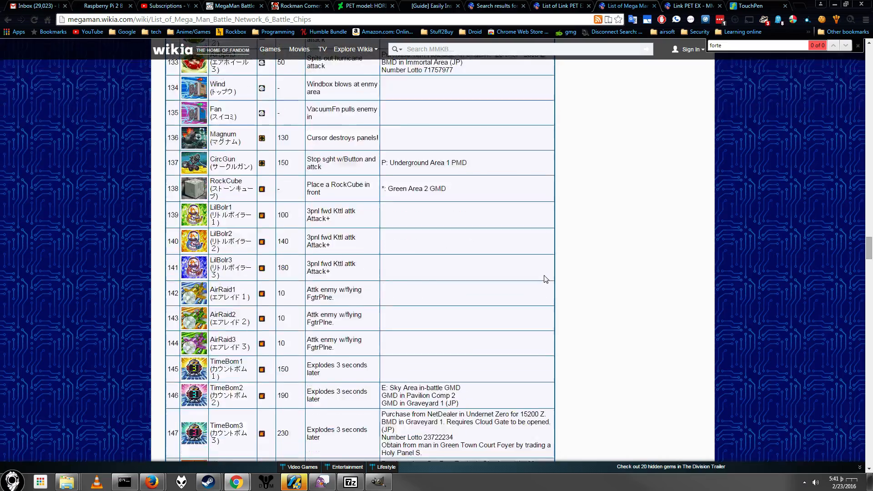
{"action": "scroll", "coordinate": [541, 281], "scroll_direction": "down", "scroll_amount": 20}
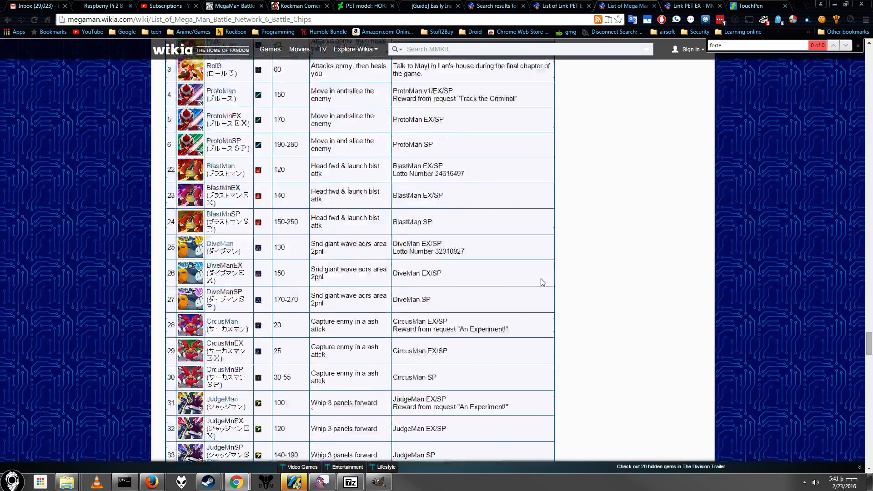
{"action": "scroll", "coordinate": [536, 281], "scroll_direction": "down", "scroll_amount": 15}
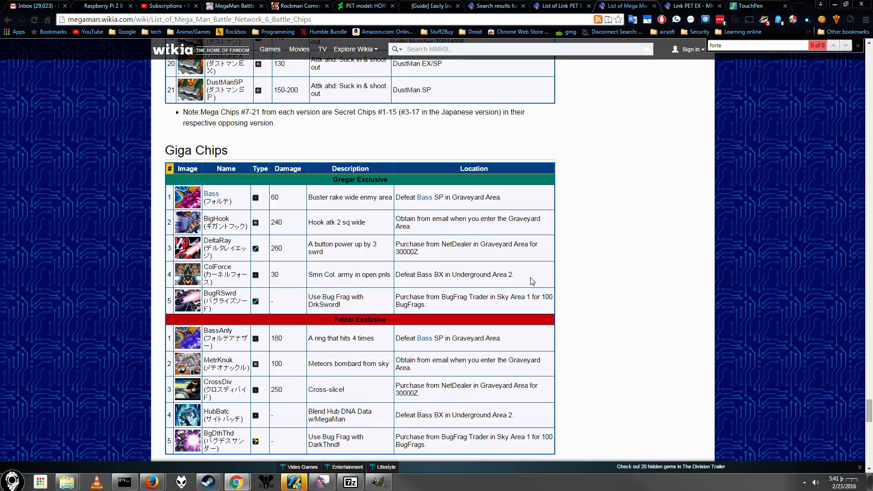
{"action": "scroll", "coordinate": [327, 313], "scroll_direction": "down", "scroll_amount": 2}
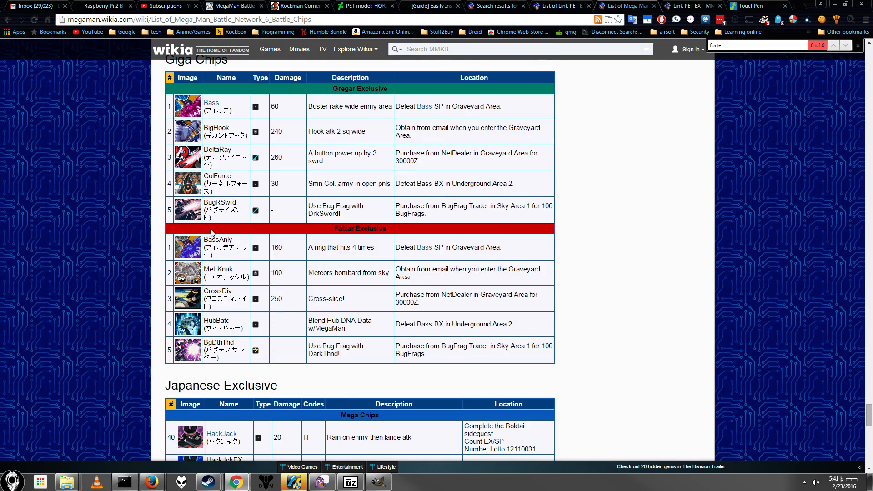
{"action": "scroll", "coordinate": [212, 231], "scroll_direction": "up", "scroll_amount": 1}
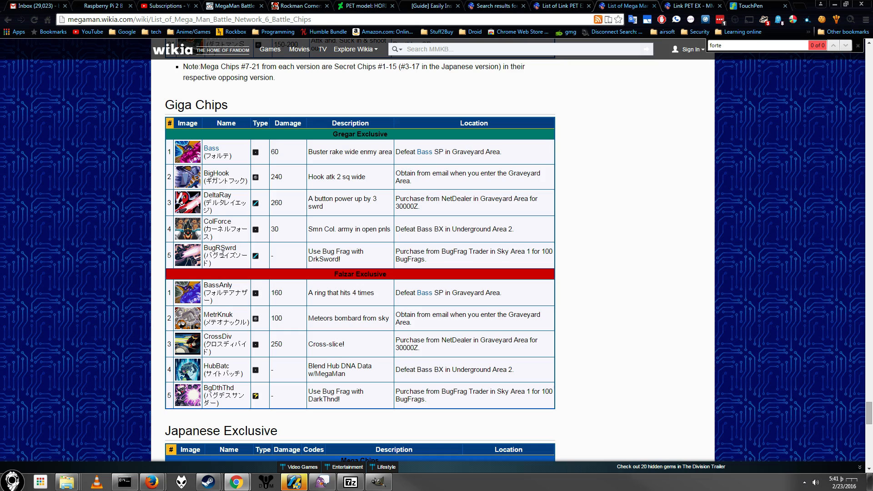
{"action": "left_click_drag", "start_coordinate": [241, 288], "coordinate": [203, 288]}
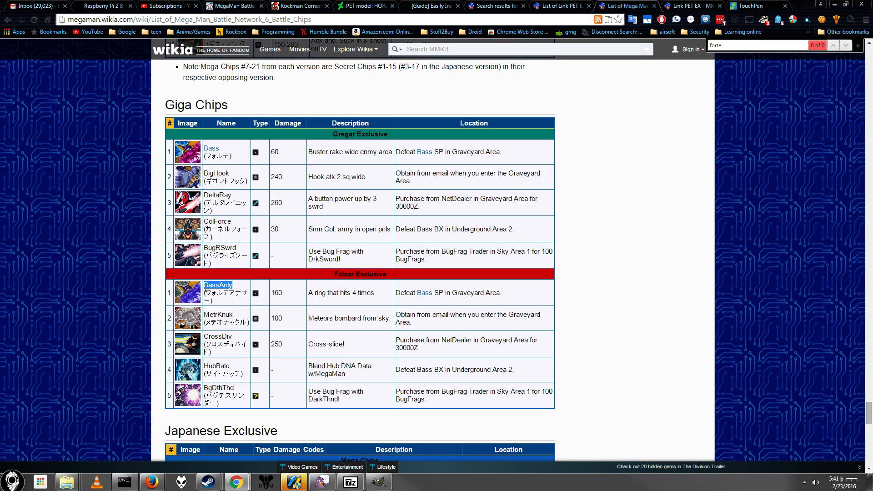
{"action": "left_click", "coordinate": [186, 295]}
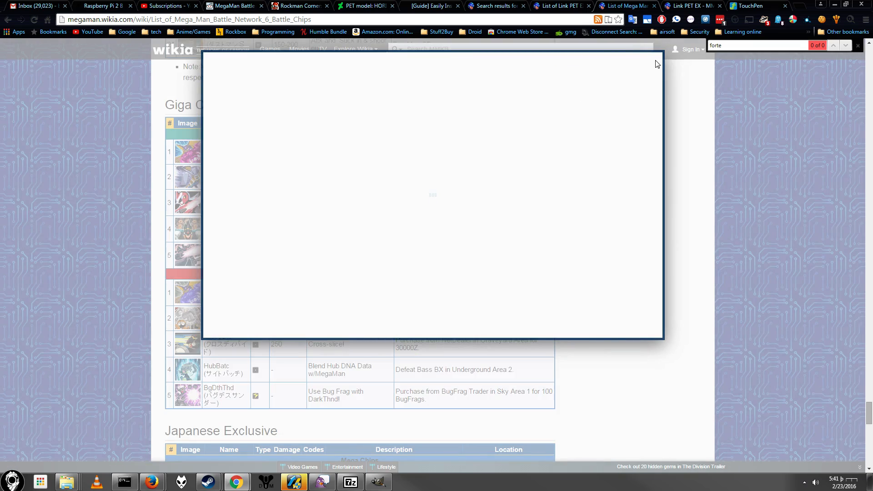
{"action": "left_click", "coordinate": [686, 144]}
{"action": "right_click", "coordinate": [185, 299]}
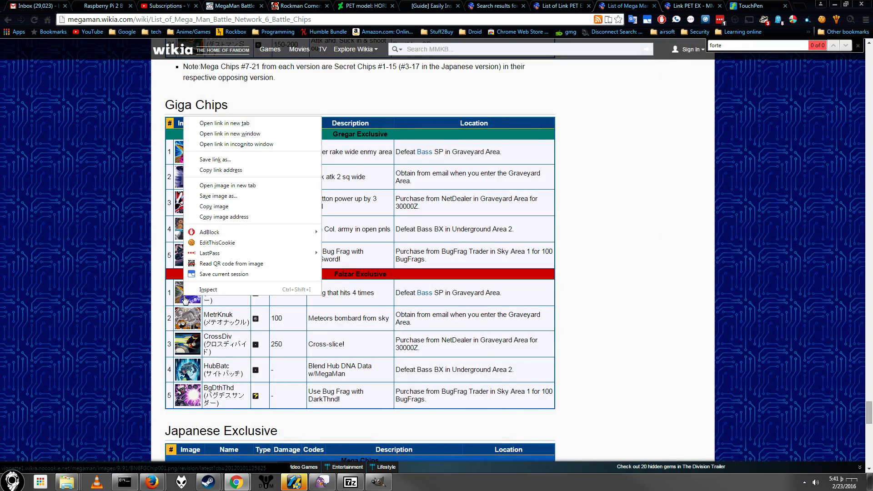
{"action": "left_click", "coordinate": [218, 209]}
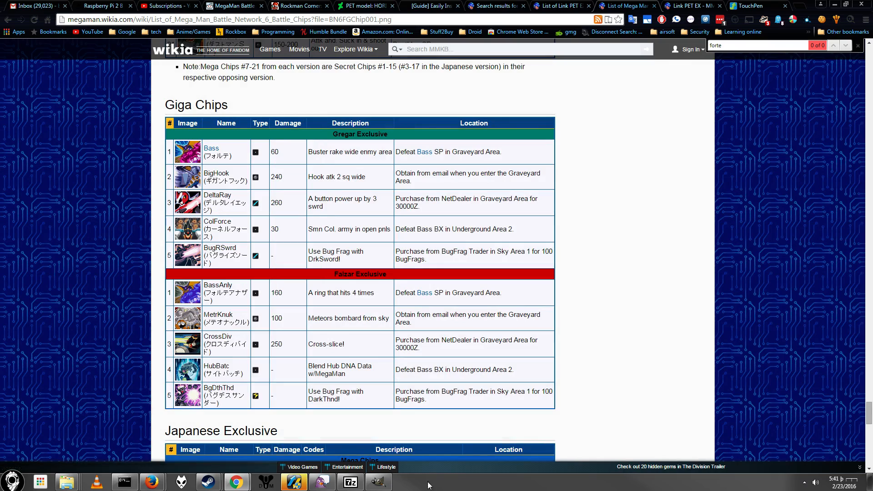
Step: Switch to GIMP, move the document history window off the layer controls and add a transparent 2550 × 3300 px layer to the template
{"action": "left_click", "coordinate": [378, 482]}
{"action": "scroll", "coordinate": [338, 303], "scroll_direction": "up", "scroll_amount": 5}
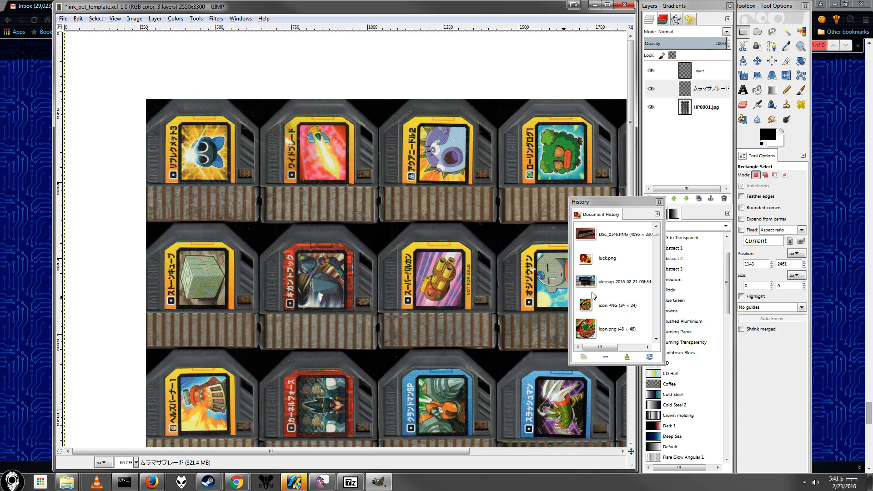
{"action": "left_click_drag", "start_coordinate": [642, 205], "coordinate": [804, 291]}
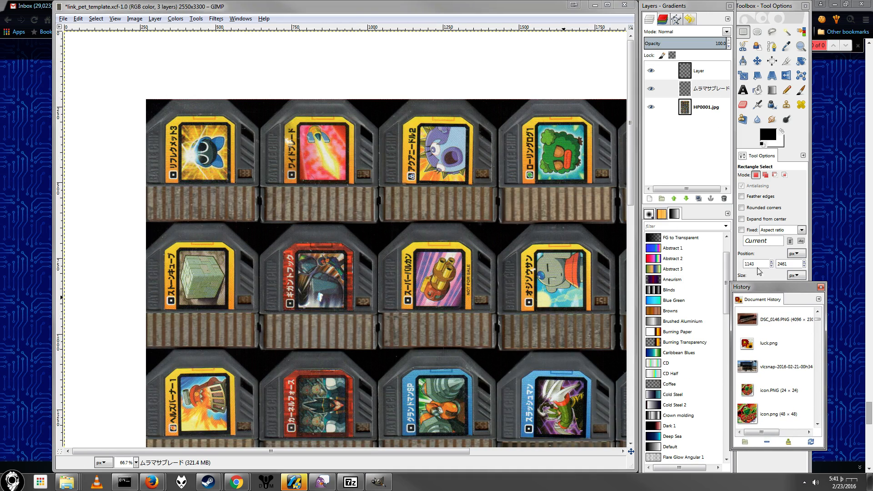
{"action": "left_click", "coordinate": [650, 199]}
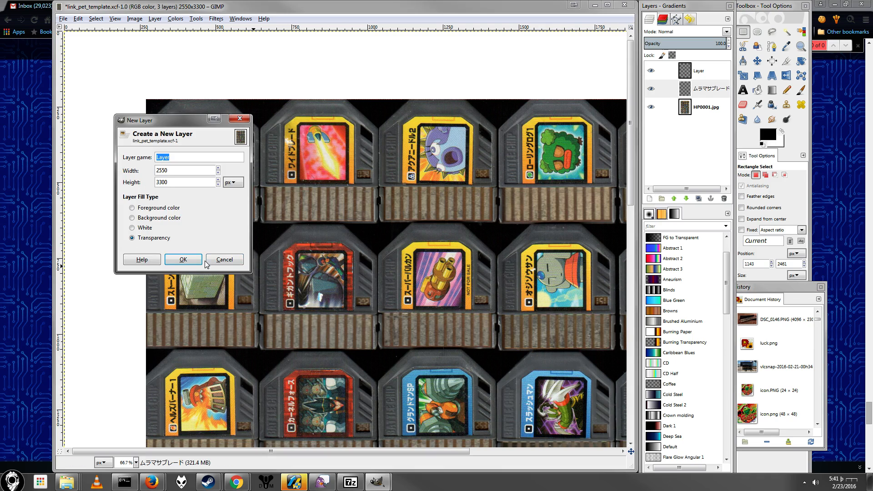
{"action": "left_click", "coordinate": [179, 261]}
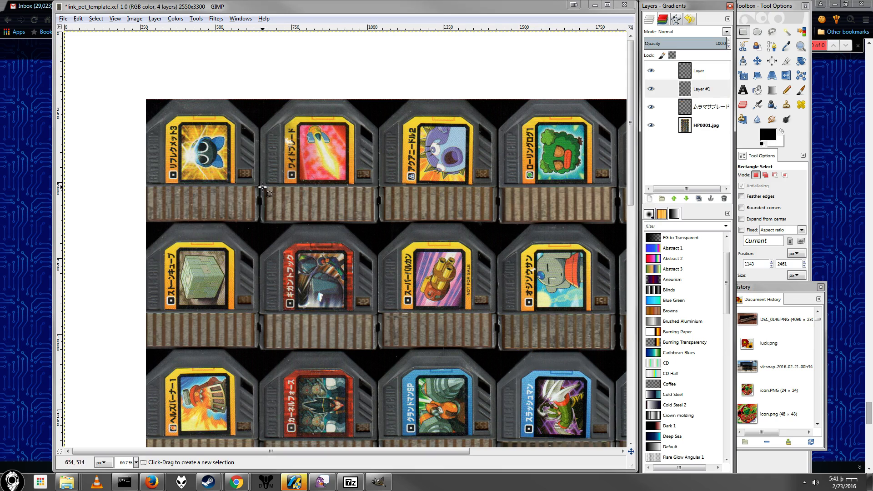
Step: Select the artwork area of the red ギガントフック chip with a rectangle of about 159 × 180 px
{"action": "left_click_drag", "start_coordinate": [296, 256], "coordinate": [348, 308]}
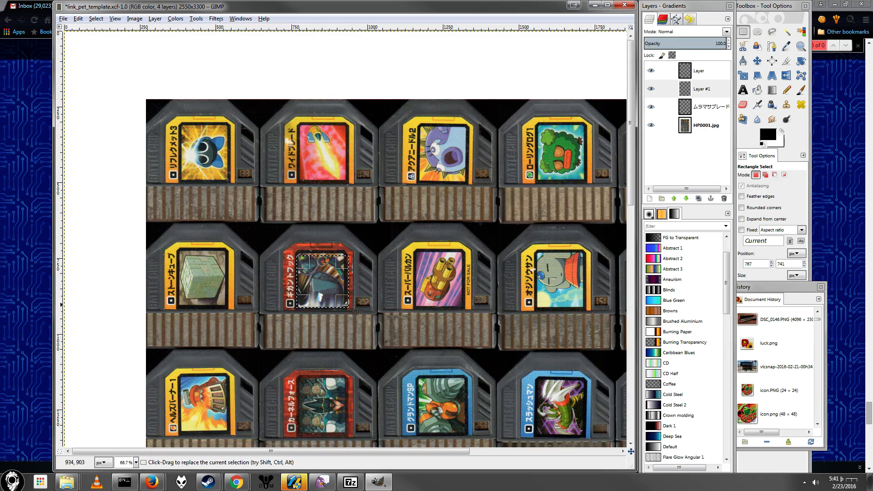
{"action": "scroll", "coordinate": [336, 300], "scroll_direction": "up", "scroll_amount": 2}
{"action": "scroll", "coordinate": [335, 300], "scroll_direction": "up", "scroll_amount": 1}
{"action": "scroll", "coordinate": [348, 316], "scroll_direction": "up", "scroll_amount": 2}
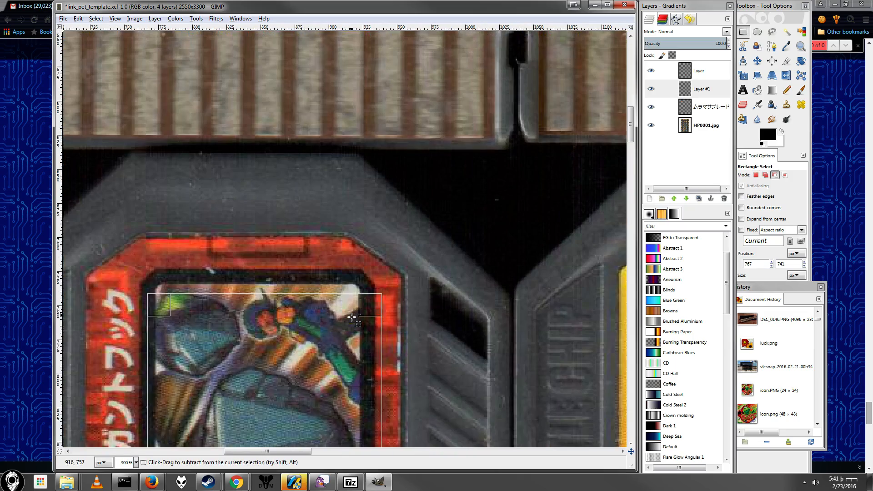
{"action": "scroll", "coordinate": [359, 317], "scroll_direction": "down", "scroll_amount": 1}
{"action": "left_click_drag", "start_coordinate": [373, 205], "coordinate": [356, 195]}
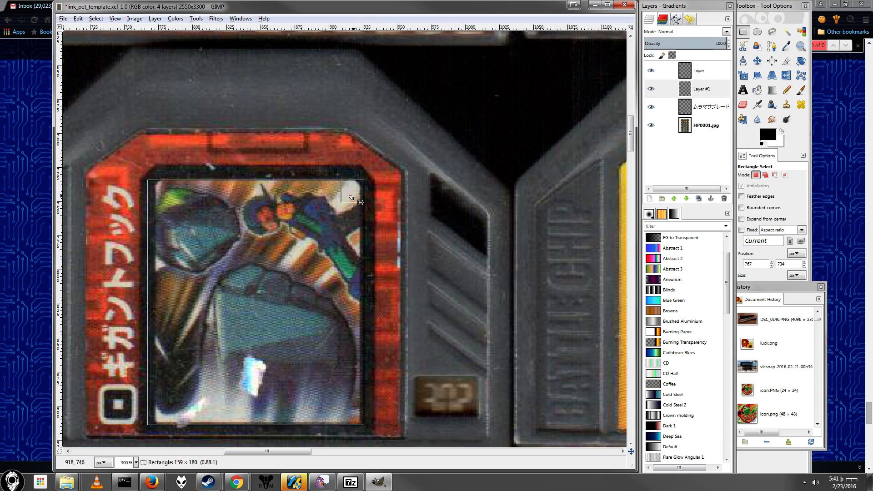
Step: Paste the copied BassAnly image onto the red chip's artwork and start rotating the floating selection
{"action": "key", "text": "ctrl+v"}
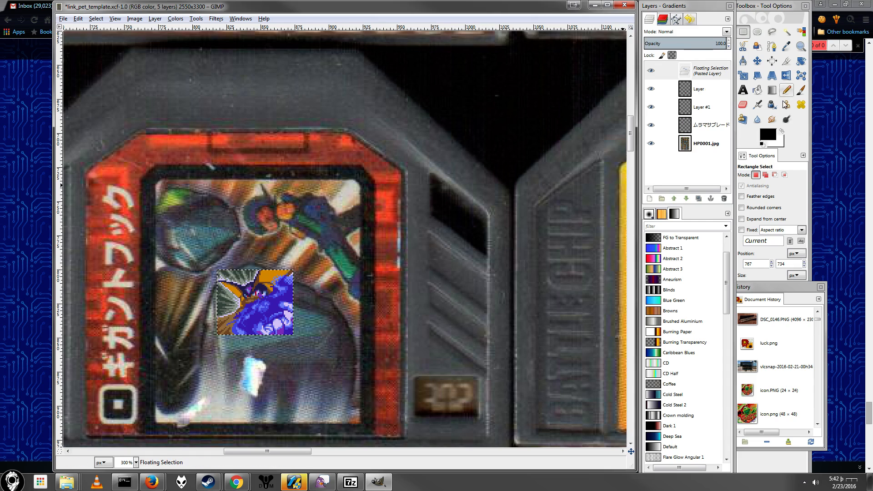
{"action": "left_click", "coordinate": [800, 62]}
{"action": "left_click", "coordinate": [277, 296]}
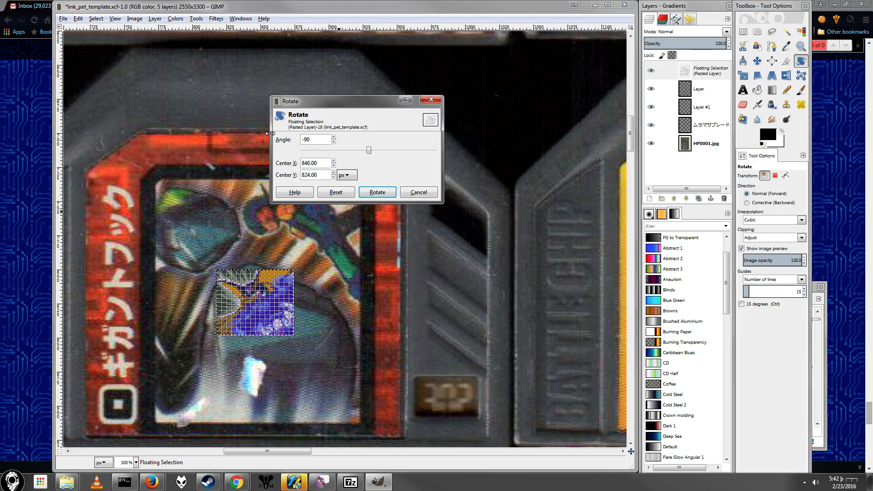
Step: Apply the −90° rotation to the BassAnly image, then scale it to 151 × 180 px over the red chip's artwork and anchor it
{"action": "left_click", "coordinate": [377, 192]}
{"action": "left_click", "coordinate": [743, 76]}
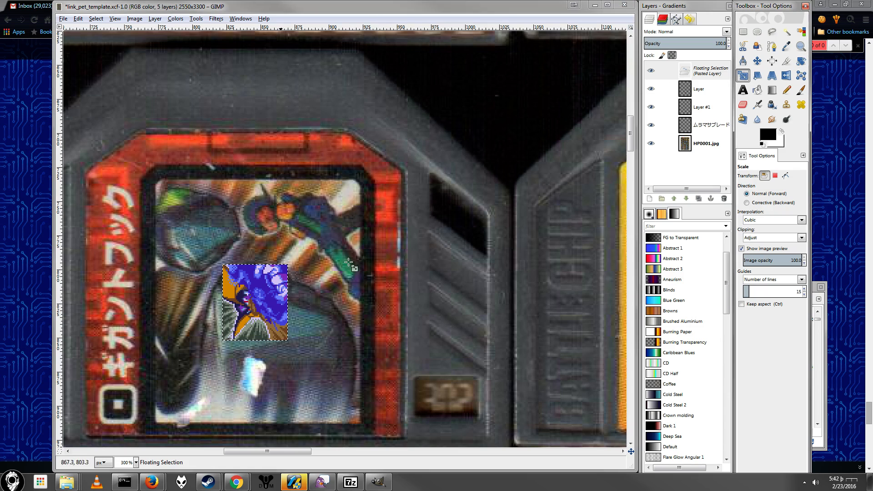
{"action": "left_click", "coordinate": [272, 305]}
{"action": "left_click_drag", "start_coordinate": [288, 265], "coordinate": [358, 184]}
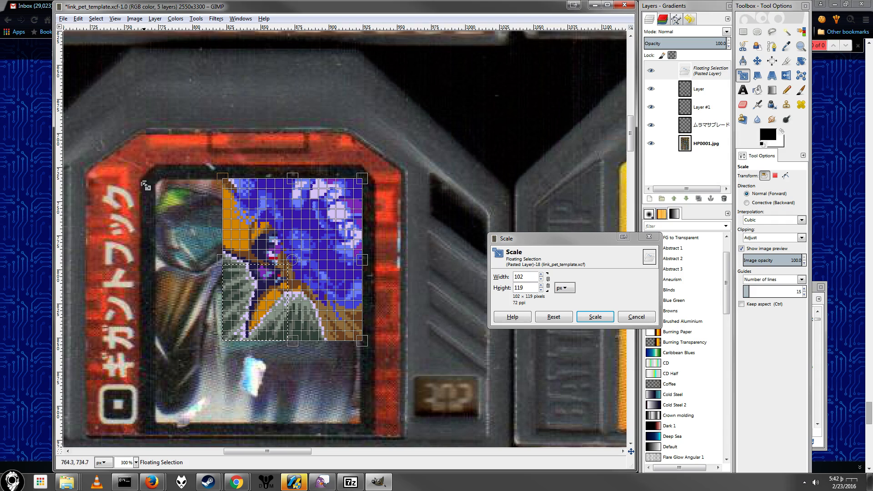
{"action": "left_click_drag", "start_coordinate": [238, 183], "coordinate": [161, 183]}
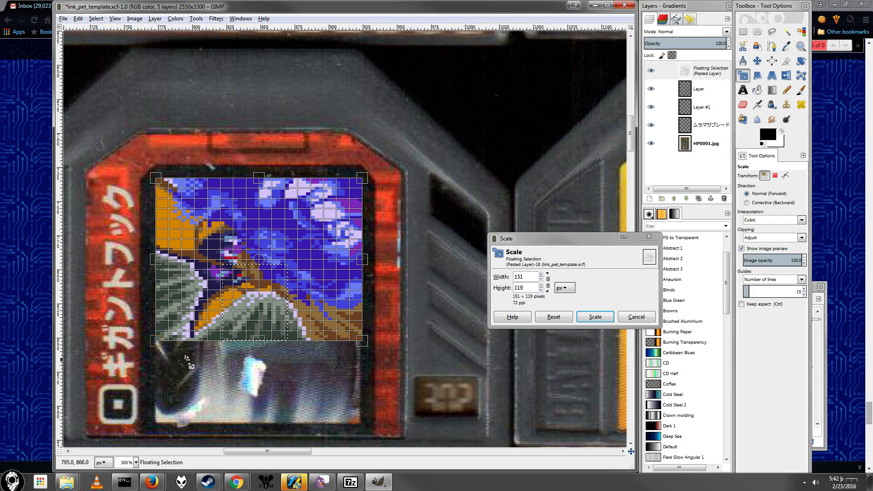
{"action": "left_click_drag", "start_coordinate": [259, 342], "coordinate": [251, 422]}
{"action": "scroll", "coordinate": [228, 319], "scroll_direction": "down", "scroll_amount": 10}
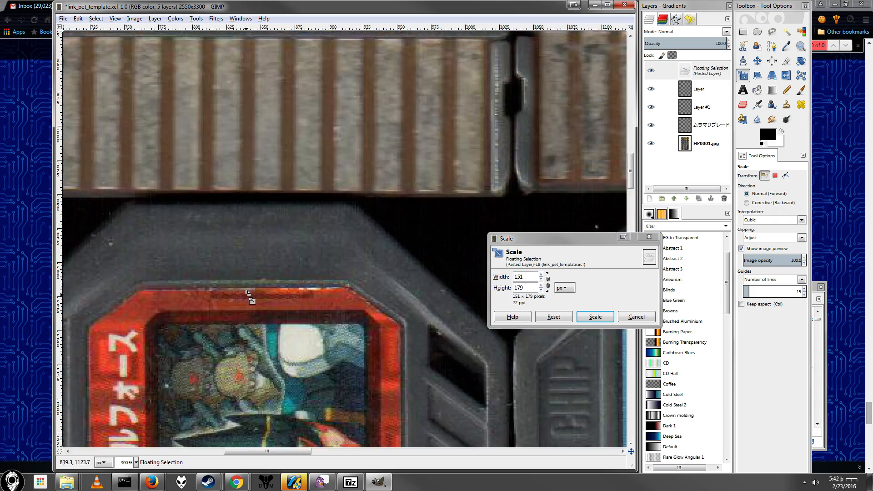
{"action": "scroll", "coordinate": [296, 281], "scroll_direction": "up", "scroll_amount": 8}
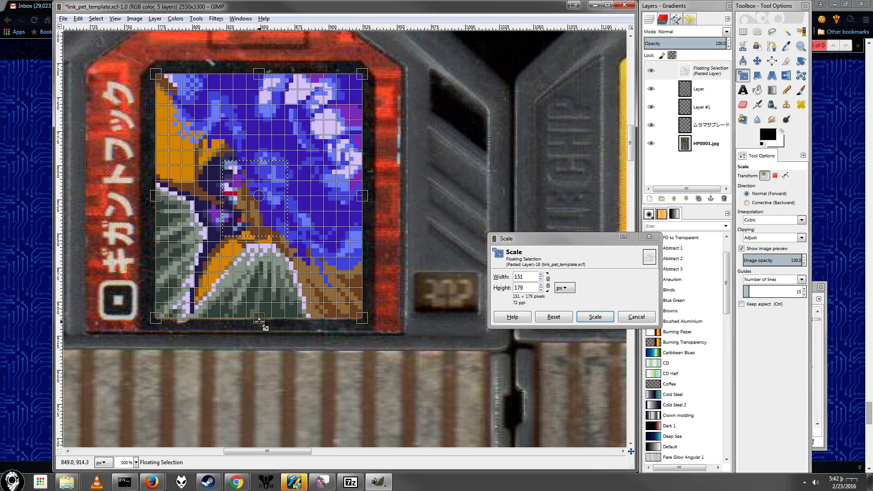
{"action": "left_click_drag", "start_coordinate": [259, 320], "coordinate": [263, 326]}
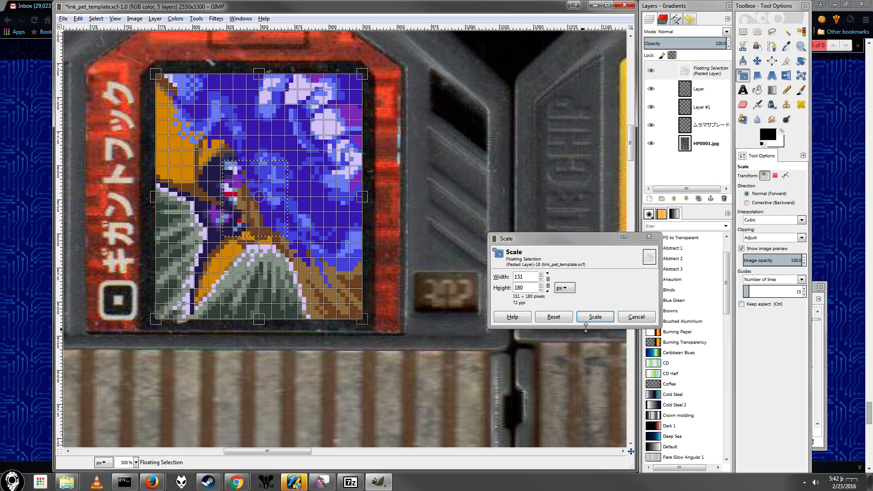
{"action": "left_click", "coordinate": [610, 320]}
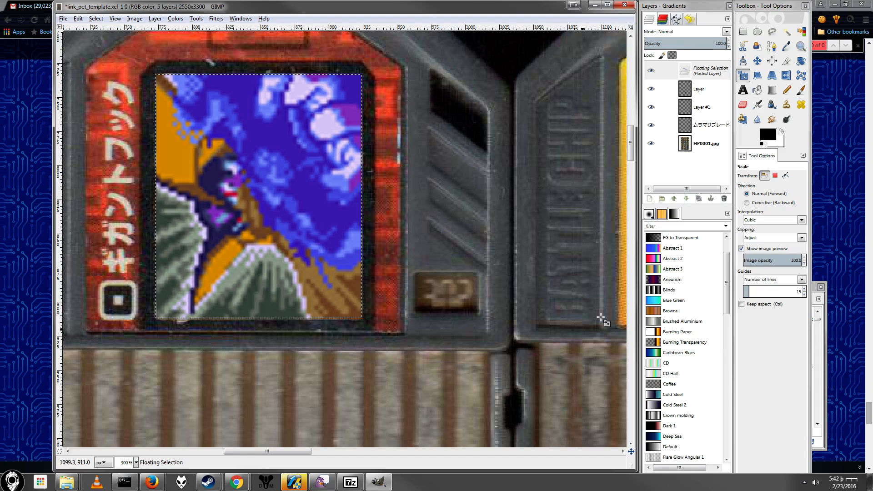
{"action": "left_click", "coordinate": [711, 199]}
Step: Hide Layer #1 and try to outline the black frame strip along the artwork's upper edge and rounded corners with Free Select
{"action": "left_click", "coordinate": [651, 89]}
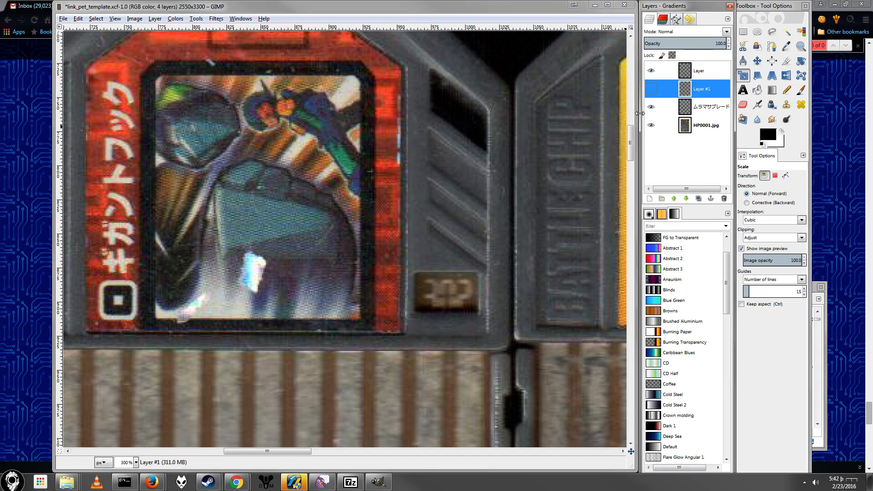
{"action": "left_click", "coordinate": [772, 31]}
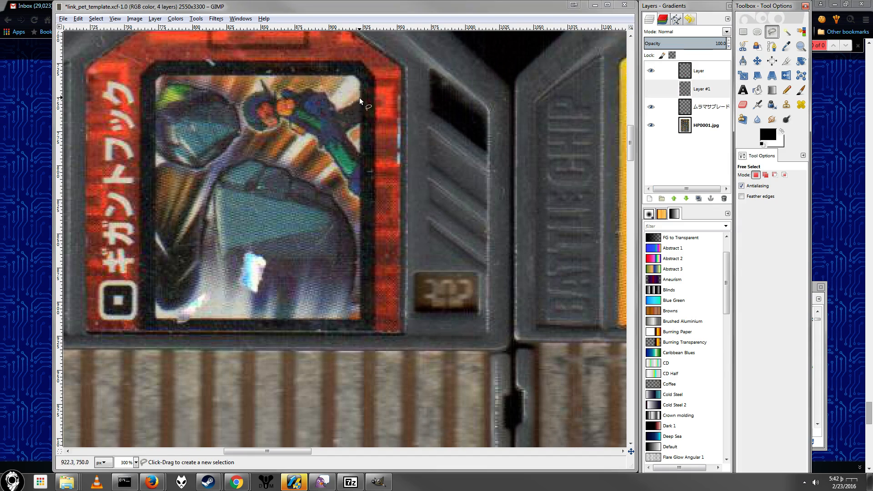
{"action": "scroll", "coordinate": [360, 100], "scroll_direction": "up", "scroll_amount": 3}
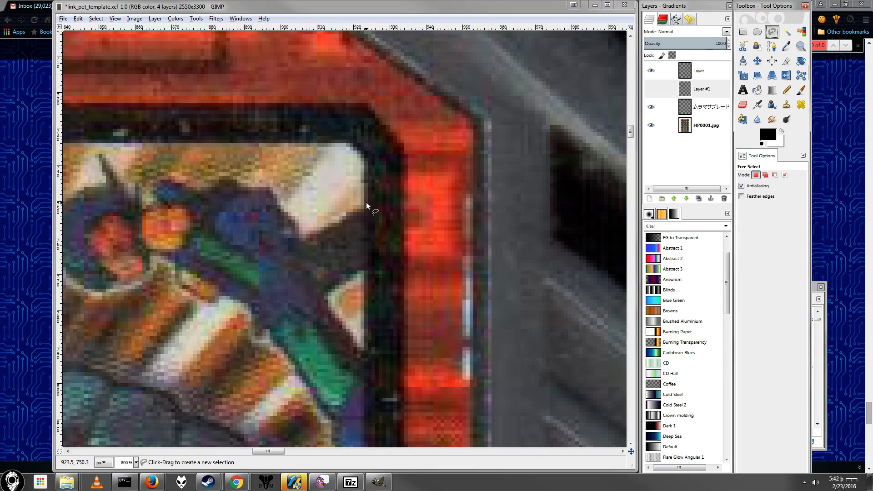
{"action": "left_click", "coordinate": [366, 203]}
{"action": "left_click", "coordinate": [351, 142]}
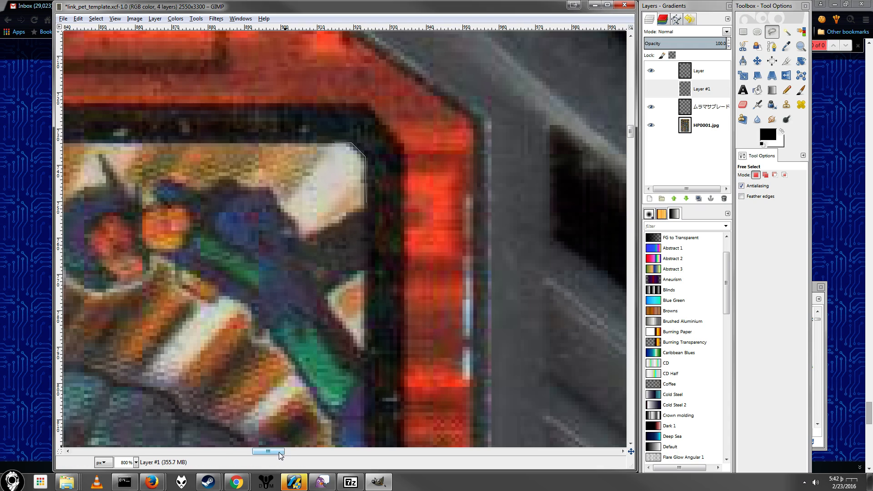
{"action": "left_click_drag", "start_coordinate": [281, 451], "coordinate": [255, 450]}
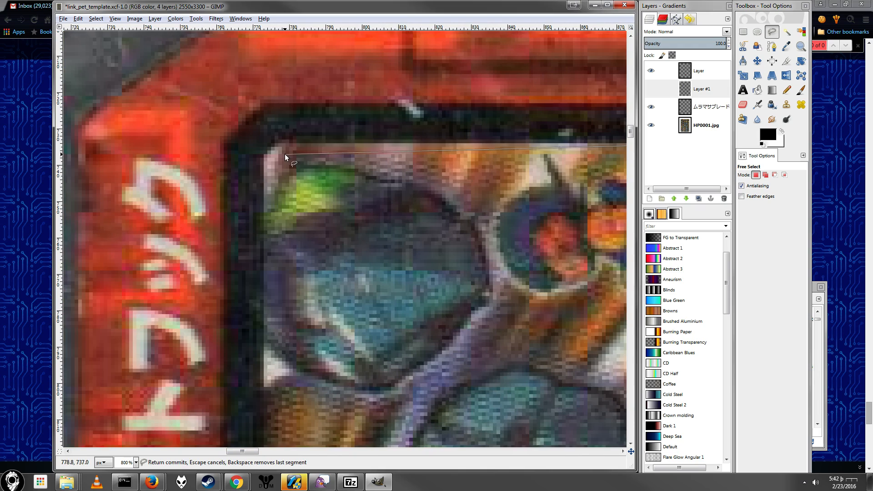
{"action": "left_click", "coordinate": [281, 139]}
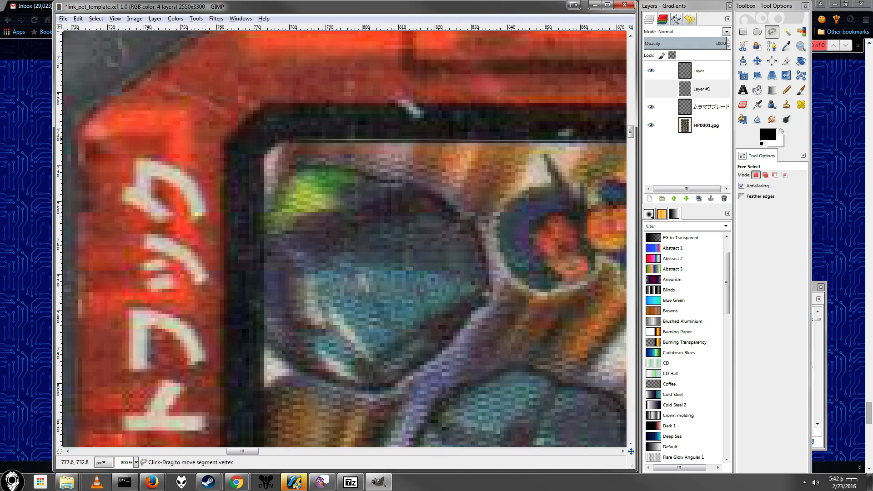
{"action": "left_click", "coordinate": [270, 154]}
{"action": "left_click", "coordinate": [245, 153]}
{"action": "left_click", "coordinate": [256, 124]}
{"action": "left_click", "coordinate": [337, 114]}
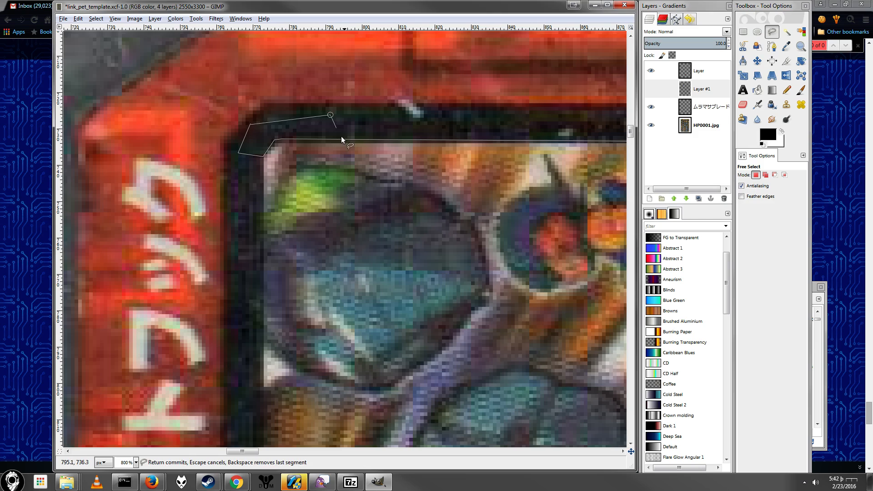
{"action": "scroll", "coordinate": [376, 176], "scroll_direction": "down", "scroll_amount": 1}
{"action": "scroll", "coordinate": [377, 176], "scroll_direction": "down", "scroll_amount": 1}
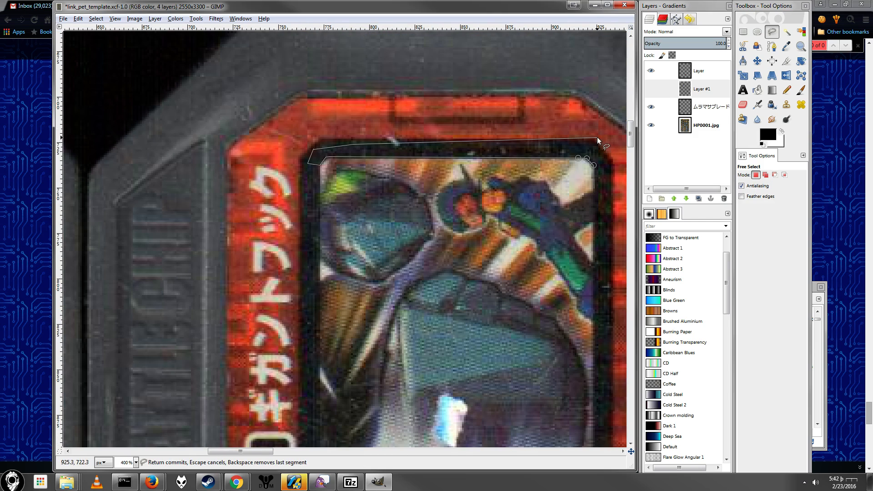
{"action": "left_click", "coordinate": [613, 159]}
{"action": "left_click", "coordinate": [595, 189]}
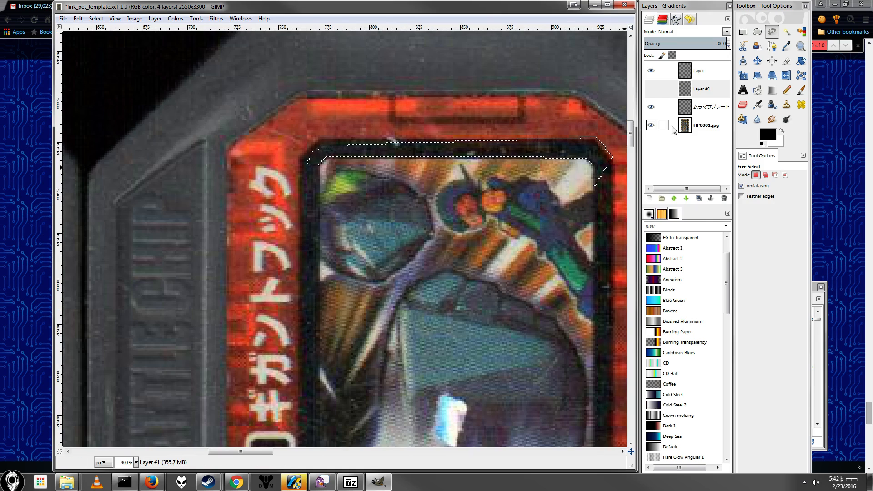
Step: Show Layer #1 and compare the BassAnly image's upper corner with the outlined selection up close
{"action": "left_click", "coordinate": [651, 88]}
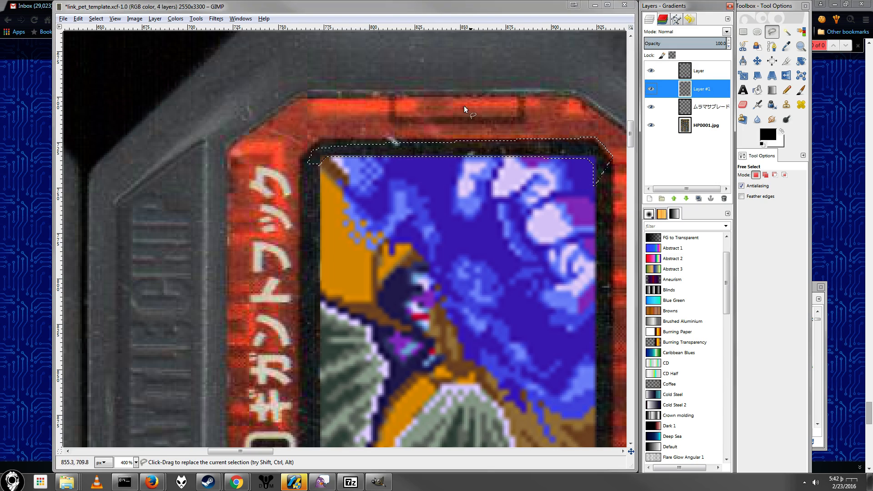
{"action": "left_click", "coordinate": [493, 7]}
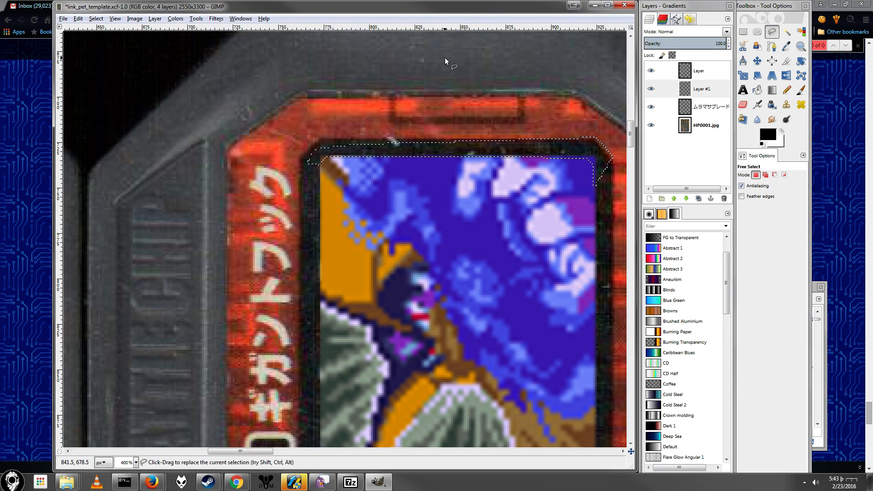
{"action": "scroll", "coordinate": [605, 178], "scroll_direction": "up", "scroll_amount": 3}
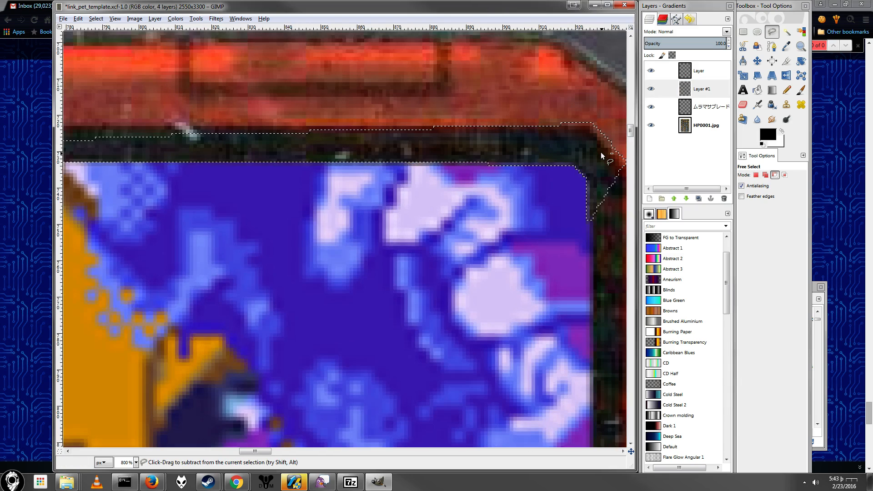
{"action": "left_click", "coordinate": [593, 242]}
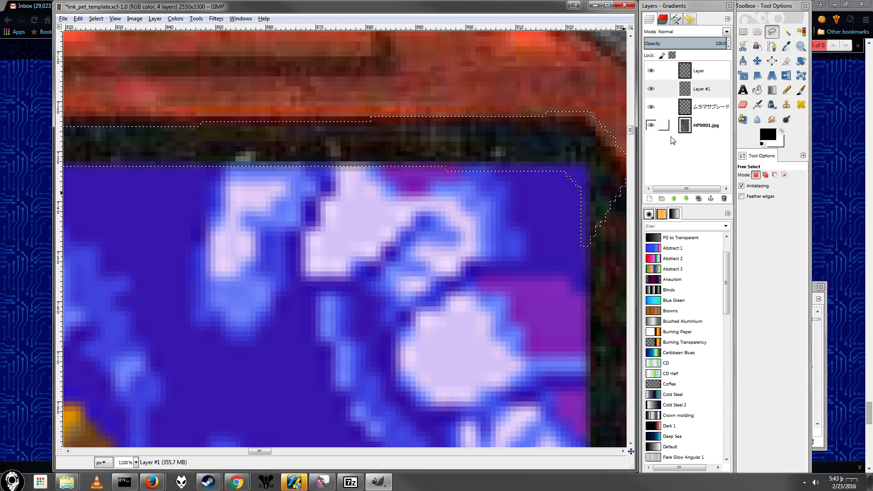
Step: Hide Layer #1 and redraw a wider free selection around the frame, following the artwork's upper edge and both rounded upper corners
{"action": "left_click", "coordinate": [651, 88]}
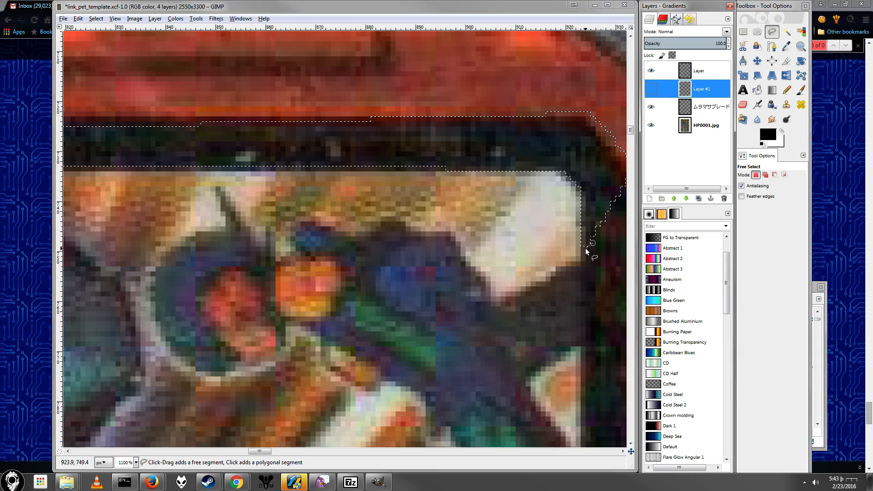
{"action": "mouse_move", "coordinate": [587, 250]}
{"action": "left_mouse_down"}
{"action": "mouse_move", "coordinate": [583, 187]}
{"action": "mouse_move", "coordinate": [567, 175]}
{"action": "left_mouse_up"}
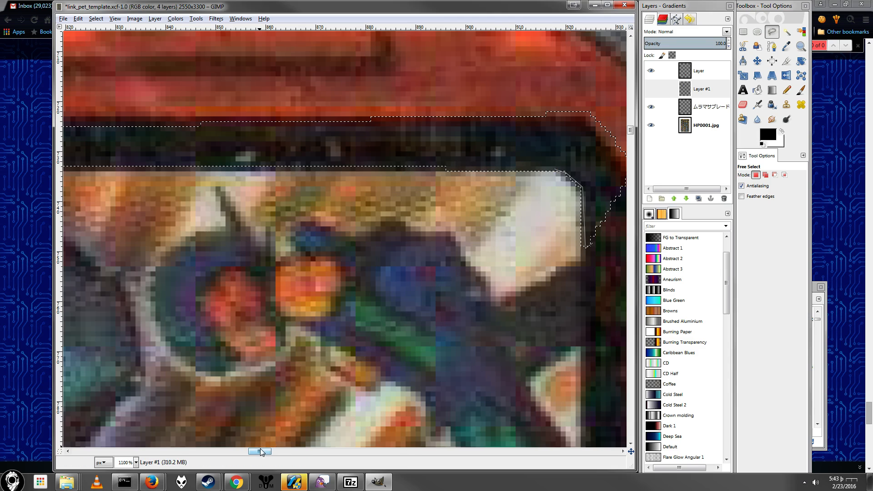
{"action": "left_click_drag", "start_coordinate": [262, 451], "coordinate": [234, 451]}
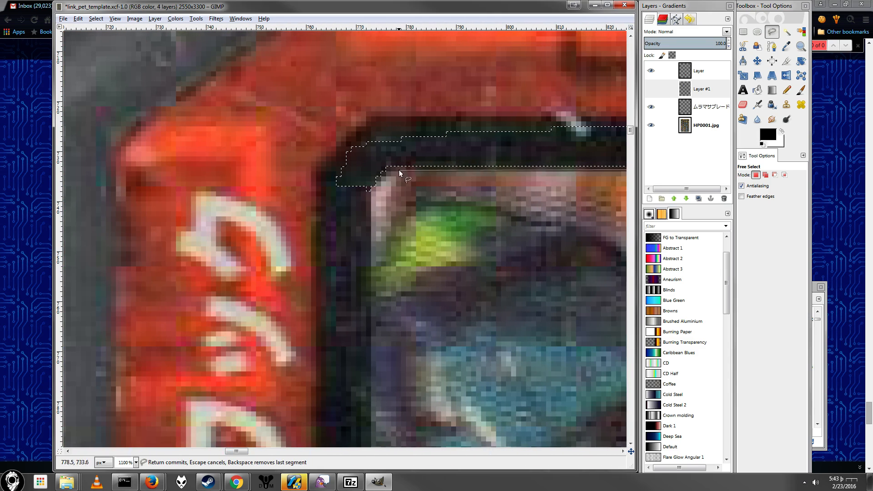
{"action": "left_click", "coordinate": [387, 166]}
{"action": "left_click", "coordinate": [372, 188]}
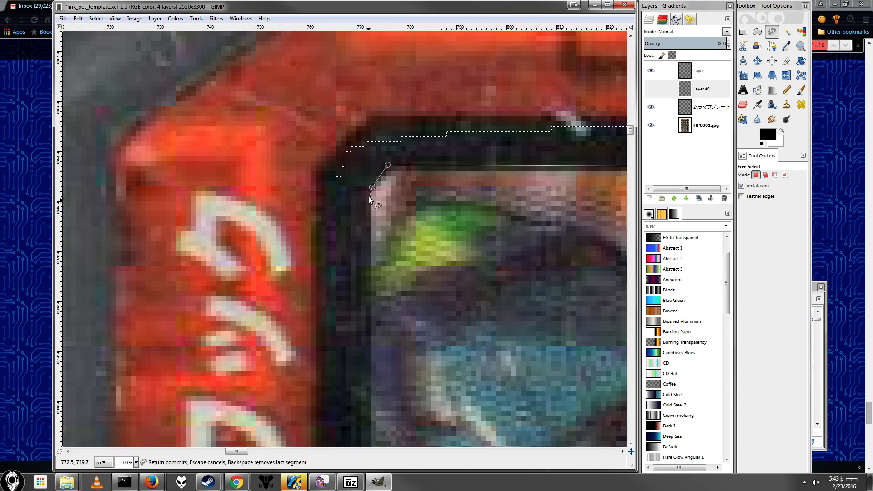
{"action": "left_click", "coordinate": [370, 201]}
{"action": "left_click", "coordinate": [292, 173]}
{"action": "left_click", "coordinate": [388, 126]}
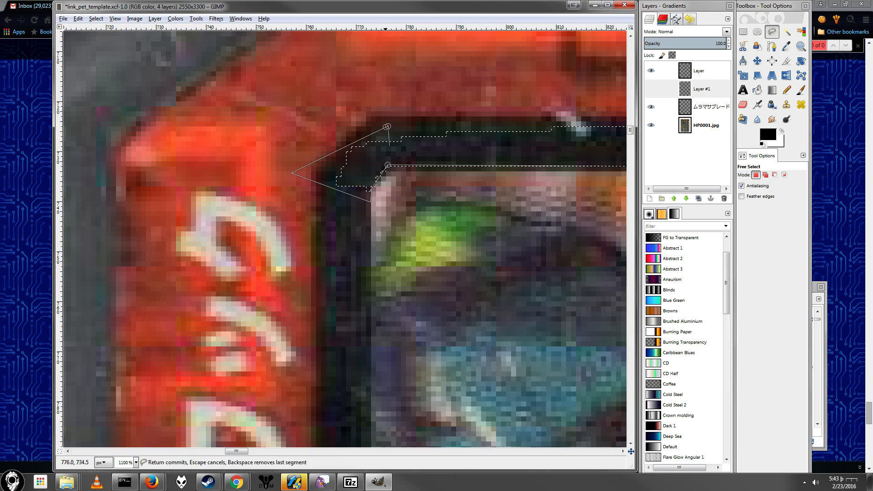
{"action": "left_click_drag", "start_coordinate": [238, 451], "coordinate": [277, 442]}
{"action": "left_click", "coordinate": [248, 85]}
{"action": "left_click", "coordinate": [279, 212]}
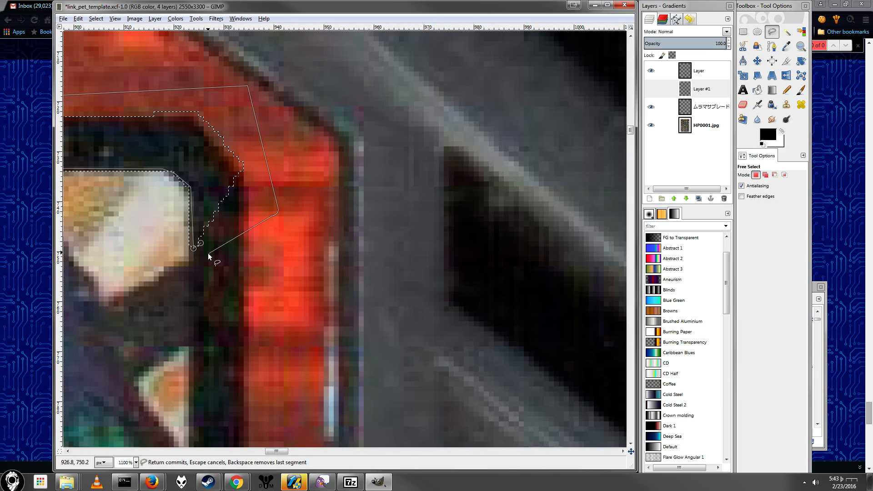
{"action": "left_click", "coordinate": [207, 251]}
{"action": "key", "text": "Return"}
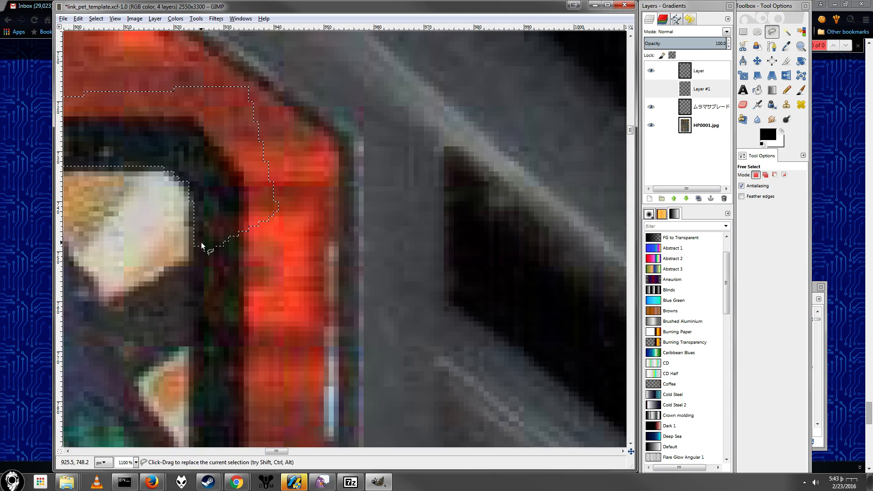
Step: Show Layer #1 again and delete the selected overflow so the BassAnly image follows the frame's rounded upper corners
{"action": "left_click", "coordinate": [657, 94]}
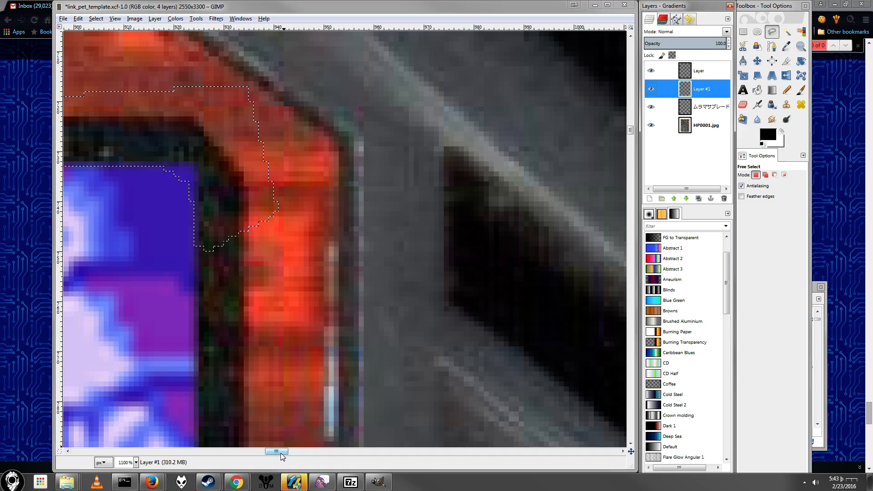
{"action": "left_click_drag", "start_coordinate": [281, 456], "coordinate": [268, 456]}
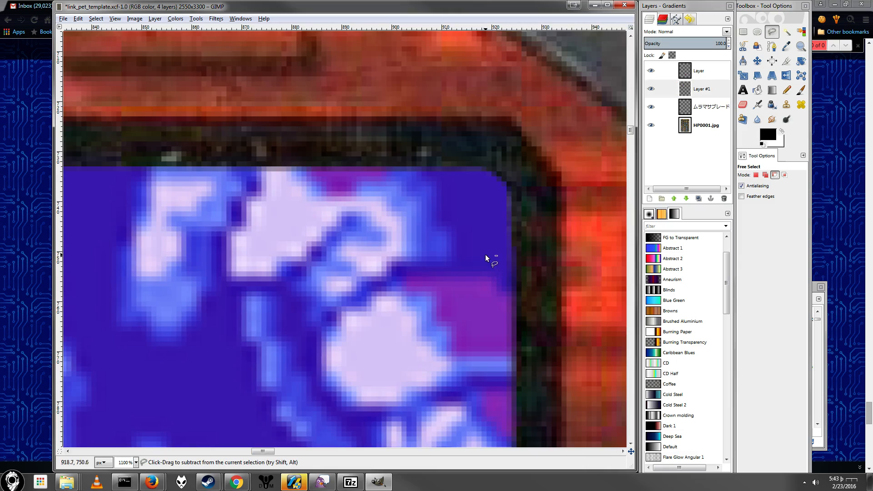
{"action": "scroll", "coordinate": [487, 259], "scroll_direction": "down", "scroll_amount": 6, "text": "ctrl"}
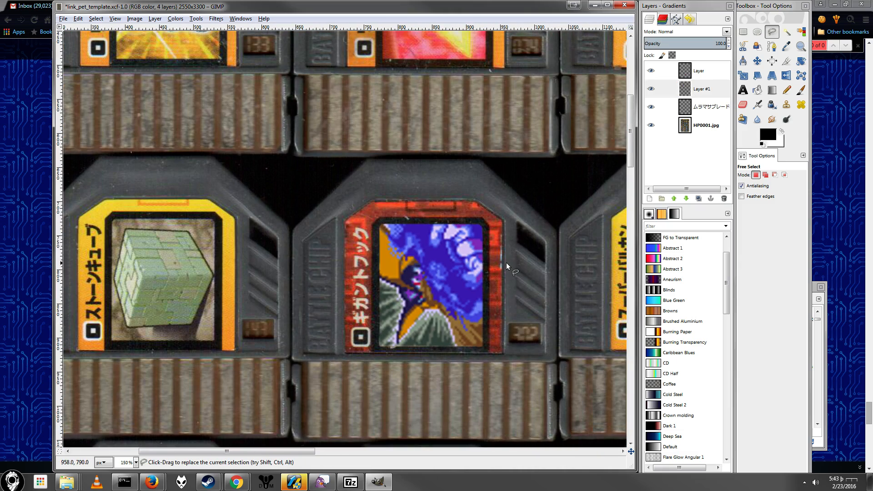
{"action": "scroll", "coordinate": [467, 330], "scroll_direction": "up", "scroll_amount": 4, "text": "ctrl"}
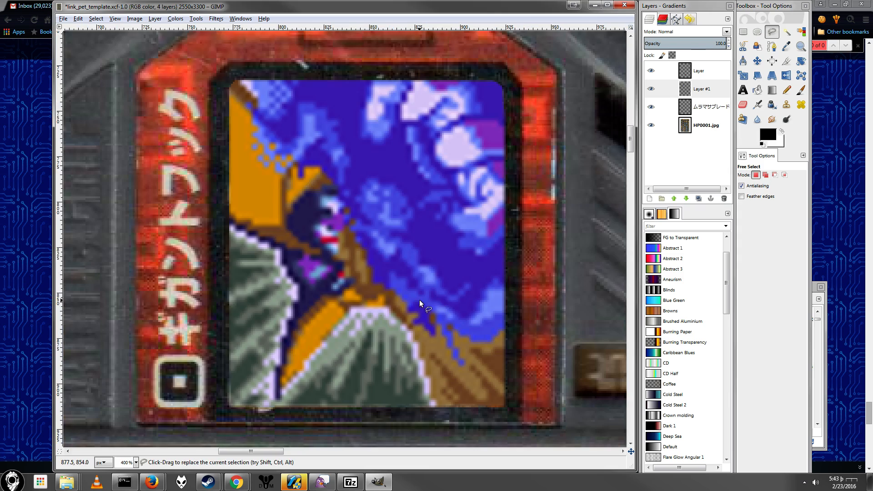
{"action": "scroll", "coordinate": [414, 304], "scroll_direction": "up", "scroll_amount": 1, "text": "ctrl"}
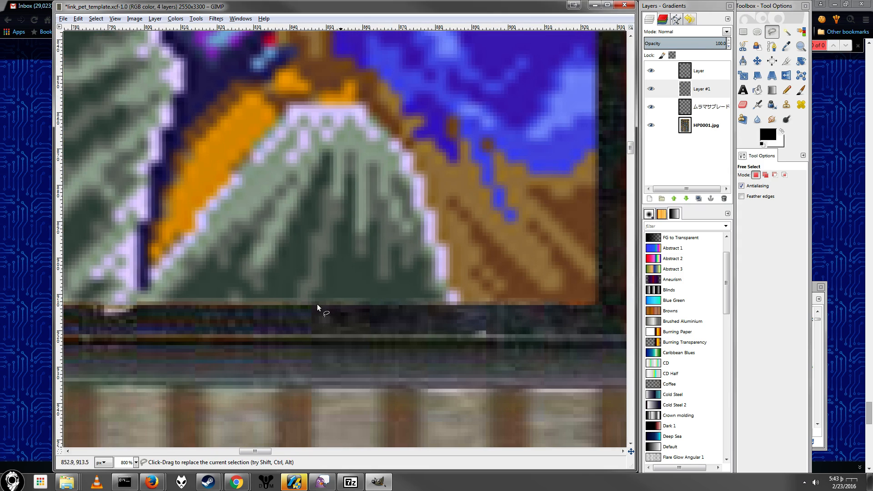
{"action": "scroll", "coordinate": [405, 277], "scroll_direction": "down", "scroll_amount": 4, "text": "ctrl"}
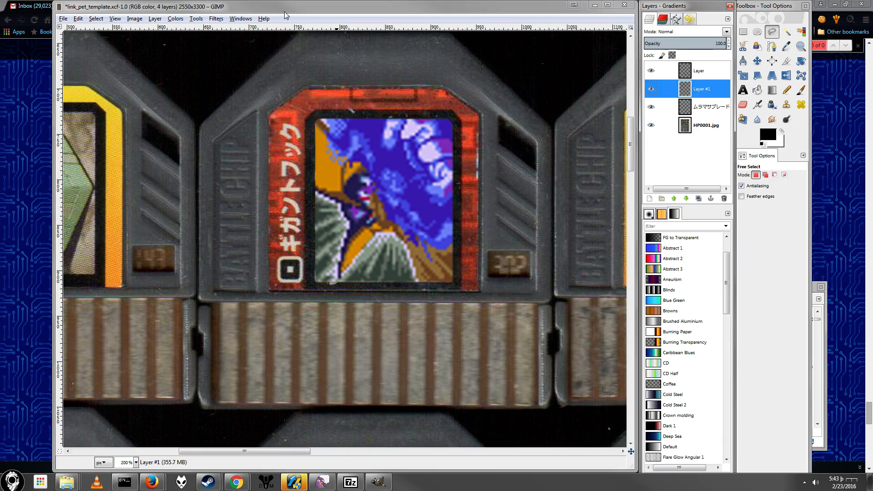
Step: Activate Layer #1 and draw a rectangular selection of about 158 × 185 px around the BassAnly artwork on the red label
{"action": "left_click", "coordinate": [215, 18]}
{"action": "left_click", "coordinate": [704, 93]}
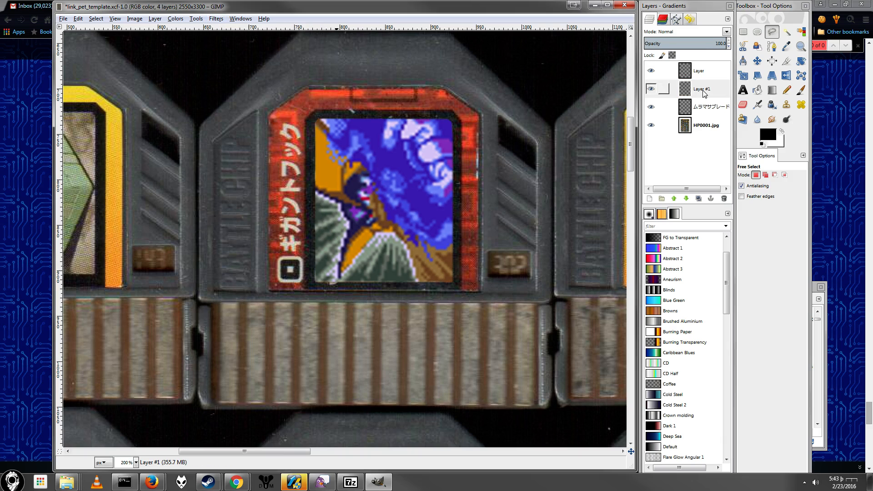
{"action": "left_click", "coordinate": [743, 32]}
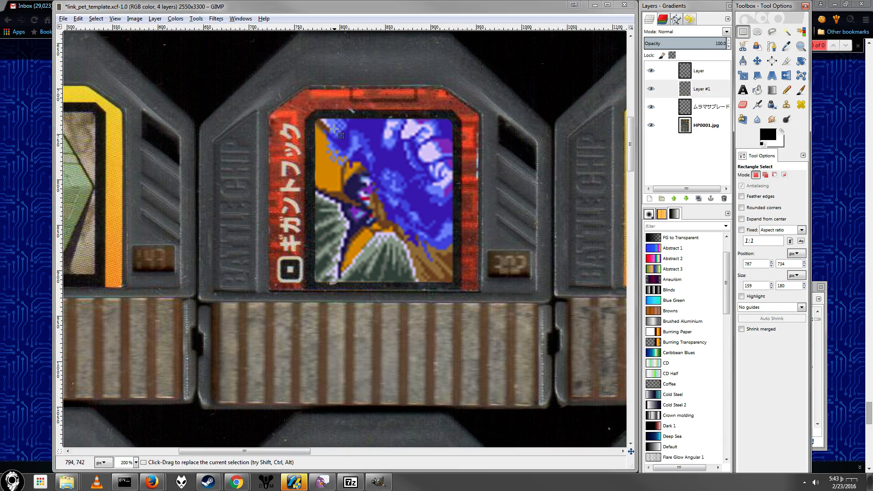
{"action": "left_click_drag", "start_coordinate": [311, 117], "coordinate": [455, 284]}
Step: Apply independent RGB Noise to the selected artwork with red, green and blue at 0.08 and alpha at 0.00
{"action": "left_click", "coordinate": [216, 19]}
{"action": "mouse_move", "coordinate": [240, 18]}
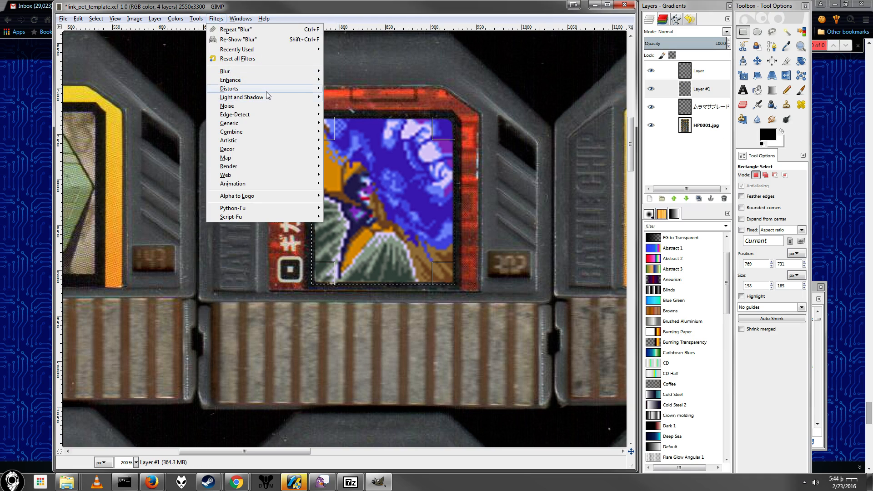
{"action": "mouse_move", "coordinate": [268, 91]}
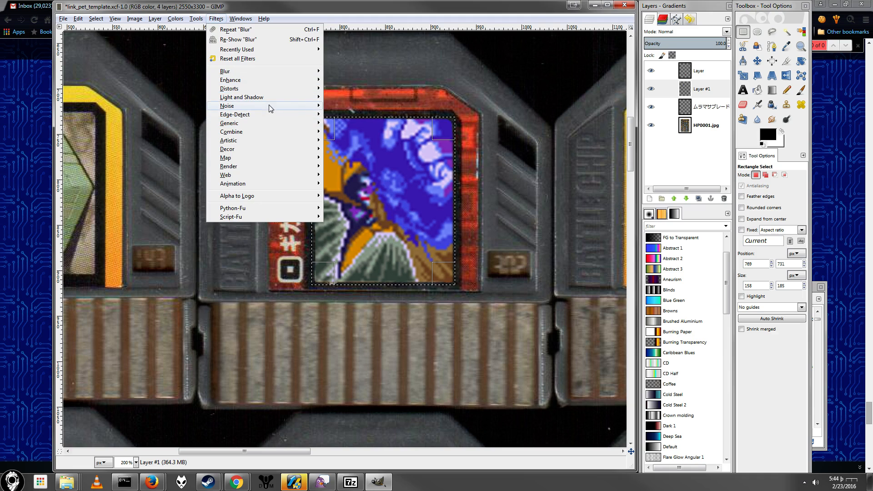
{"action": "left_click", "coordinate": [349, 132]}
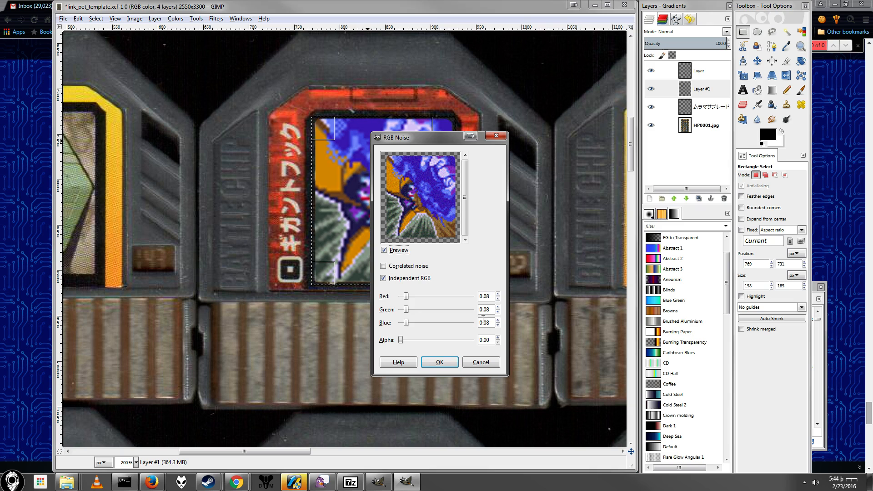
{"action": "left_click", "coordinate": [440, 363]}
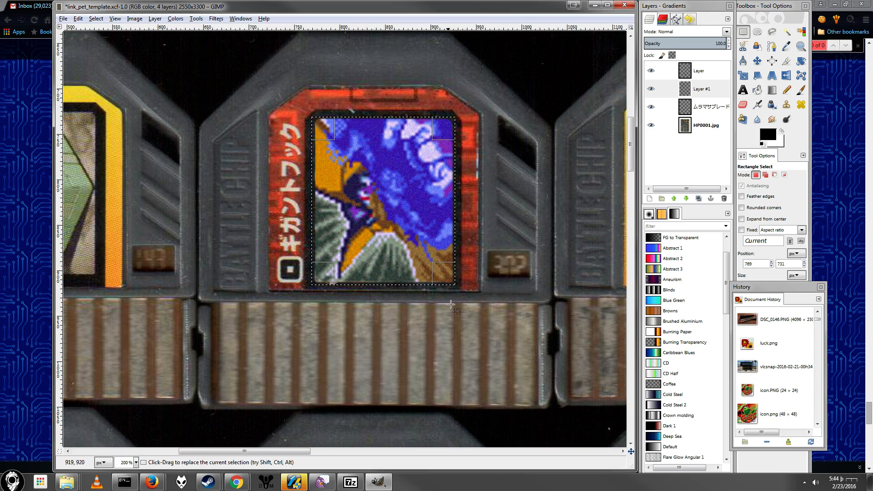
Step: Inspect the noisy BassAnly artwork up close and compare it with the other chip labels on the sheet
{"action": "scroll", "coordinate": [408, 223], "scroll_direction": "up", "scroll_amount": 1}
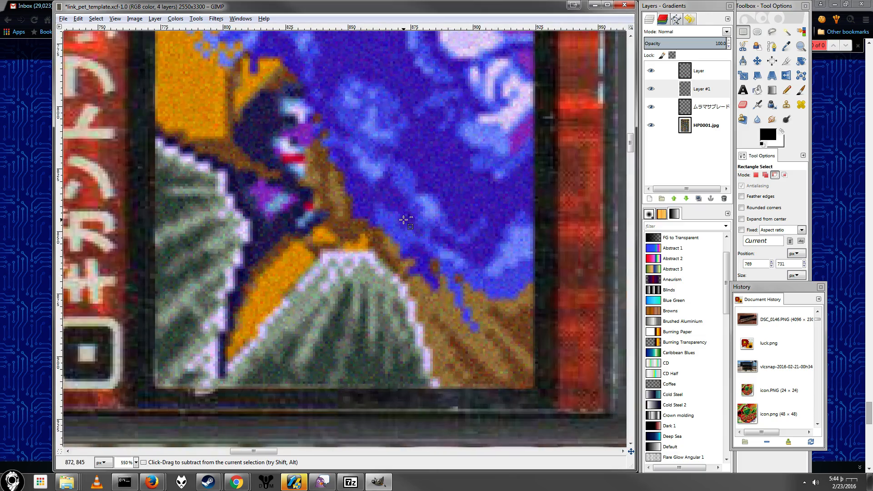
{"action": "scroll", "coordinate": [407, 221], "scroll_direction": "down", "scroll_amount": 3}
{"action": "scroll", "coordinate": [402, 211], "scroll_direction": "down", "scroll_amount": 5}
{"action": "scroll", "coordinate": [403, 210], "scroll_direction": "down", "scroll_amount": 9}
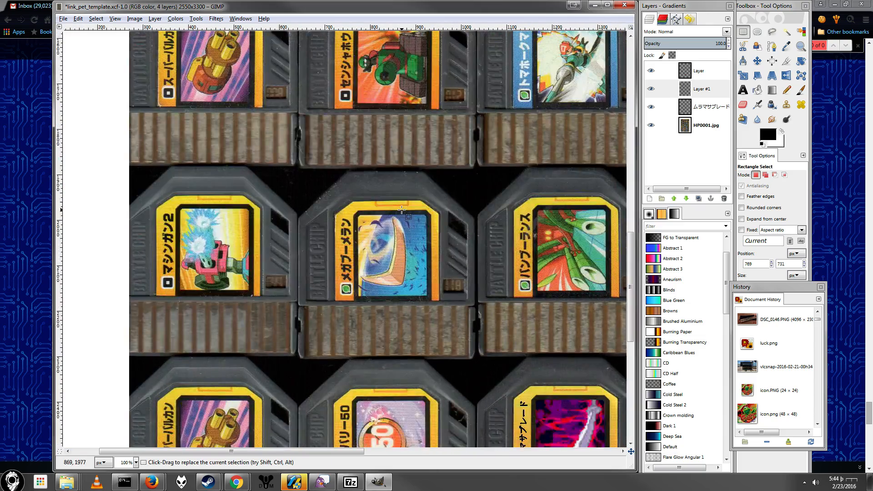
{"action": "scroll", "coordinate": [377, 213], "scroll_direction": "up", "scroll_amount": 16}
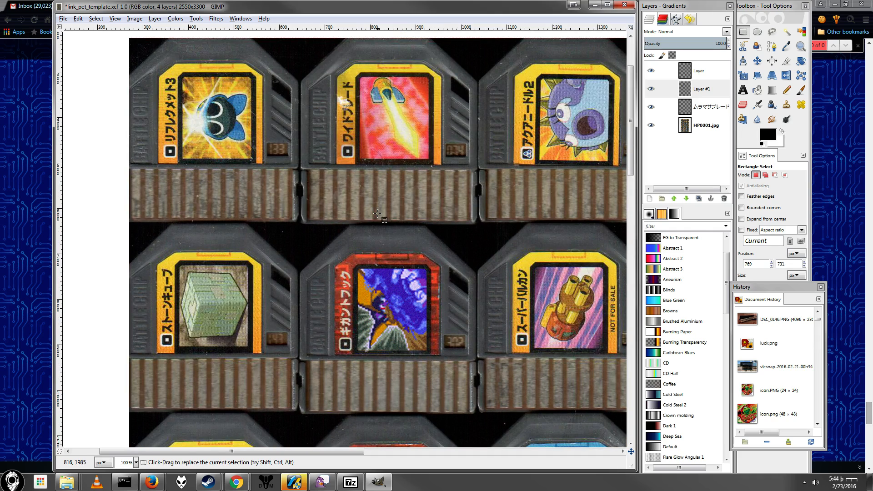
{"action": "scroll", "coordinate": [384, 213], "scroll_direction": "down", "scroll_amount": 2}
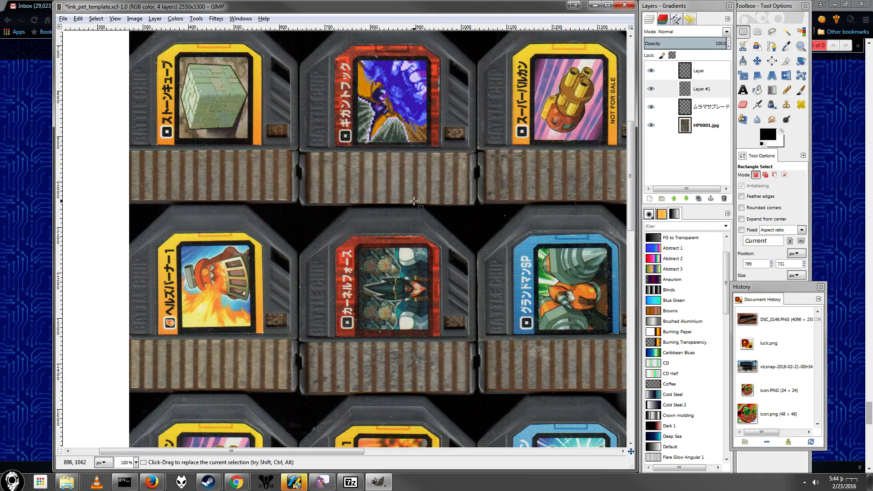
{"action": "scroll", "coordinate": [413, 201], "scroll_direction": "down", "scroll_amount": 7}
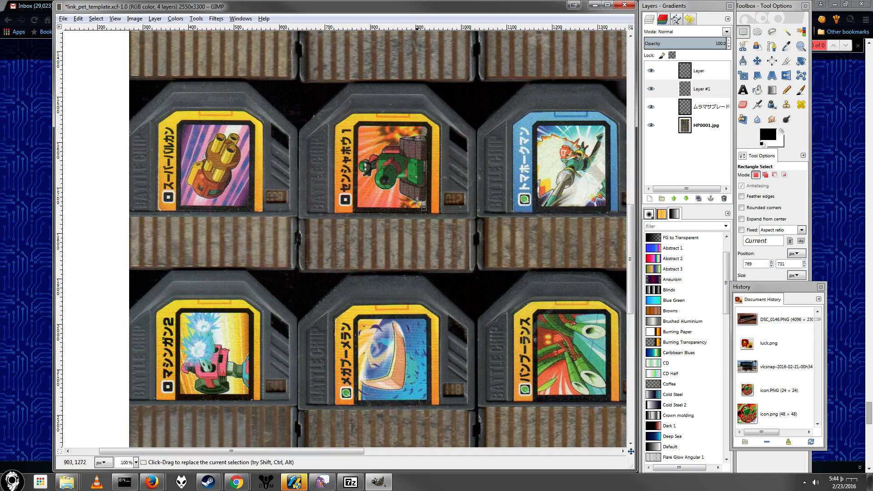
Step: Add a white-filled 2550 × 3300 px layer, raise it to the top of the stack and hide it
{"action": "left_click", "coordinate": [650, 199]}
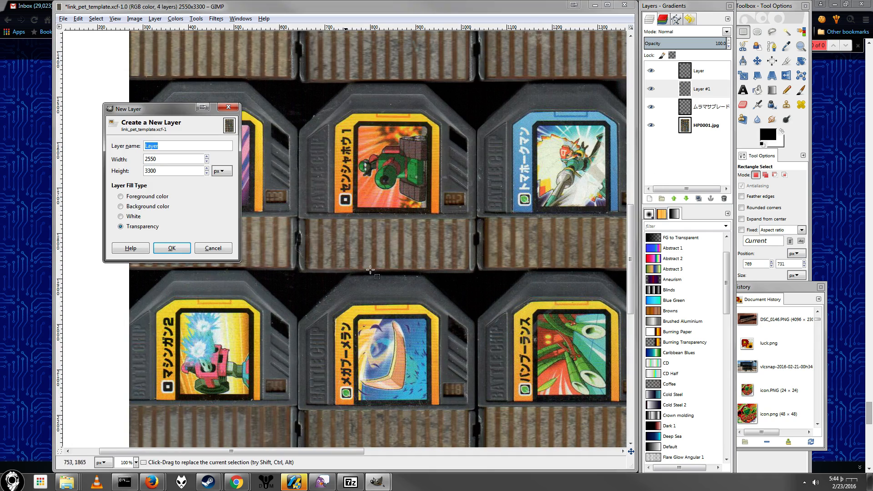
{"action": "left_click", "coordinate": [121, 217]}
{"action": "left_click", "coordinate": [171, 249]}
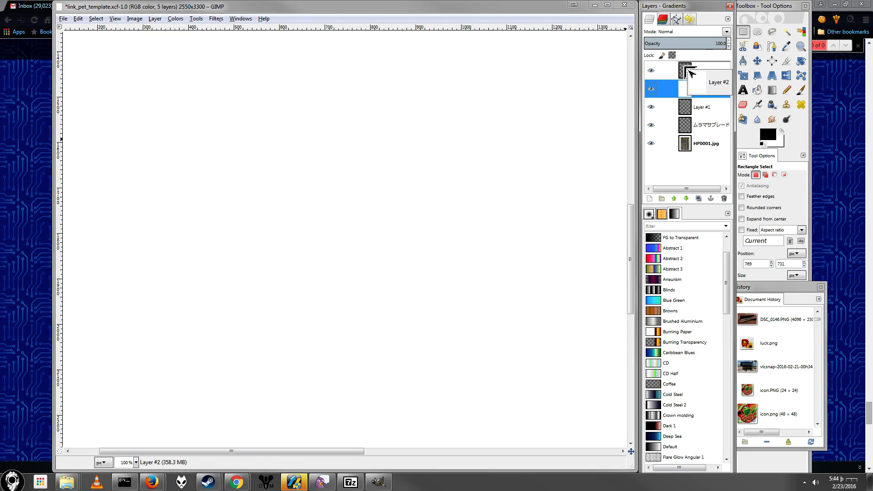
{"action": "left_click", "coordinate": [651, 71]}
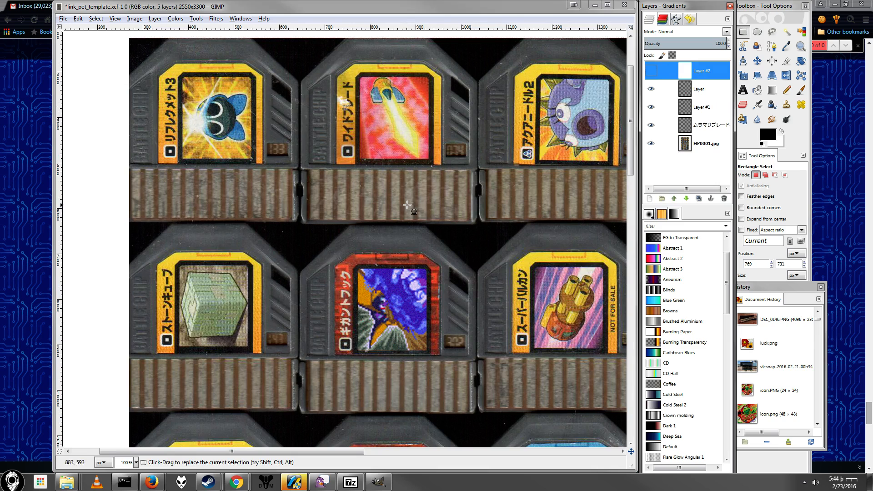
Step: Draw a rectangular selection of about 402 × 426 px around the whole red BassAnly chip
{"action": "left_click", "coordinate": [744, 32]}
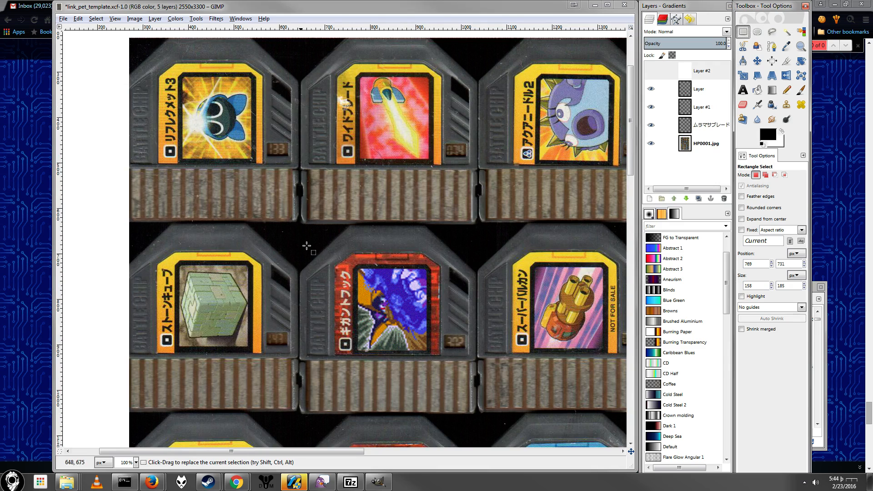
{"action": "left_click_drag", "start_coordinate": [296, 227], "coordinate": [480, 421]}
{"action": "scroll", "coordinate": [494, 260], "scroll_direction": "down", "scroll_amount": 10}
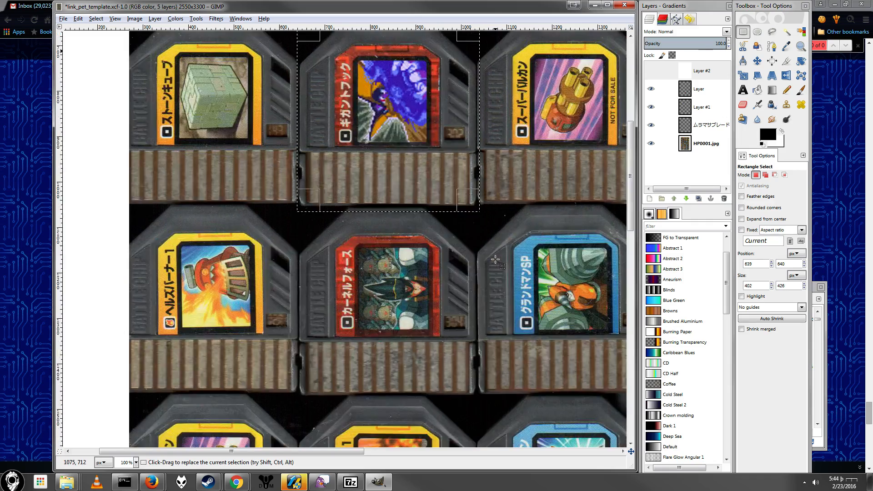
{"action": "scroll", "coordinate": [494, 259], "scroll_direction": "down", "scroll_amount": 10}
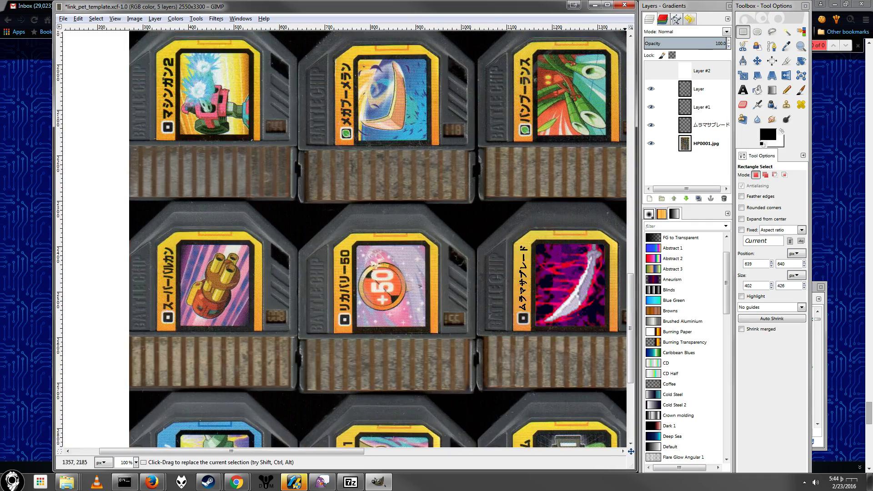
{"action": "scroll", "coordinate": [553, 158], "scroll_direction": "up", "scroll_amount": 15}
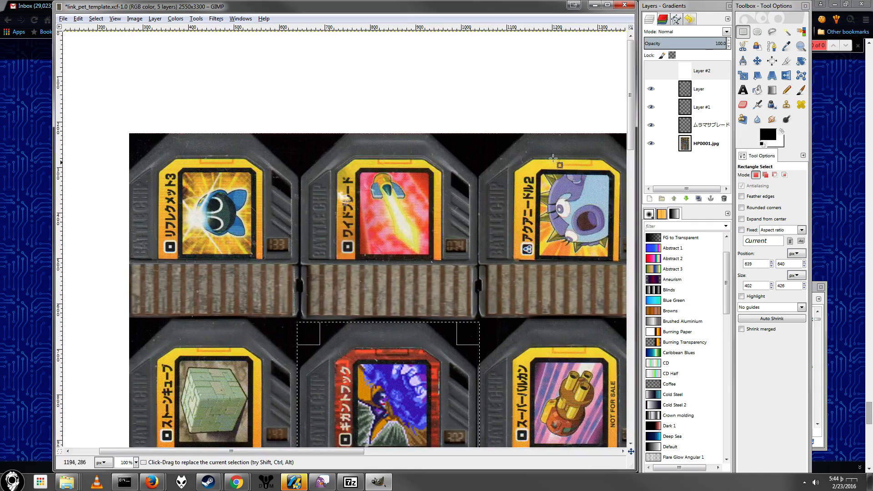
{"action": "scroll", "coordinate": [553, 158], "scroll_direction": "down", "scroll_amount": 4}
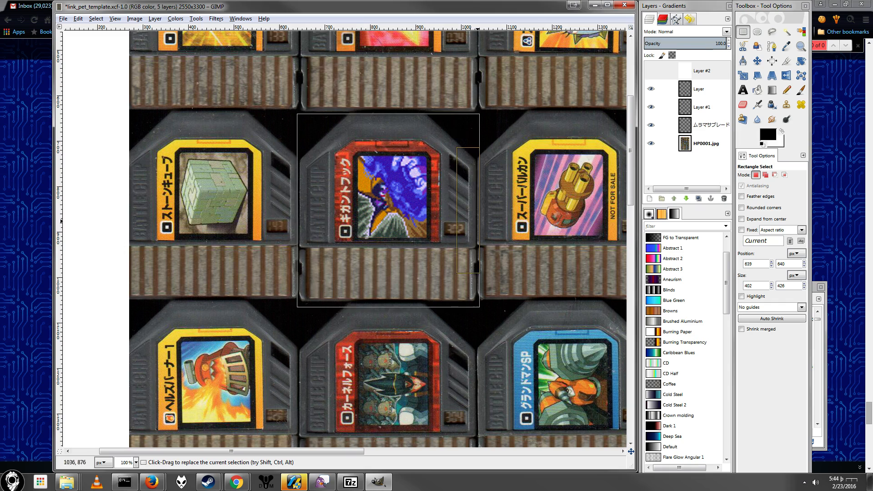
Step: Show the white top layer and delete the selected area from it to expose the red BassAnly chip
{"action": "left_click", "coordinate": [697, 73]}
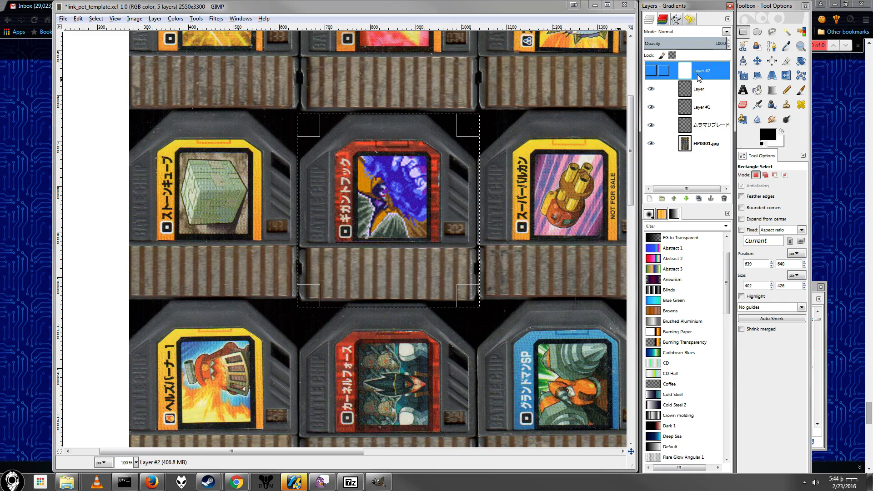
{"action": "left_click", "coordinate": [651, 72]}
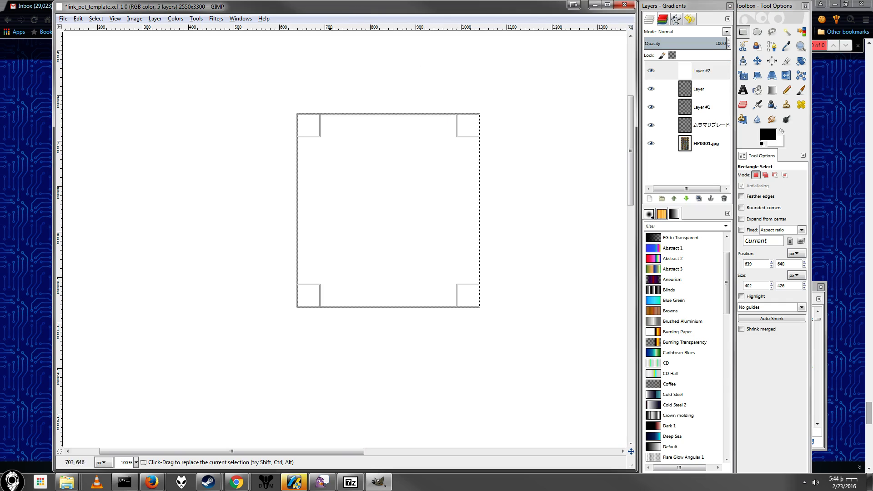
{"action": "key", "text": "Delete"}
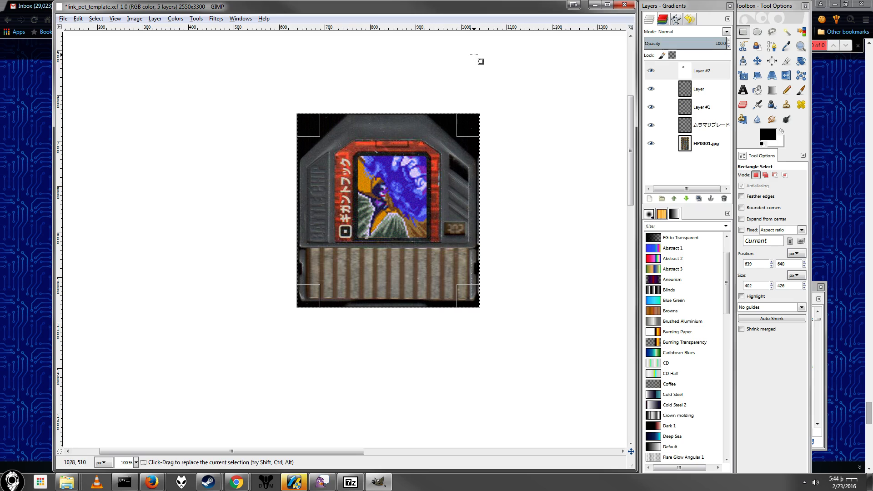
Step: Hide the white layer and draw a rectangular selection of about 399 × 424 px around the yellow ムラマサブレード chip
{"action": "left_click", "coordinate": [651, 70]}
{"action": "scroll", "coordinate": [481, 245], "scroll_direction": "down", "scroll_amount": 5}
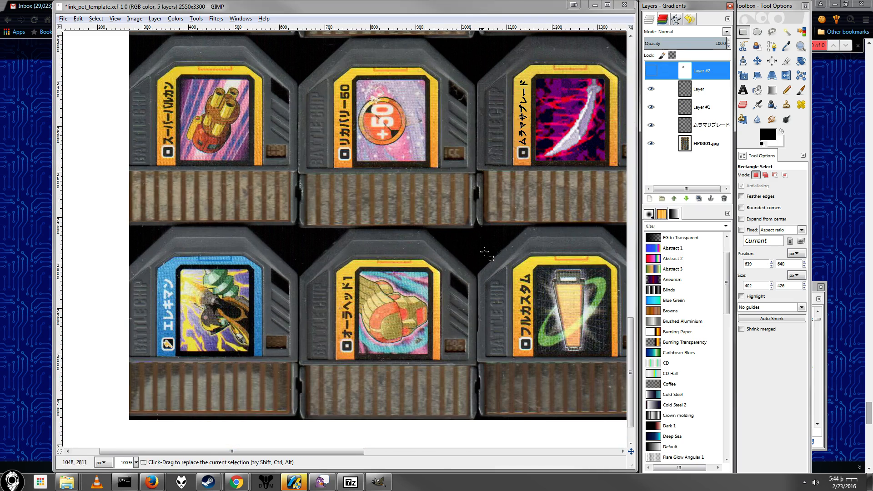
{"action": "left_click_drag", "start_coordinate": [350, 452], "coordinate": [430, 425]}
{"action": "scroll", "coordinate": [450, 298], "scroll_direction": "up", "scroll_amount": 2}
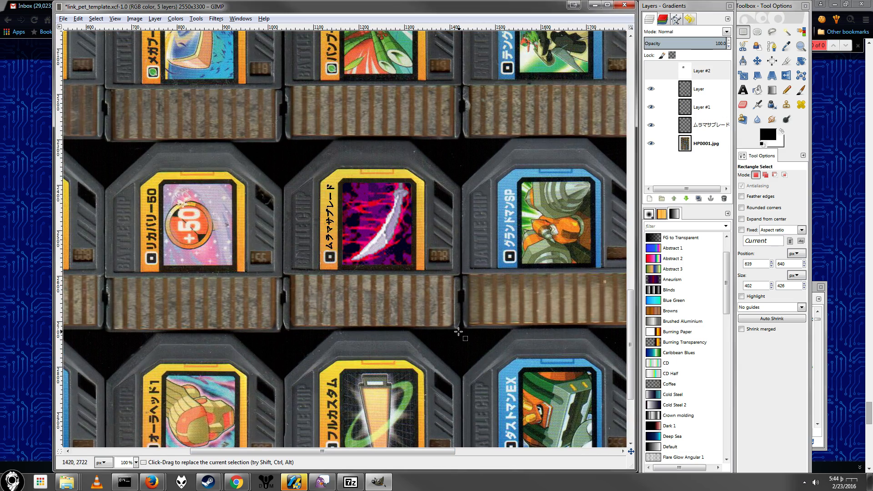
{"action": "left_click_drag", "start_coordinate": [463, 331], "coordinate": [282, 139]}
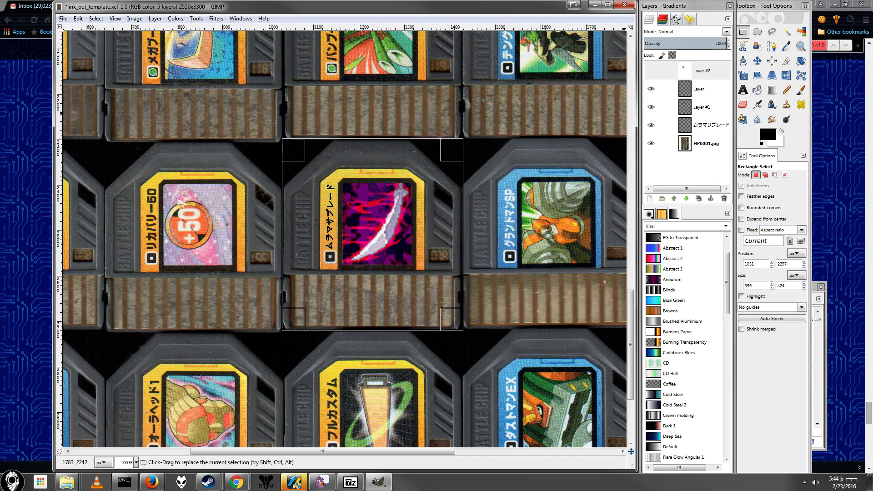
Step: Show the white layer again and cut out the selected area to expose the ムラマサブレード chip
{"action": "left_click", "coordinate": [700, 71]}
{"action": "left_click", "coordinate": [651, 70]}
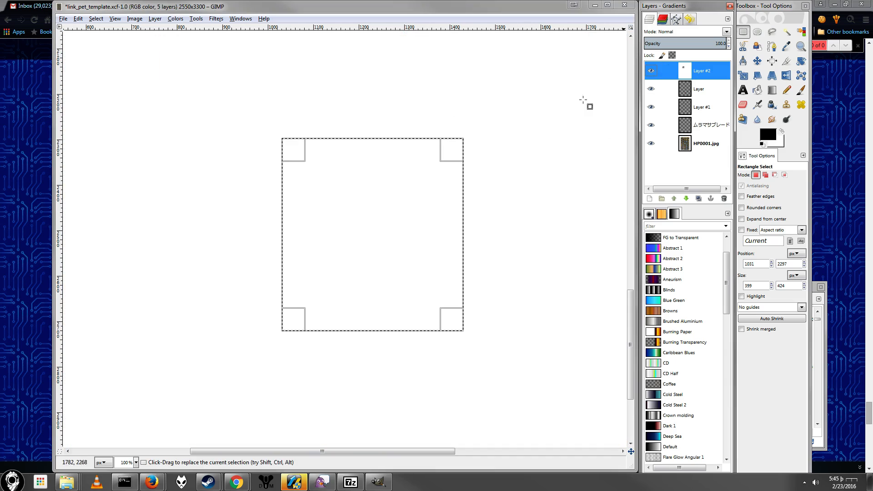
{"action": "key", "text": "Delete"}
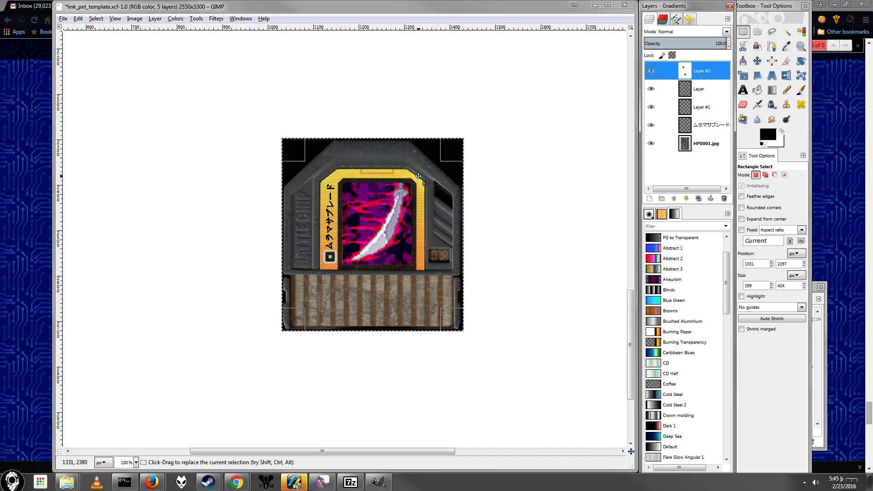
Step: Review the whole white page and check both cut-out custom chips and their positions on it
{"action": "scroll", "coordinate": [403, 177], "scroll_direction": "down", "scroll_amount": 3}
{"action": "scroll", "coordinate": [403, 177], "scroll_direction": "down", "scroll_amount": 3}
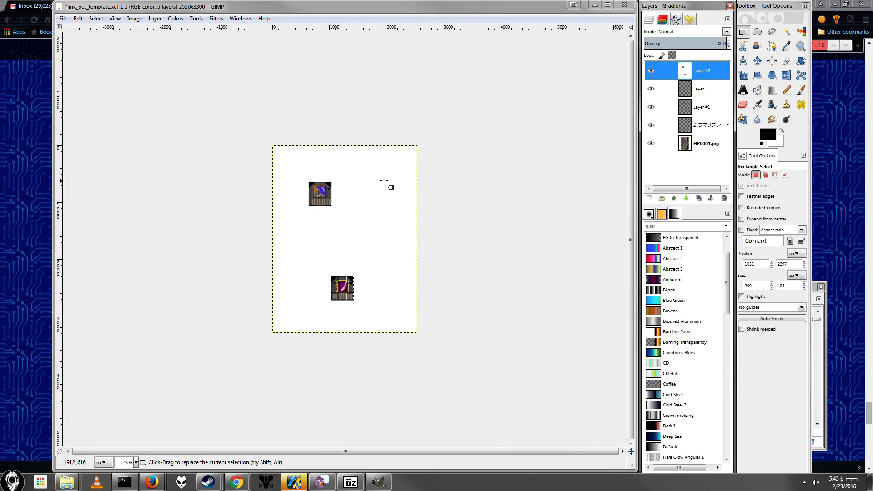
{"action": "scroll", "coordinate": [335, 212], "scroll_direction": "up", "scroll_amount": 3}
{"action": "scroll", "coordinate": [349, 200], "scroll_direction": "up", "scroll_amount": 1}
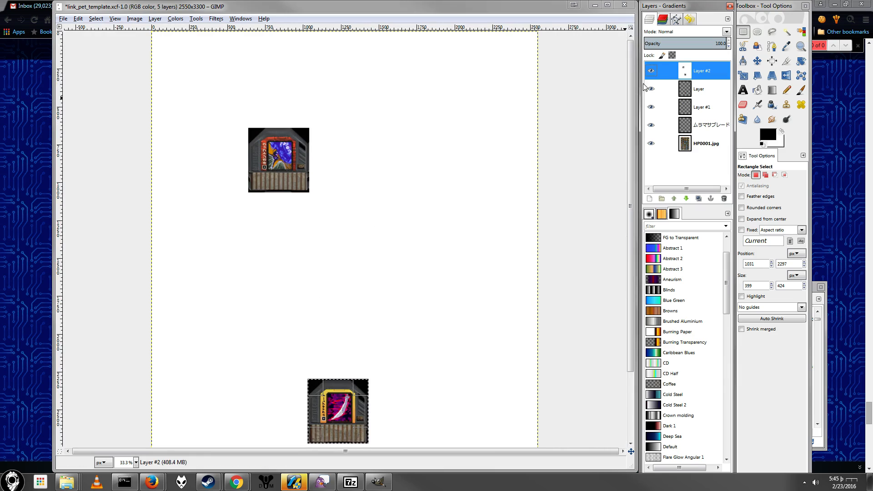
{"action": "scroll", "coordinate": [349, 255], "scroll_direction": "down", "scroll_amount": 3}
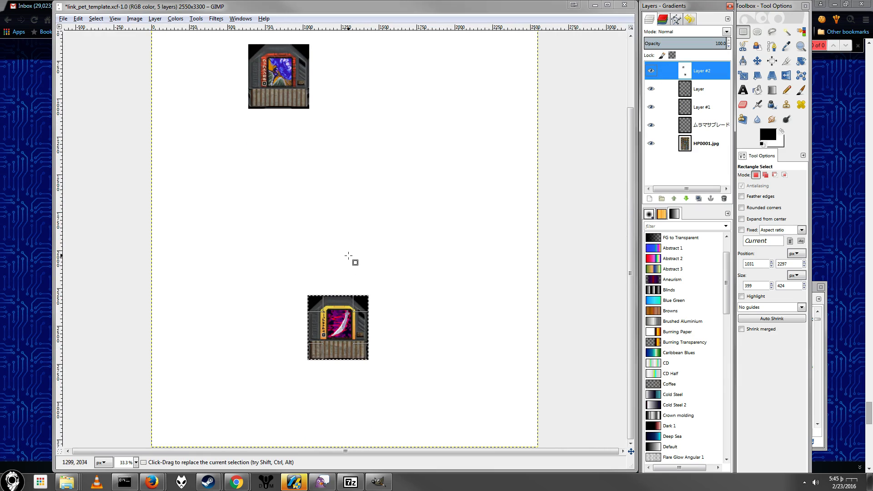
{"action": "scroll", "coordinate": [286, 187], "scroll_direction": "up", "scroll_amount": 3}
{"action": "scroll", "coordinate": [319, 189], "scroll_direction": "down", "scroll_amount": 3}
{"action": "scroll", "coordinate": [307, 155], "scroll_direction": "up", "scroll_amount": 3}
{"action": "scroll", "coordinate": [328, 137], "scroll_direction": "down", "scroll_amount": 3}
{"action": "scroll", "coordinate": [327, 140], "scroll_direction": "up", "scroll_amount": 3}
{"action": "scroll", "coordinate": [327, 140], "scroll_direction": "down", "scroll_amount": 3}
{"action": "scroll", "coordinate": [326, 141], "scroll_direction": "up", "scroll_amount": 3}
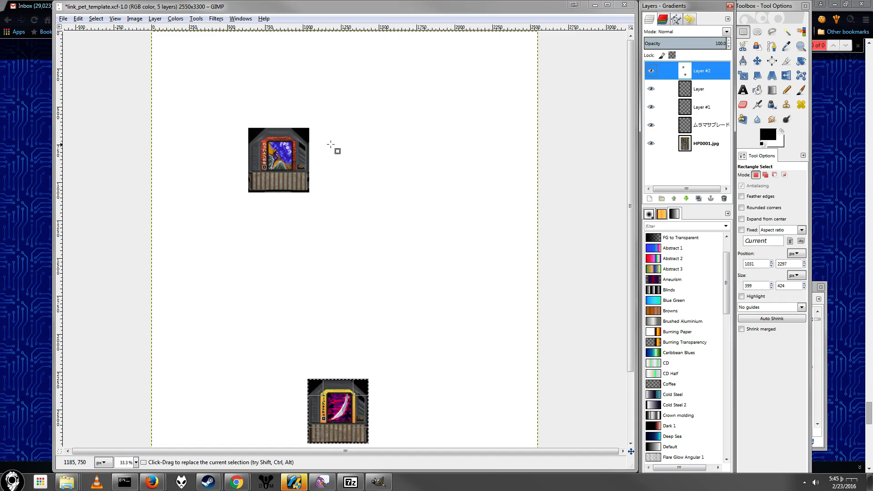
{"action": "scroll", "coordinate": [336, 159], "scroll_direction": "down", "scroll_amount": 3}
{"action": "scroll", "coordinate": [343, 172], "scroll_direction": "up", "scroll_amount": 3}
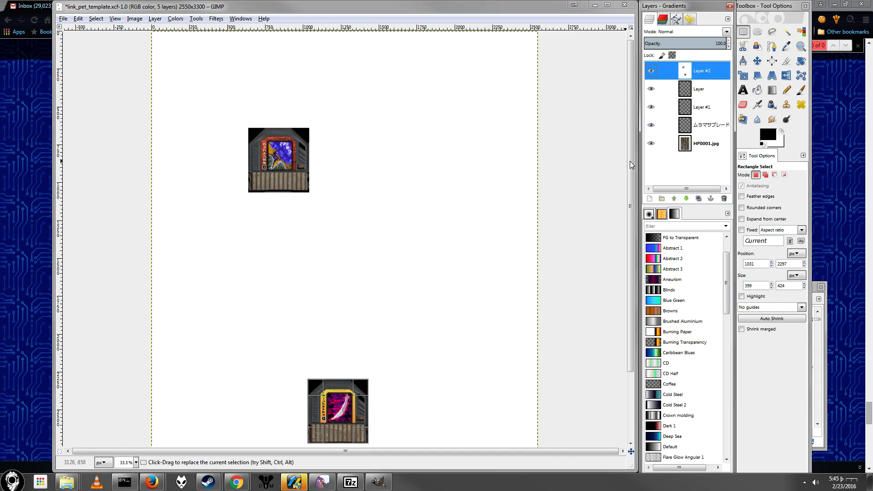
Step: Hide and reshow the white top layer to compare the masked page with the full chip sheet
{"action": "left_click", "coordinate": [651, 70]}
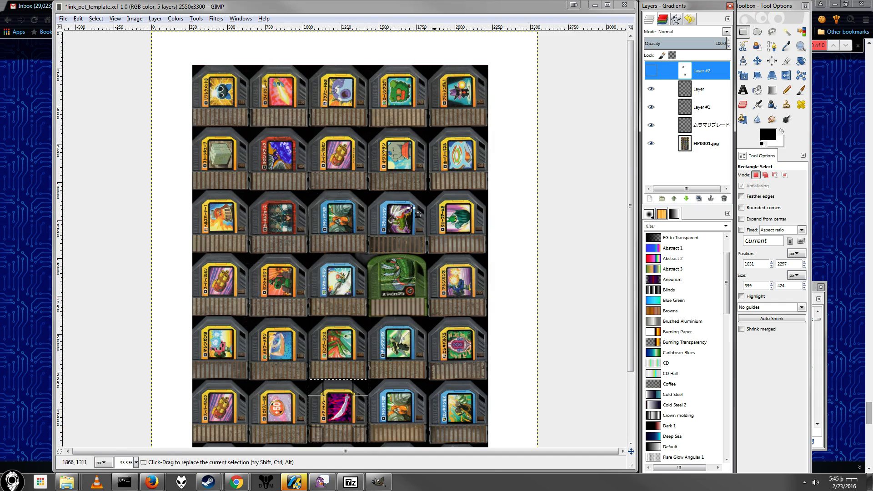
{"action": "left_click", "coordinate": [651, 70]}
{"action": "scroll", "coordinate": [282, 150], "scroll_direction": "down", "scroll_amount": 3}
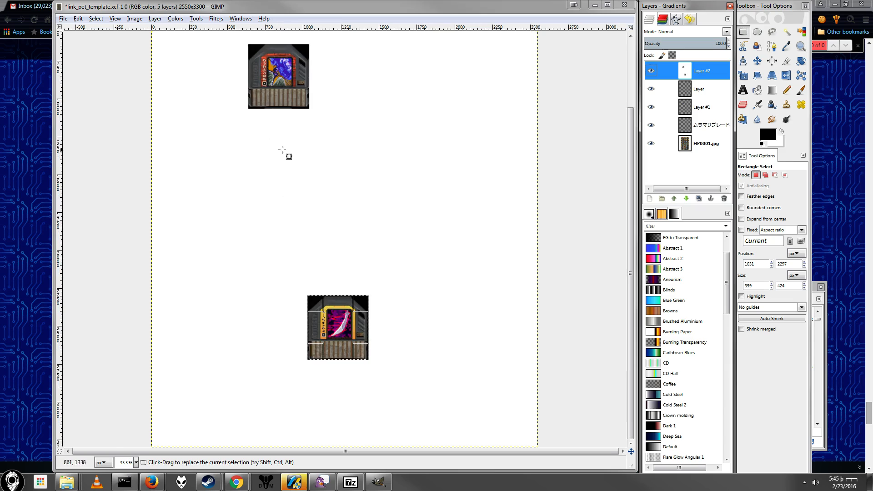
Step: Bring up the print image settings for the page and toggle Ignore Page Margins off and on again
{"action": "scroll", "coordinate": [282, 150], "scroll_direction": "up", "scroll_amount": 3}
{"action": "left_click", "coordinate": [63, 18]}
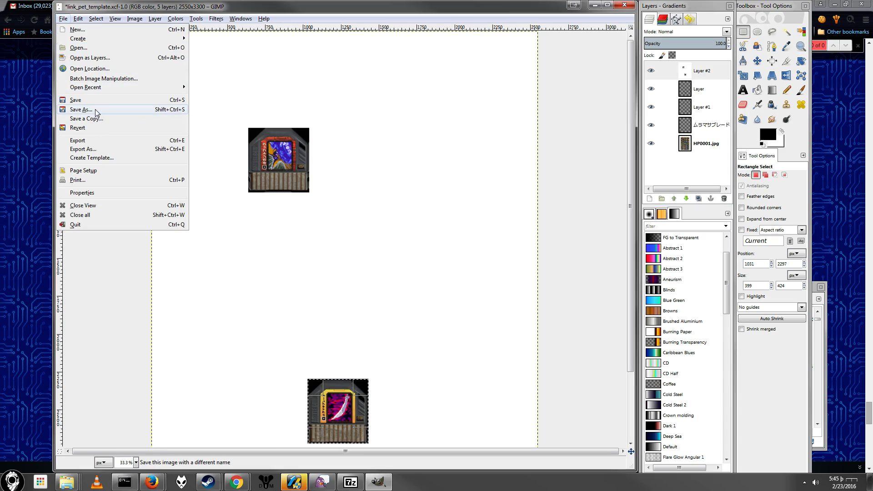
{"action": "key", "text": "Escape"}
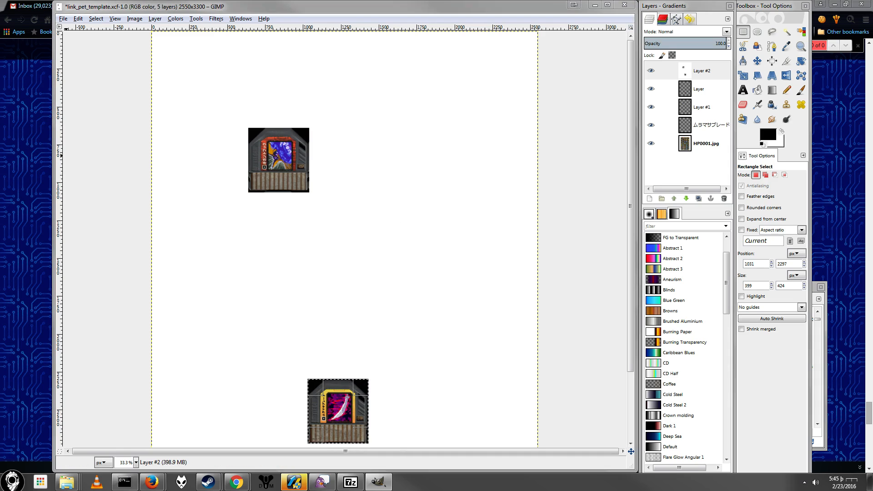
{"action": "key", "text": "ctrl+p"}
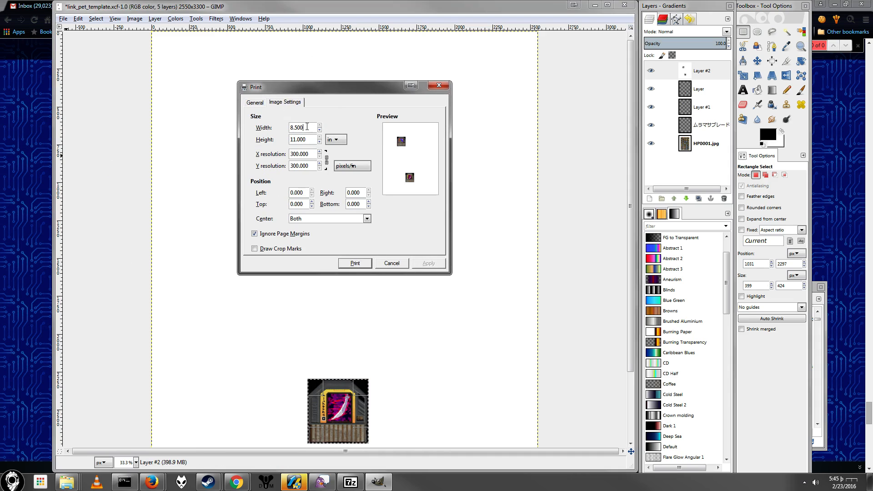
{"action": "left_click", "coordinate": [266, 235]}
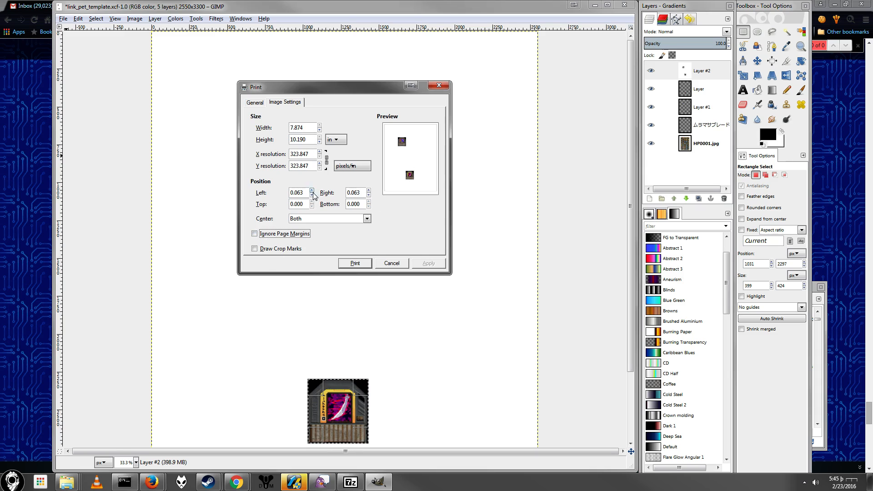
{"action": "left_click", "coordinate": [272, 235]}
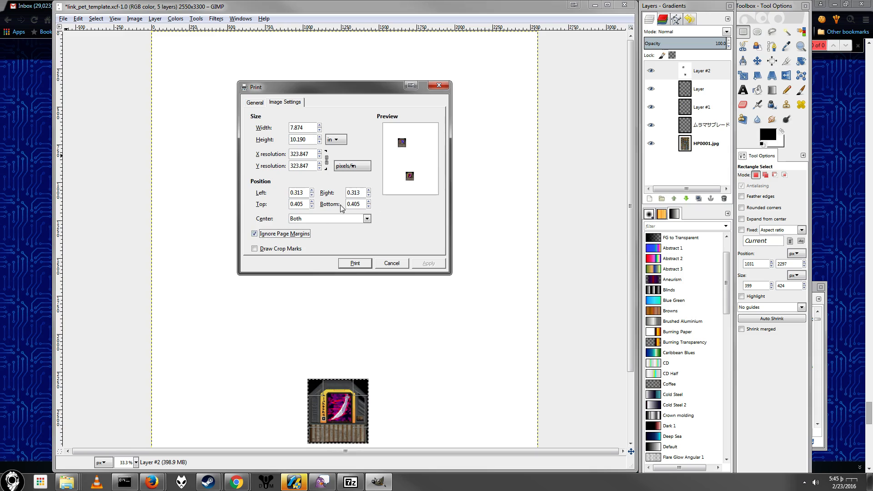
Step: Try a left offset of 0.626 in, recentre the image with Both, restore the 8.500 × 11.000 in size, and leave without printing
{"action": "left_click", "coordinate": [312, 191]}
{"action": "left_click", "coordinate": [318, 219]}
{"action": "left_click", "coordinate": [318, 225]}
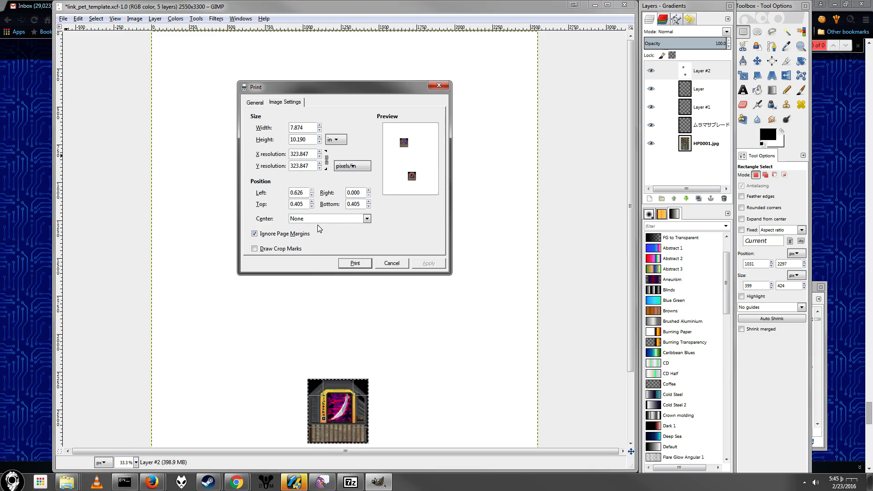
{"action": "left_click", "coordinate": [320, 221]}
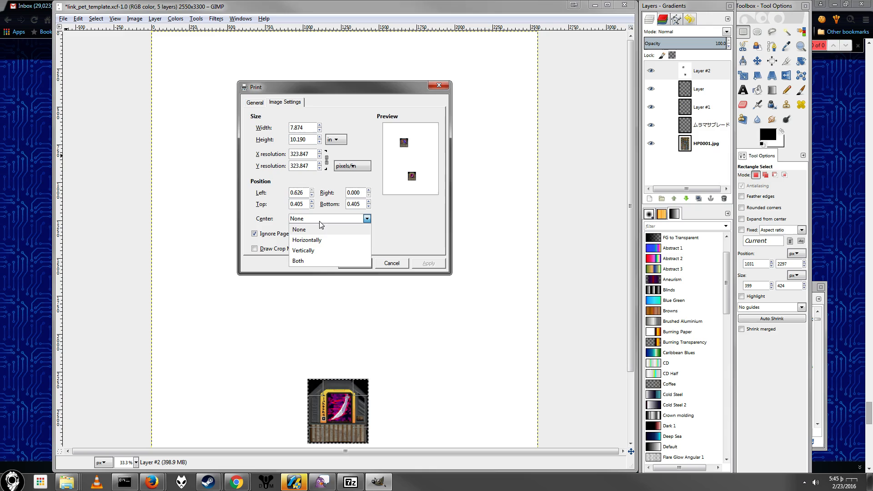
{"action": "left_click", "coordinate": [314, 264]}
{"action": "left_click", "coordinate": [319, 126]}
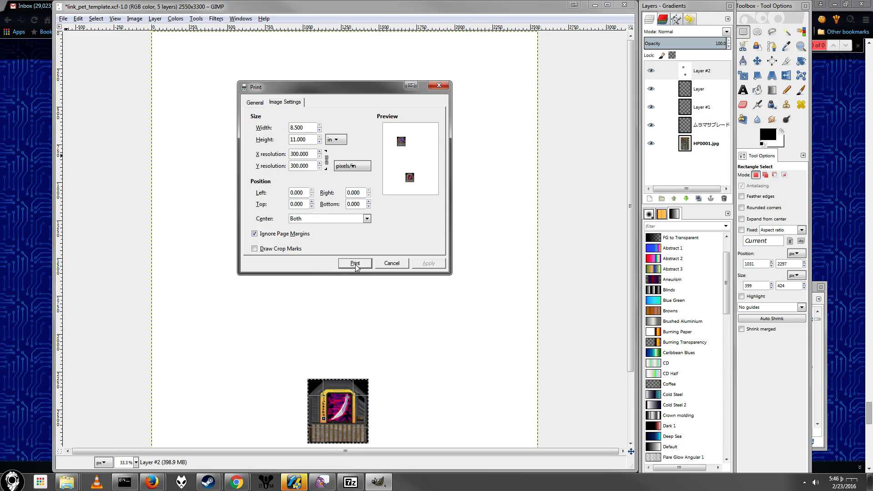
{"action": "left_click", "coordinate": [397, 264]}
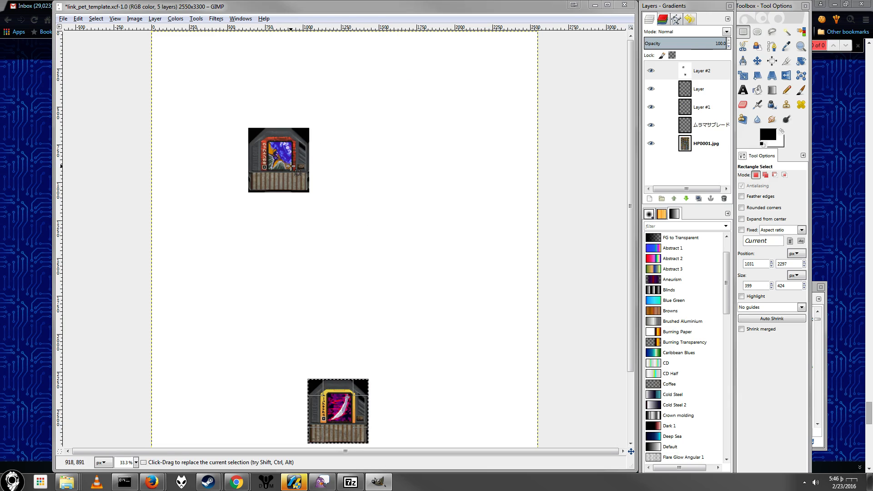
Step: Inspect the cut-out chips up close and hide the white top layer to view the full chip sheet
{"action": "scroll", "coordinate": [266, 131], "scroll_direction": "up", "scroll_amount": 6, "text": "ctrl"}
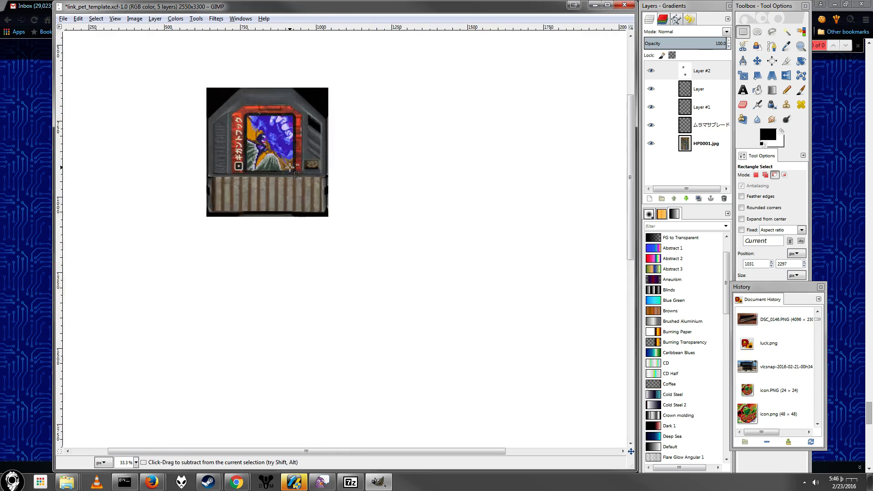
{"action": "scroll", "coordinate": [266, 131], "scroll_direction": "down", "scroll_amount": 6, "text": "ctrl"}
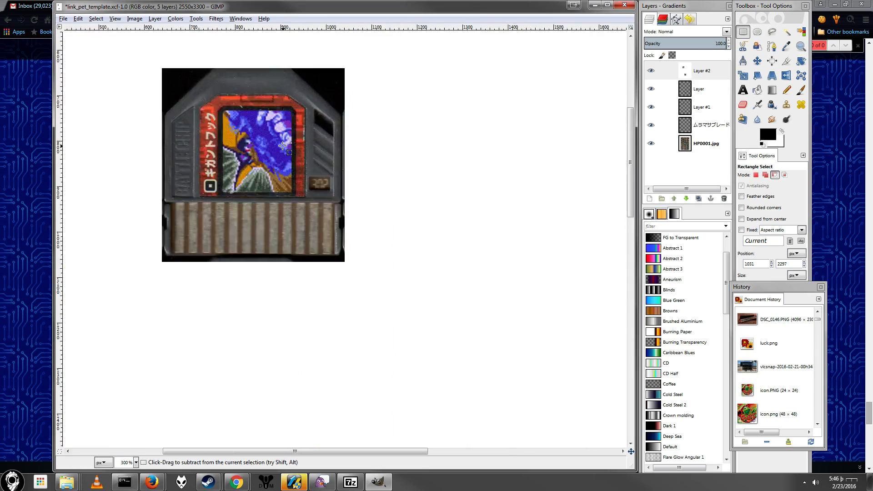
{"action": "scroll", "coordinate": [316, 164], "scroll_direction": "down", "scroll_amount": 3}
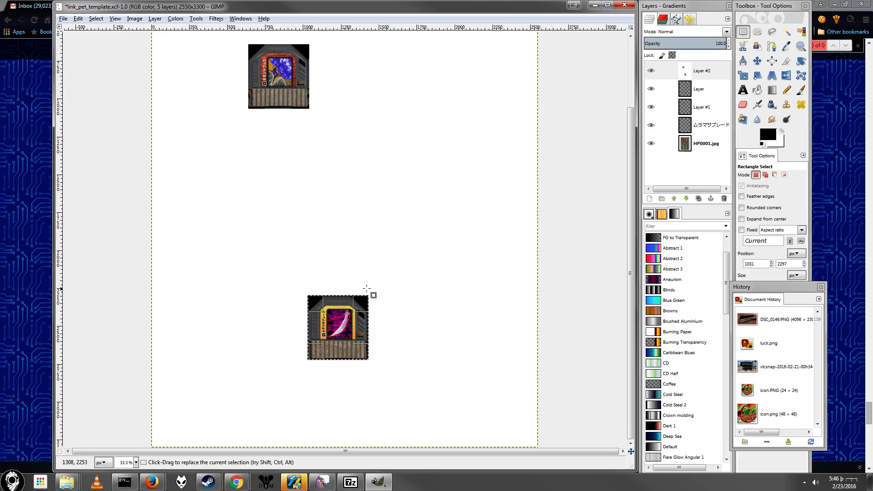
{"action": "scroll", "coordinate": [420, 291], "scroll_direction": "up", "scroll_amount": 3}
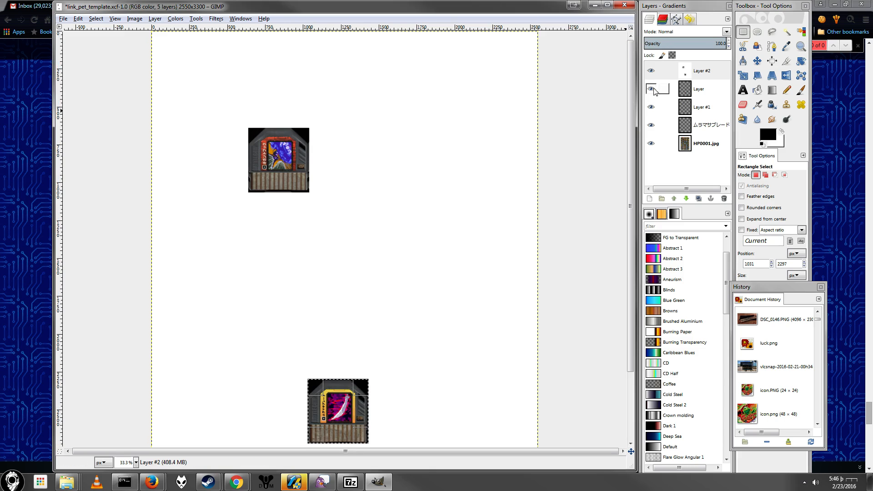
{"action": "left_click", "coordinate": [651, 71]}
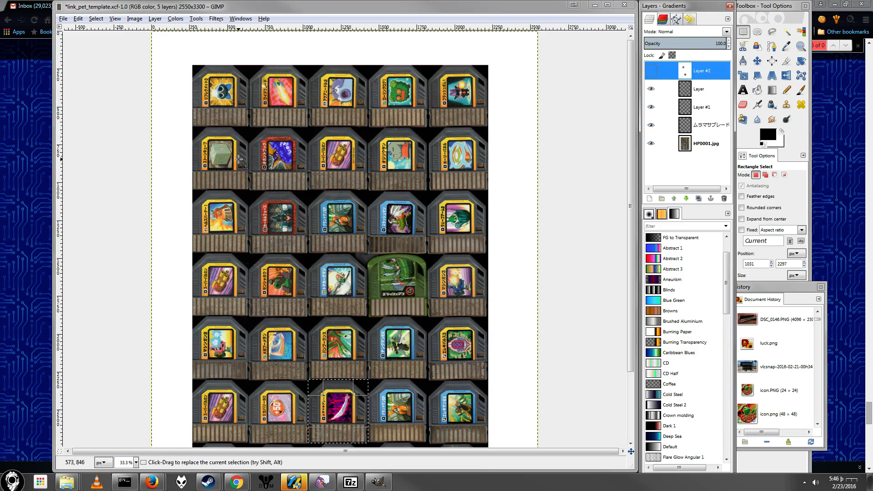
{"action": "scroll", "coordinate": [284, 231], "scroll_direction": "up", "scroll_amount": 2}
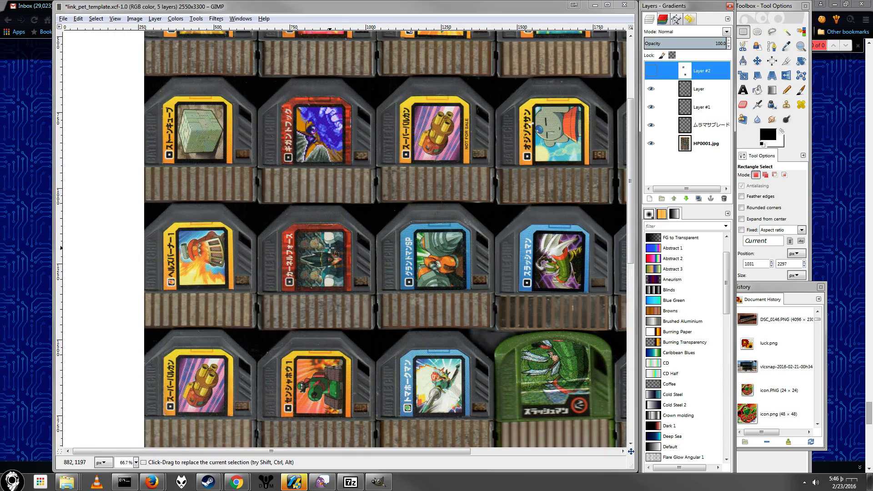
{"action": "scroll", "coordinate": [409, 273], "scroll_direction": "down", "scroll_amount": 15}
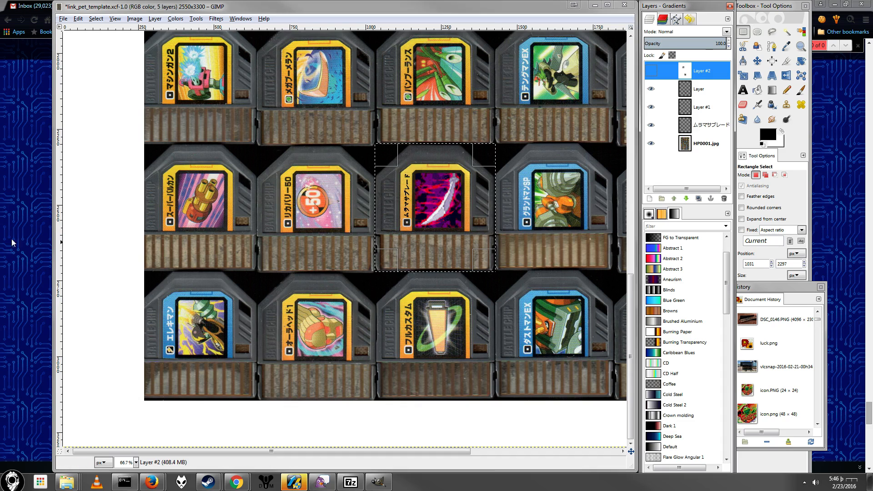
Step: Switch to Chrome and look through the Giga chip entries in the wiki's list of Link PET EX battle chips
{"action": "left_click", "coordinate": [27, 238]}
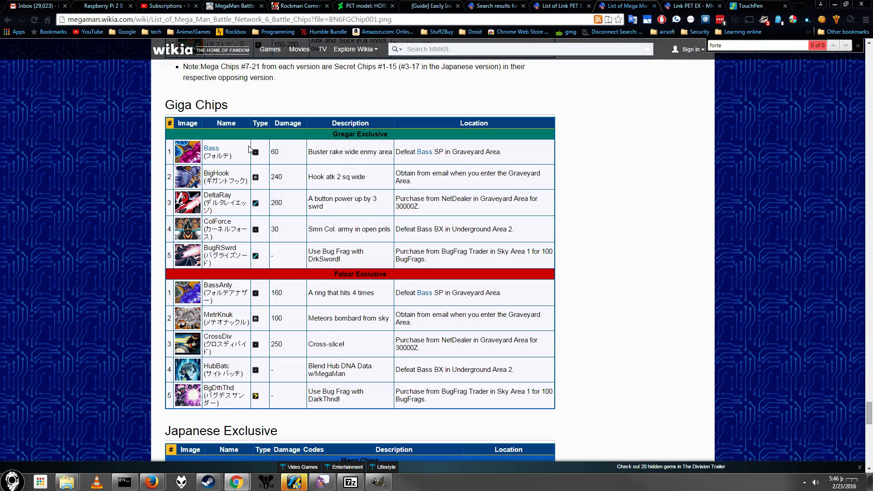
{"action": "left_click", "coordinate": [558, 5]}
{"action": "left_click", "coordinate": [497, 7]}
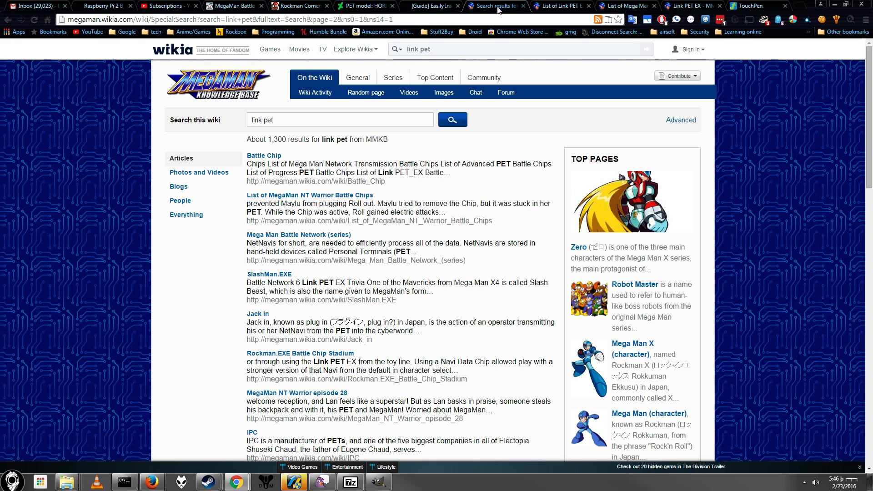
{"action": "left_click", "coordinate": [559, 5]}
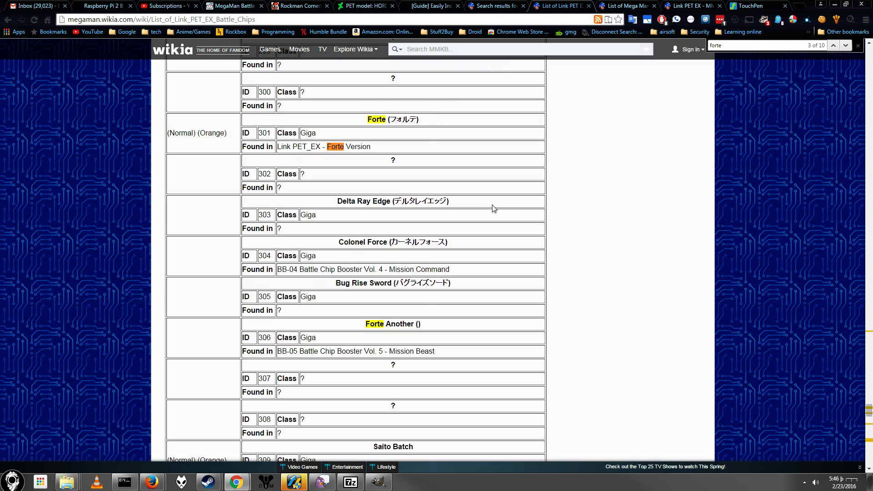
{"action": "scroll", "coordinate": [423, 217], "scroll_direction": "down", "scroll_amount": 2}
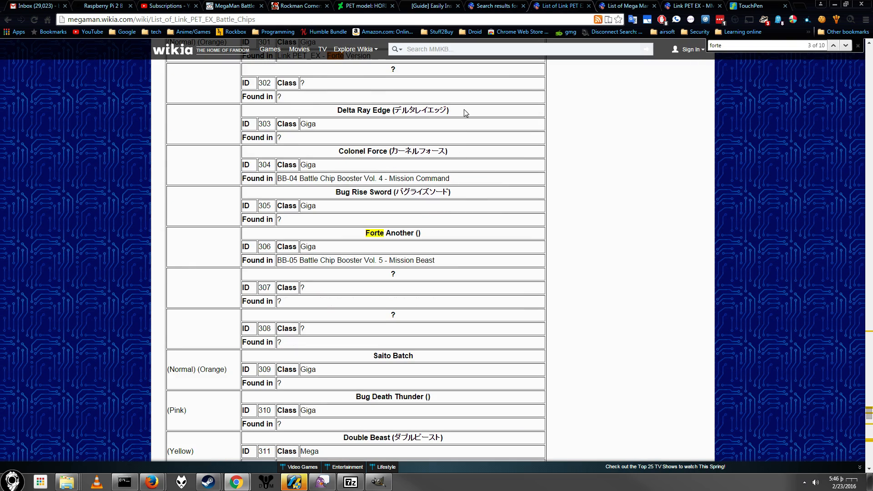
Step: Search the wiki page for "mega" and go backwards through the matching Mega-class chips
{"action": "key", "text": "ctrl+f"}
{"action": "type", "text": "mega"}
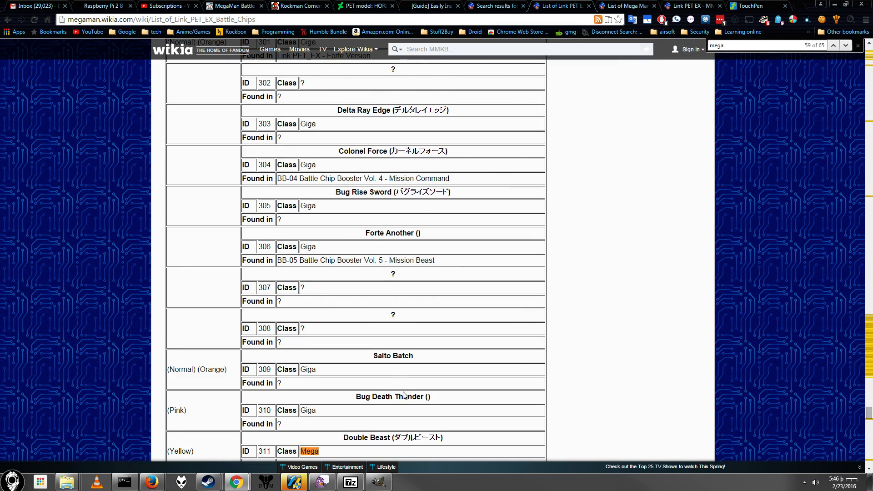
{"action": "scroll", "coordinate": [403, 394], "scroll_direction": "down", "scroll_amount": 7}
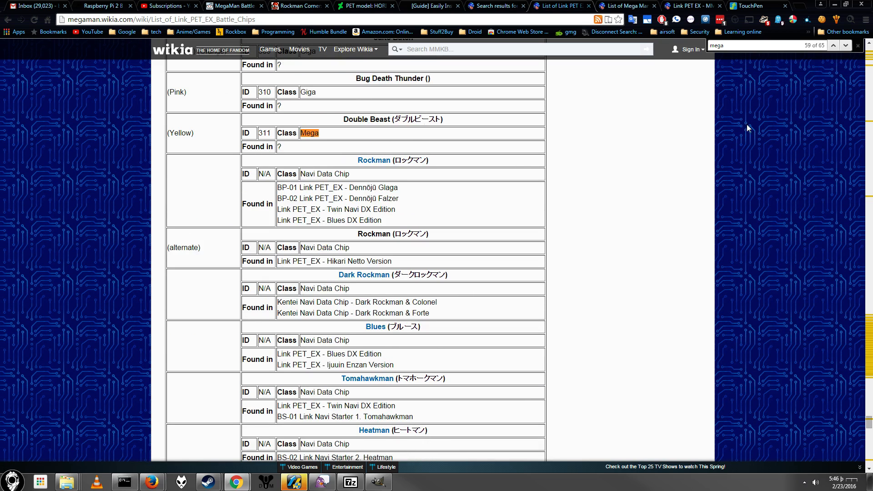
{"action": "left_click", "coordinate": [834, 46]}
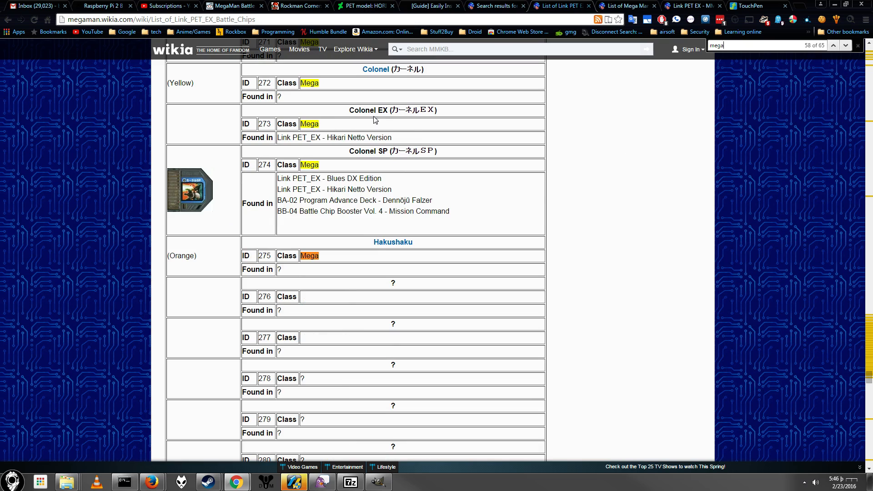
{"action": "left_click", "coordinate": [834, 46]}
{"action": "left_click", "coordinate": [834, 46]}
{"action": "left_click", "coordinate": [834, 46]}
{"action": "left_click", "coordinate": [834, 46]}
{"action": "left_click", "coordinate": [834, 46]}
{"action": "left_click", "coordinate": [834, 46]}
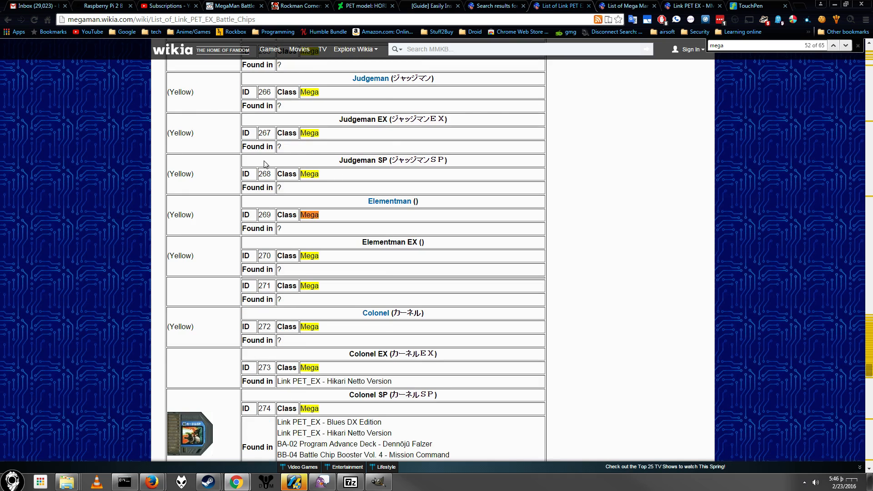
Step: Switch back to GIMP and draw a rectangular selection of about 20 × 147 px around NOT FOR SALE on the スーパーバルカン chip
{"action": "left_click", "coordinate": [377, 482]}
{"action": "scroll", "coordinate": [432, 281], "scroll_direction": "up", "scroll_amount": 5}
{"action": "scroll", "coordinate": [431, 280], "scroll_direction": "down", "scroll_amount": 5}
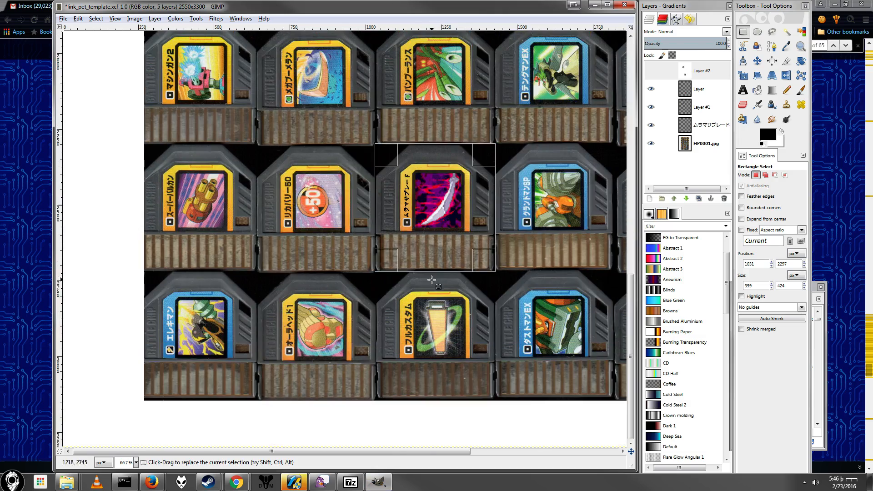
{"action": "scroll", "coordinate": [400, 214], "scroll_direction": "up", "scroll_amount": 15}
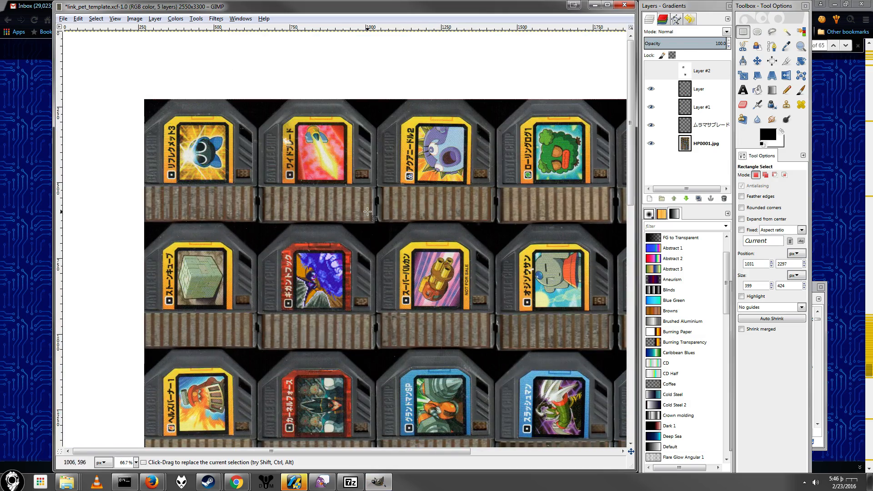
{"action": "scroll", "coordinate": [367, 212], "scroll_direction": "down", "scroll_amount": 2, "text": "ctrl"}
{"action": "scroll", "coordinate": [393, 225], "scroll_direction": "up", "scroll_amount": 5, "text": "ctrl"}
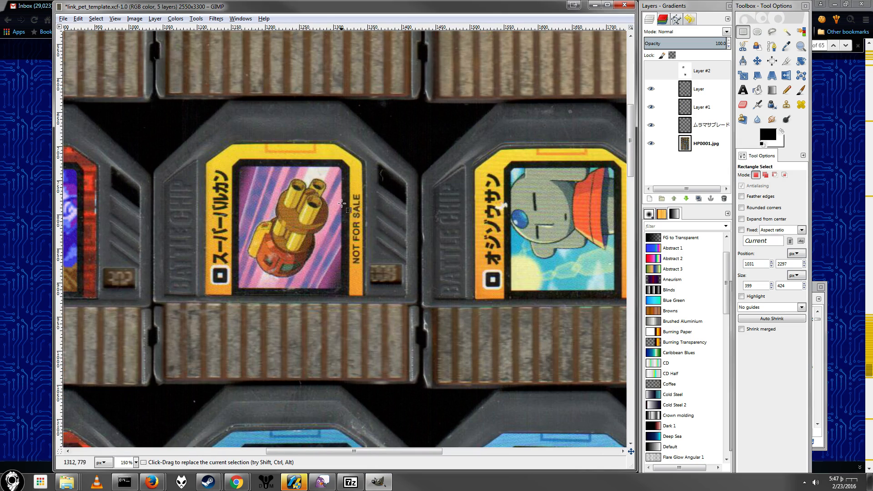
{"action": "scroll", "coordinate": [342, 203], "scroll_direction": "down", "scroll_amount": 3, "text": "ctrl"}
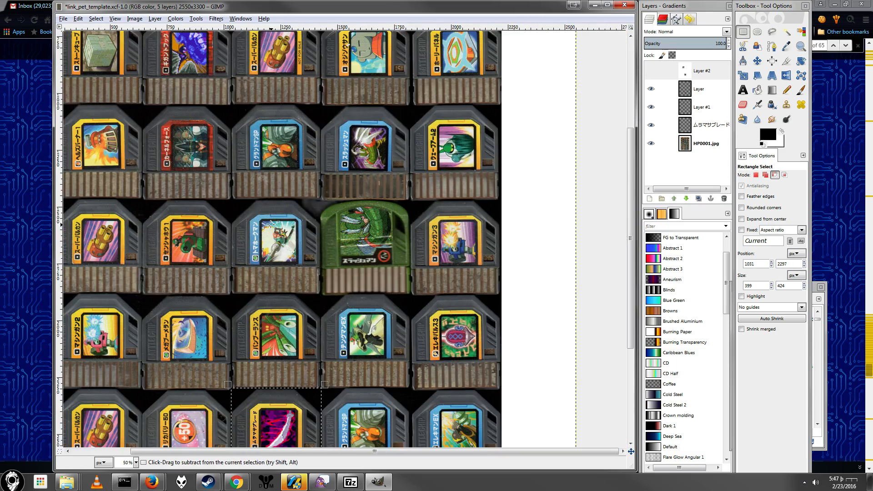
{"action": "scroll", "coordinate": [270, 223], "scroll_direction": "up", "scroll_amount": 3, "text": "ctrl"}
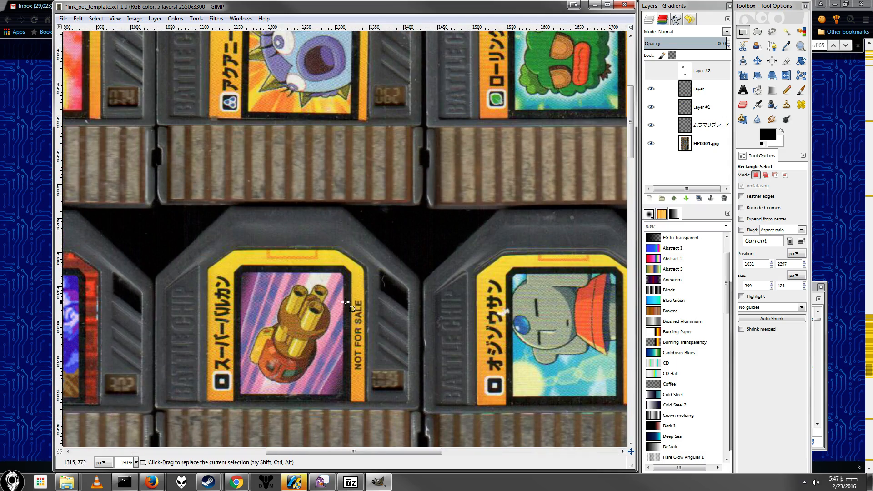
{"action": "mouse_move", "coordinate": [353, 293]}
{"action": "left_mouse_down"}
{"action": "mouse_move", "coordinate": [365, 318]}
{"action": "mouse_move", "coordinate": [366, 393]}
{"action": "left_mouse_up"}
Step: Examine the chips across the full sheet, comparing the custom labels with the original yellow, red and blue ones
{"action": "scroll", "coordinate": [222, 243], "scroll_direction": "down", "scroll_amount": 3}
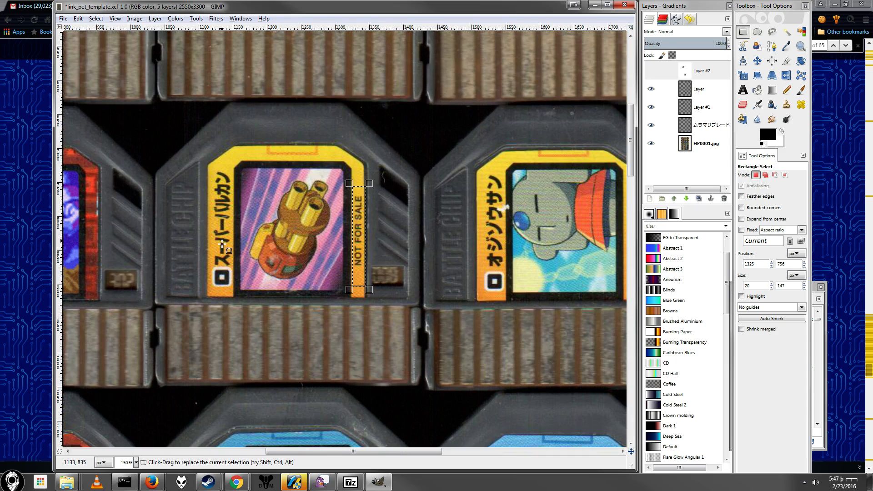
{"action": "scroll", "coordinate": [235, 234], "scroll_direction": "down", "scroll_amount": 3}
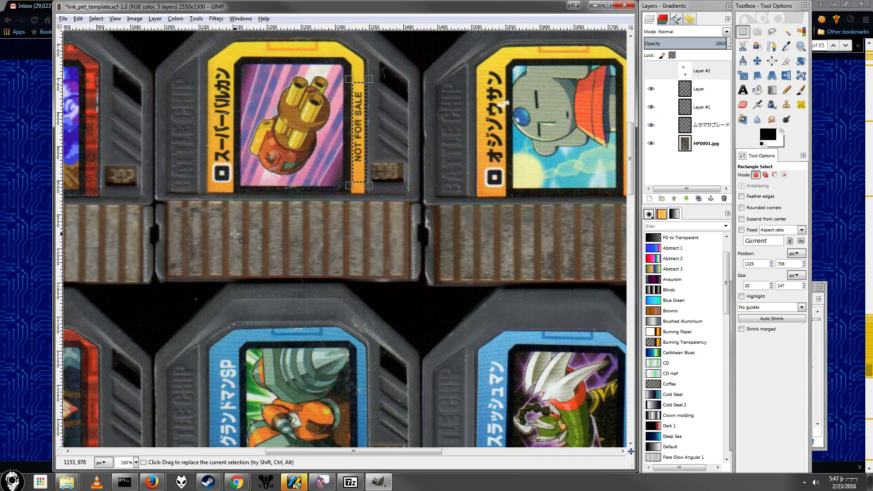
{"action": "scroll", "coordinate": [235, 234], "scroll_direction": "down", "scroll_amount": 4, "text": "ctrl"}
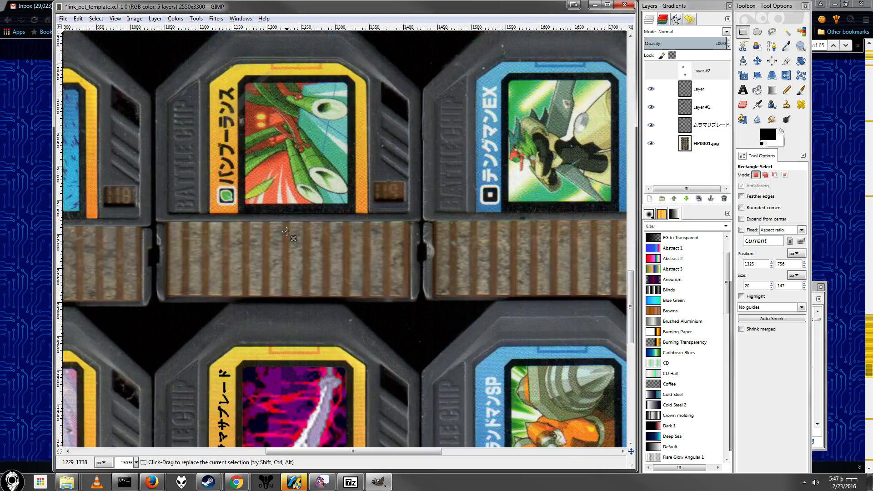
{"action": "scroll", "coordinate": [286, 229], "scroll_direction": "up", "scroll_amount": 3, "text": "ctrl"}
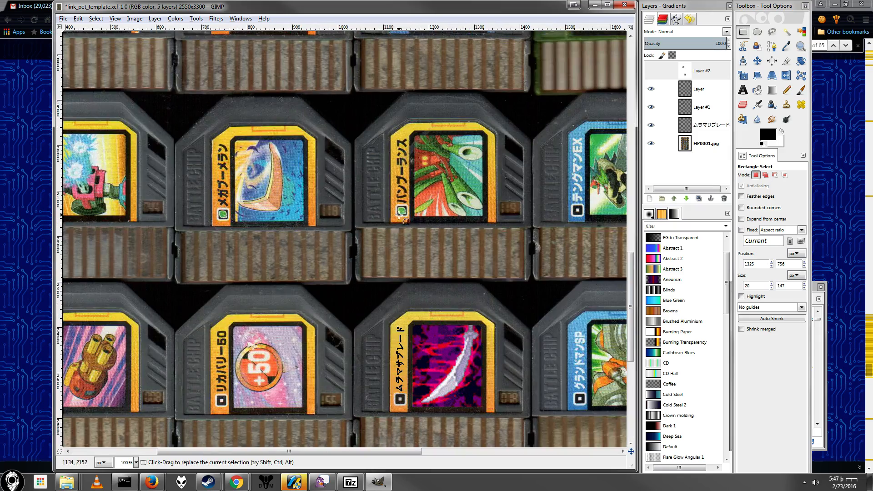
{"action": "scroll", "coordinate": [382, 224], "scroll_direction": "down", "scroll_amount": 3}
{"action": "scroll", "coordinate": [382, 224], "scroll_direction": "up", "scroll_amount": 6}
{"action": "scroll", "coordinate": [382, 224], "scroll_direction": "up", "scroll_amount": 10}
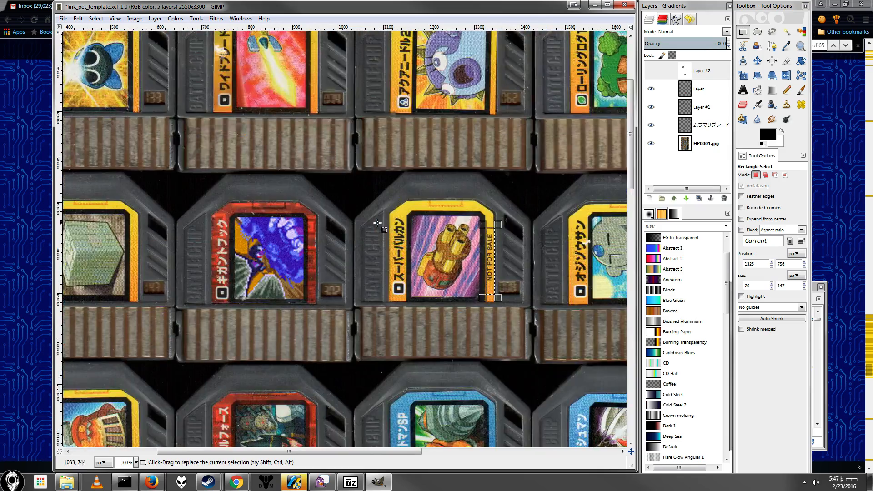
{"action": "scroll", "coordinate": [161, 179], "scroll_direction": "down", "scroll_amount": 3, "text": "ctrl"}
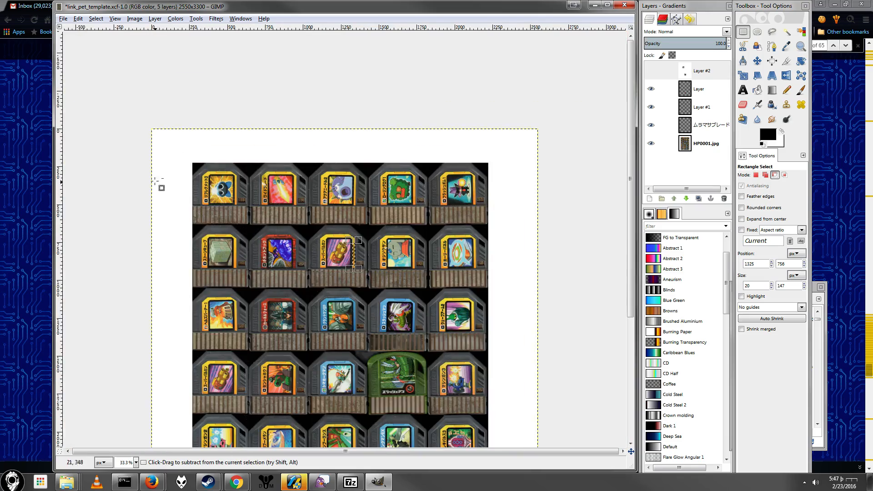
{"action": "scroll", "coordinate": [162, 179], "scroll_direction": "up", "scroll_amount": 2, "text": "ctrl"}
{"action": "scroll", "coordinate": [264, 273], "scroll_direction": "down", "scroll_amount": 15}
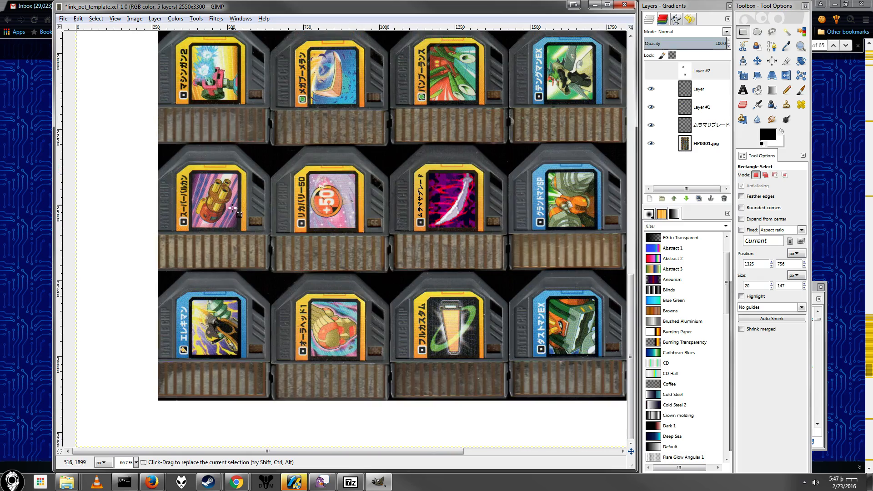
{"action": "scroll", "coordinate": [295, 344], "scroll_direction": "up", "scroll_amount": 3}
{"action": "scroll", "coordinate": [282, 318], "scroll_direction": "up", "scroll_amount": 8}
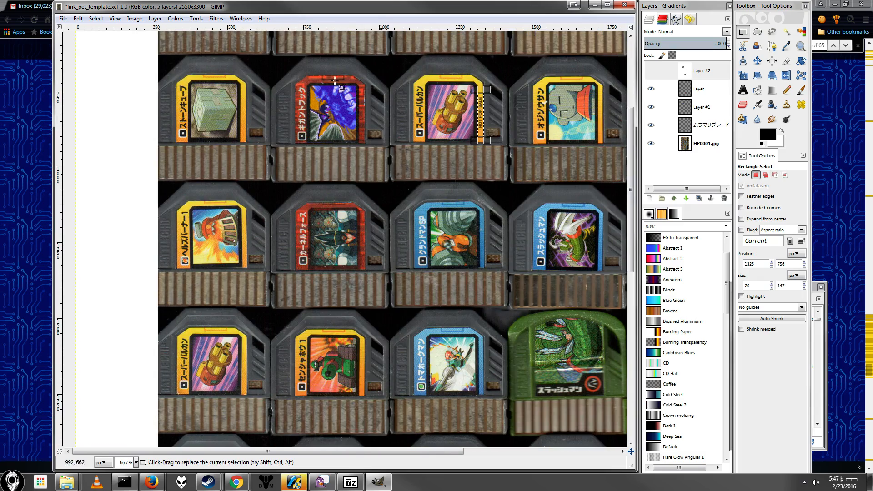
{"action": "scroll", "coordinate": [438, 174], "scroll_direction": "up", "scroll_amount": 3}
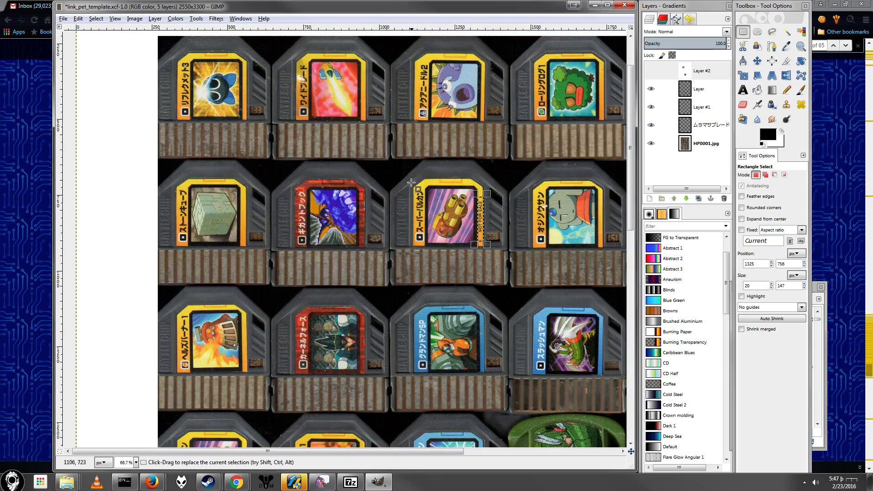